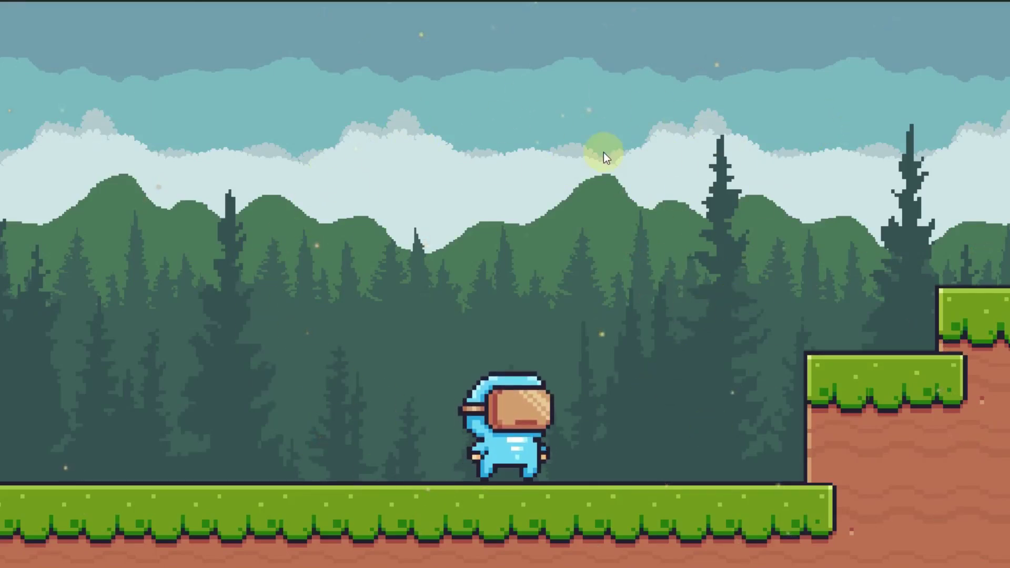
# - Play-test running left and right, jumping and double jumping across the stepped platforms
pyautogui.press('Left')
pyautogui.press('space')
pyautogui.press('space')
pyautogui.press('Right')
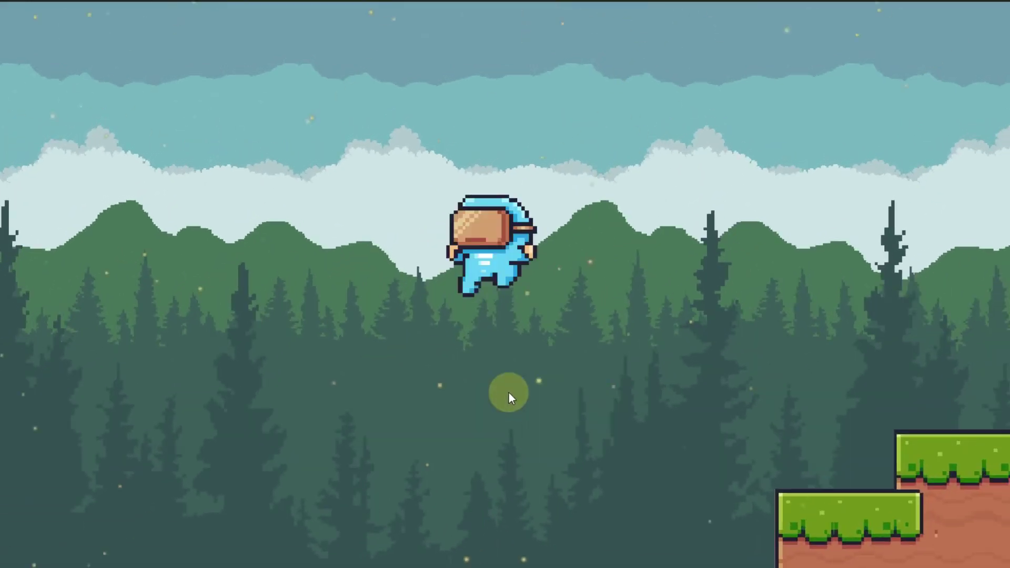
pyautogui.press('space')
pyautogui.press('Left')
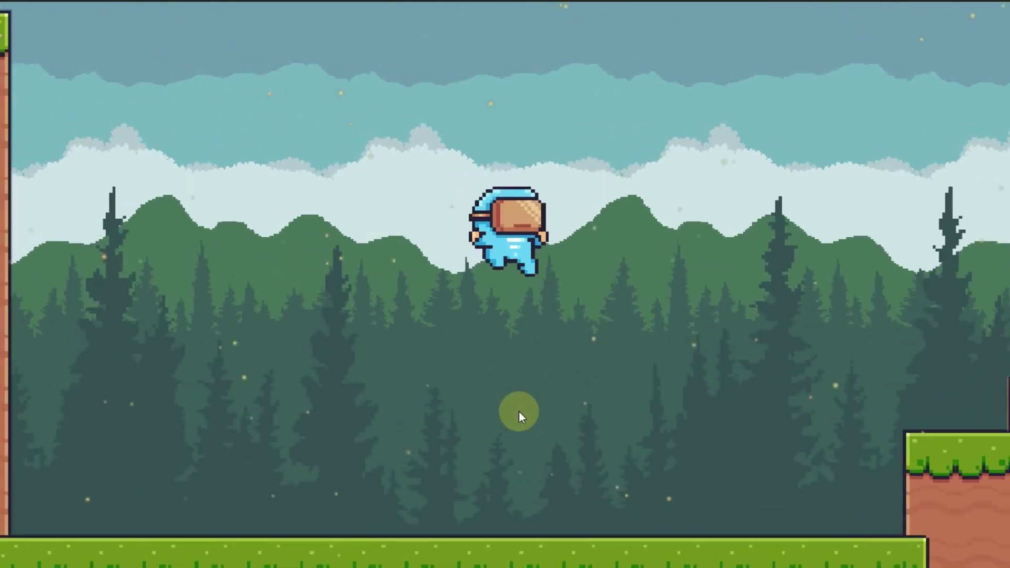
pyautogui.press('Right')
pyautogui.press('space')
pyautogui.press('space')
pyautogui.press('Left')
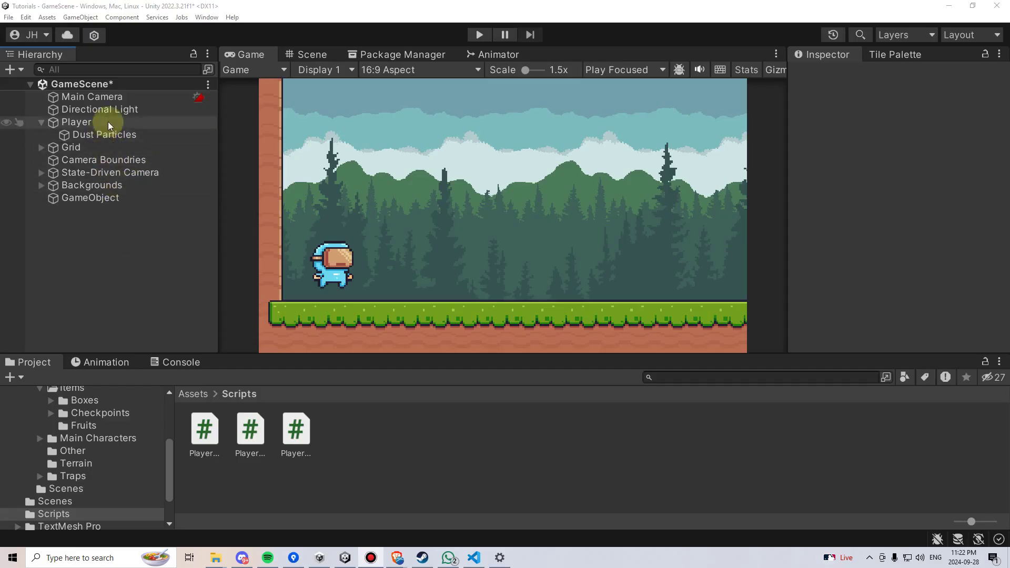
# - Create an empty child of Player named 'Double Jump Particles' and give it an icon
pyautogui.rightClick(109, 123)
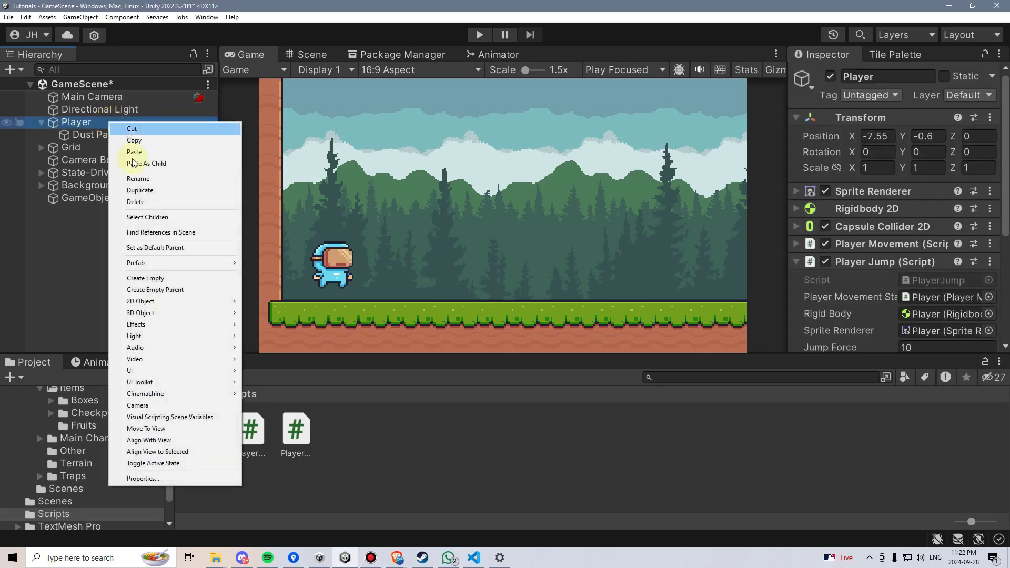
pyautogui.click(162, 279)
pyautogui.write('D')
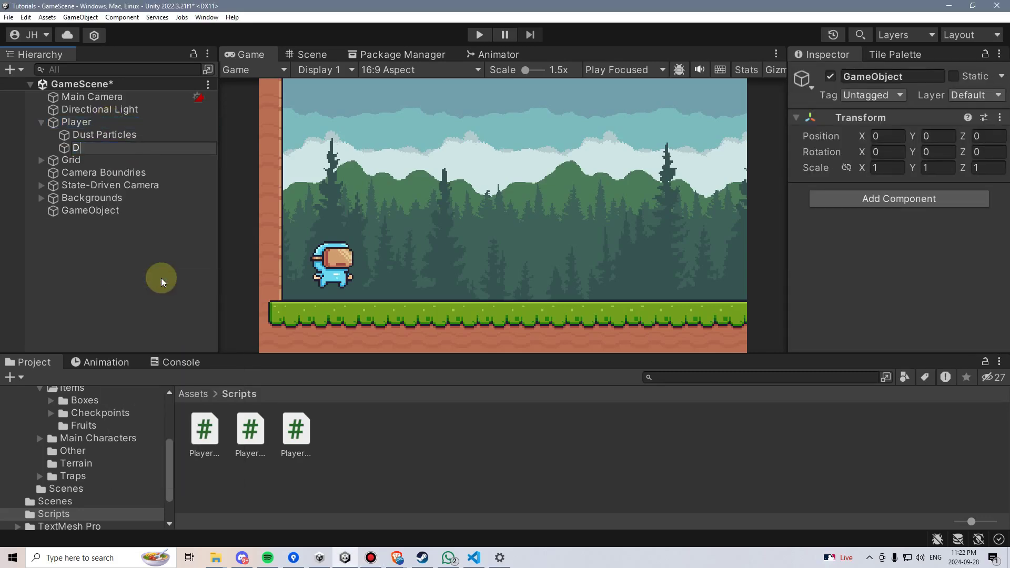
pyautogui.write('ouble Jump Particles')
pyautogui.press('Return')
pyautogui.click(803, 80)
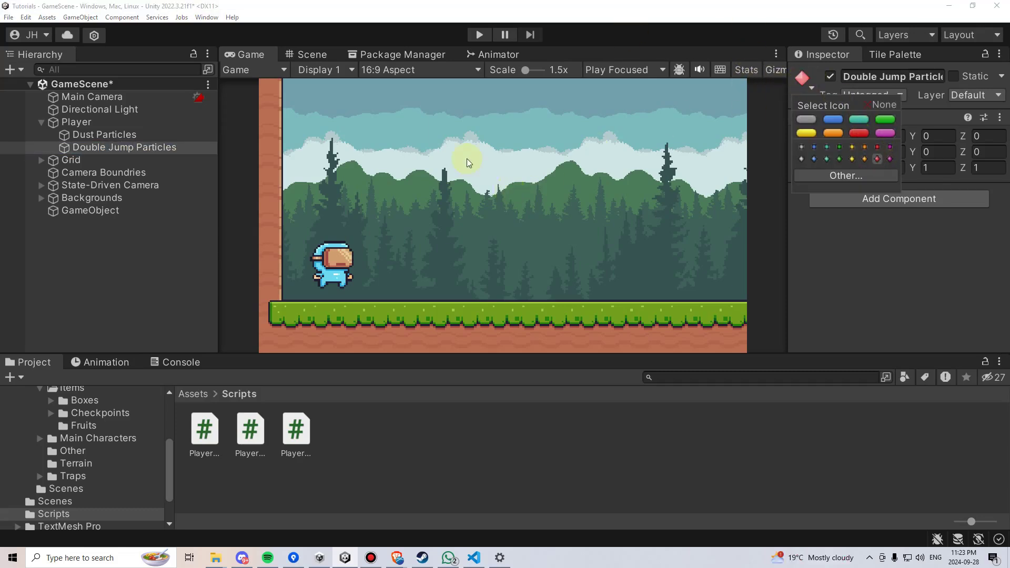
# - Show the Scene view in 2D, framed on the new object
pyautogui.click(313, 53)
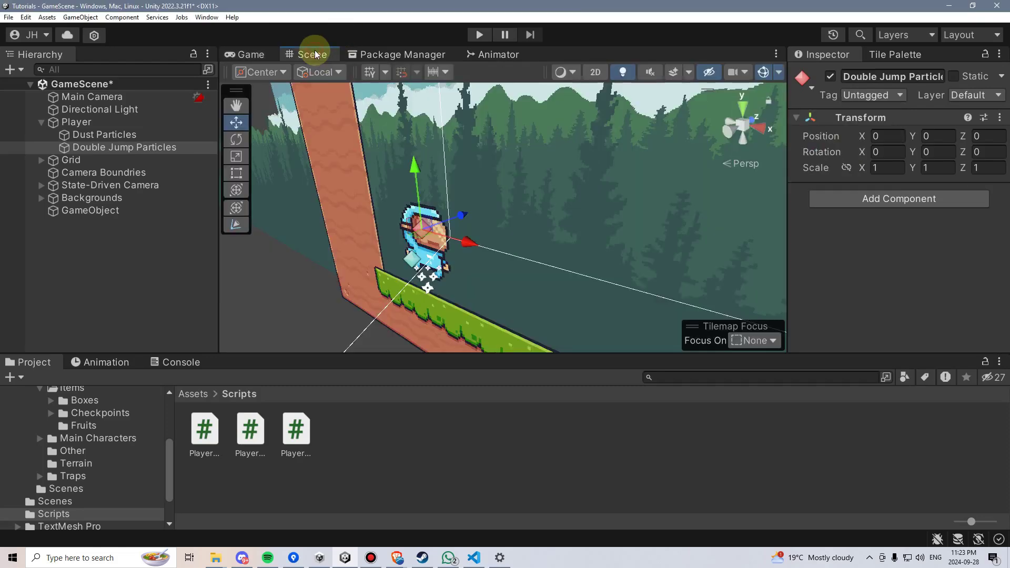
pyautogui.click(597, 72)
pyautogui.press('f')
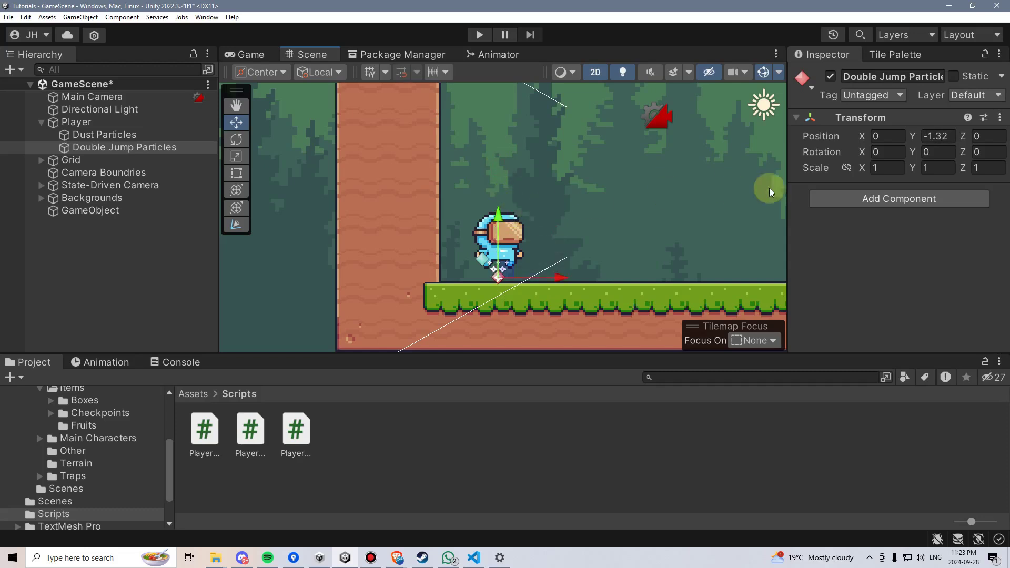
# - Add a Particle System to Double Jump Particles and set its Renderer material to Default-Particle
pyautogui.click(869, 200)
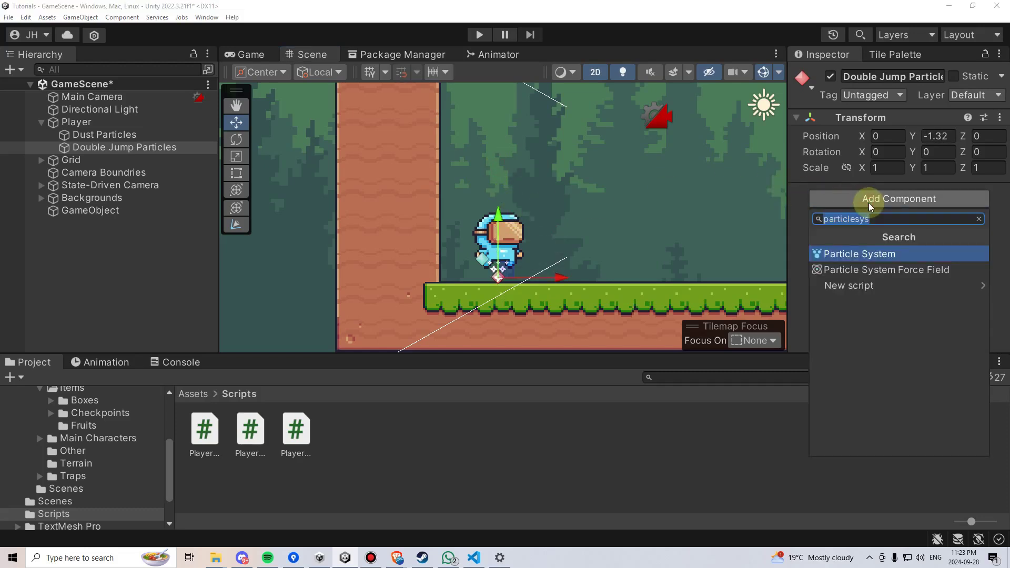
pyautogui.click(903, 257)
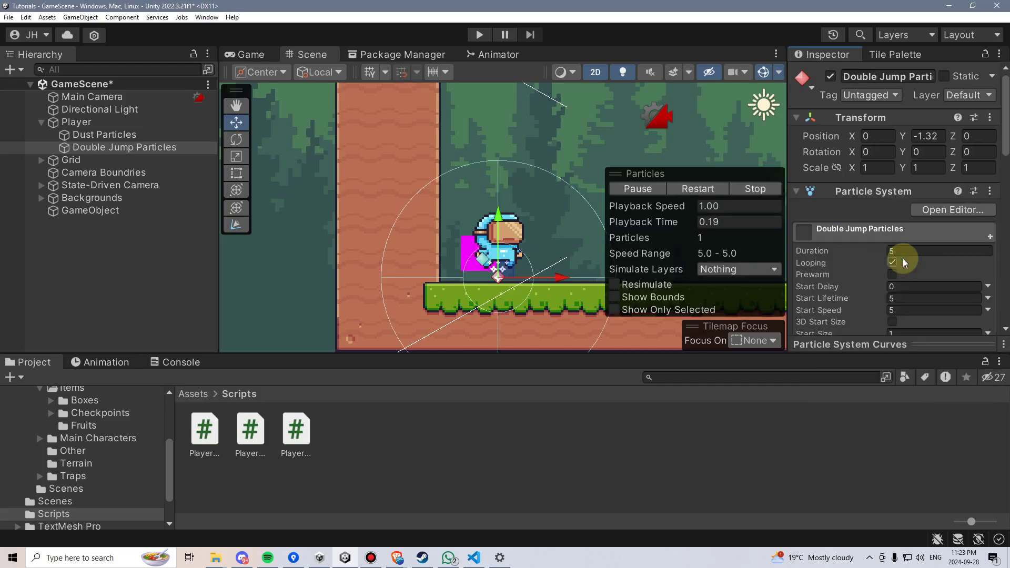
pyautogui.scroll(-15, 890, 255)
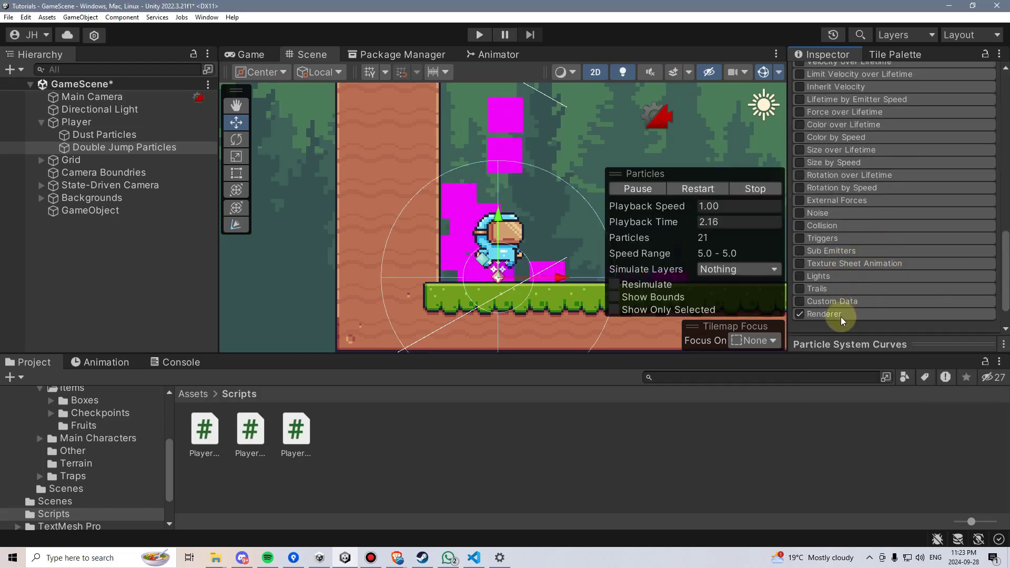
pyautogui.scroll(-5, 849, 260)
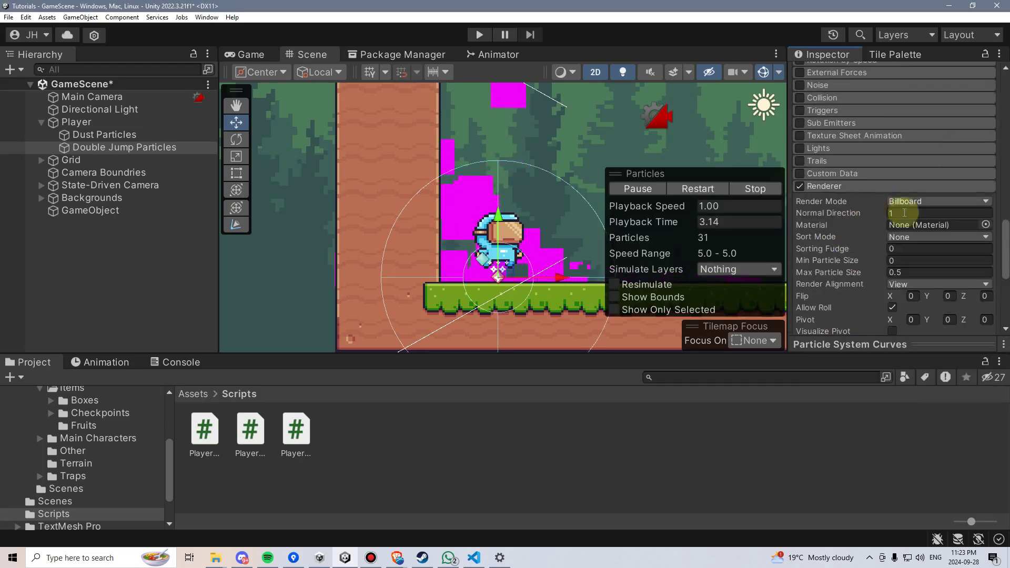
pyautogui.click(985, 225)
pyautogui.write('default')
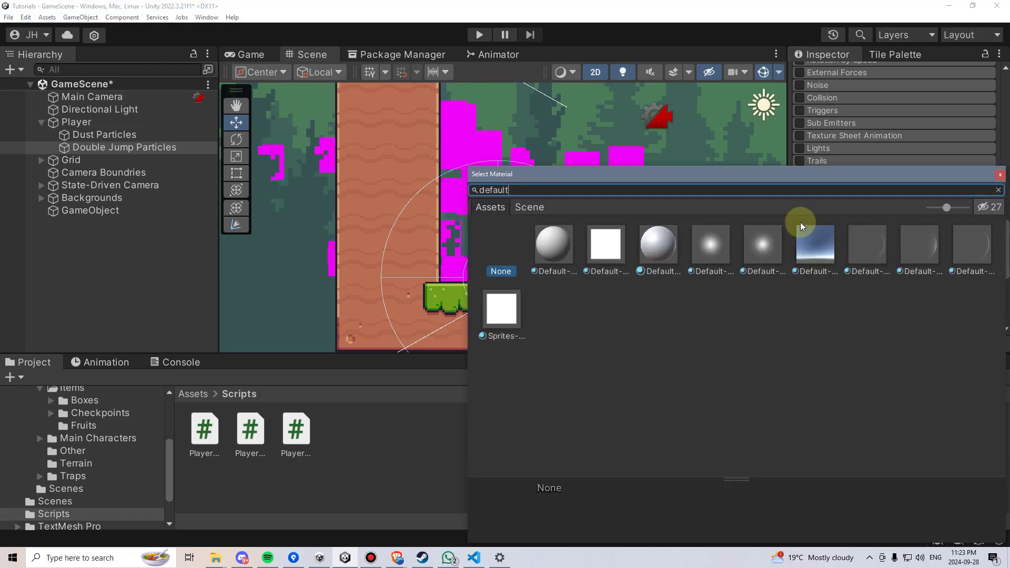
pyautogui.click(715, 244)
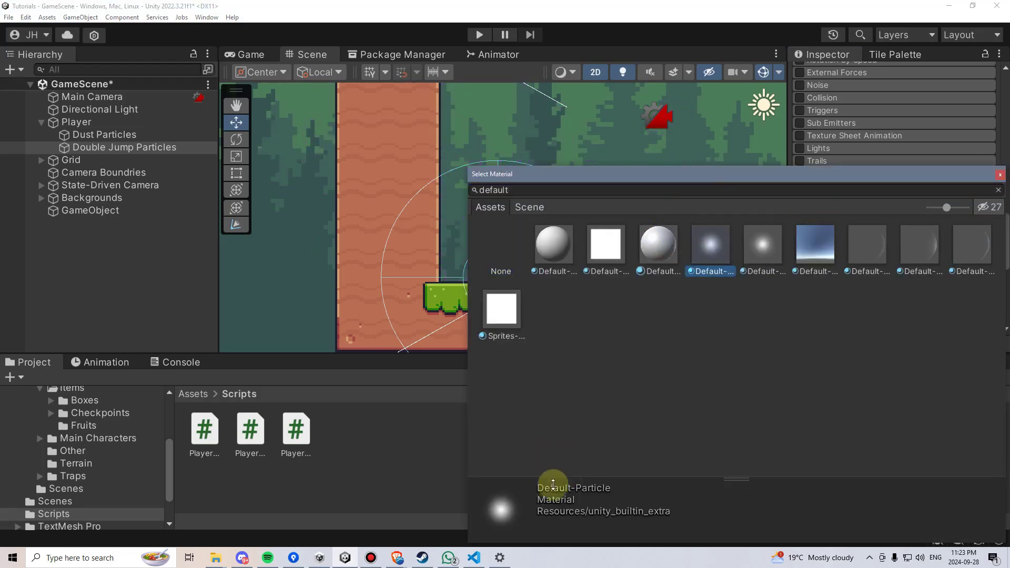
pyautogui.click(1000, 174)
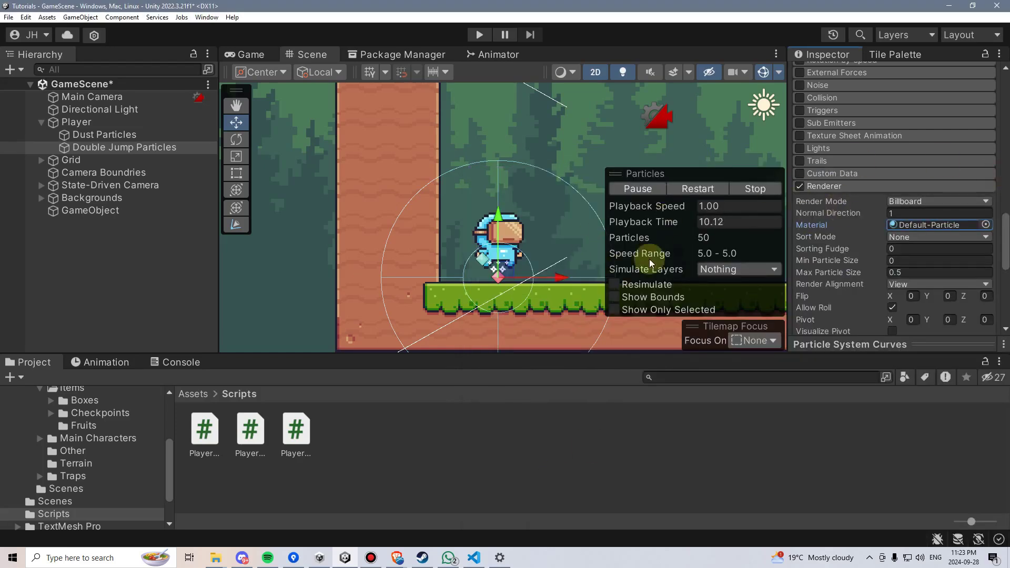
pyautogui.scroll(-5, 870, 239)
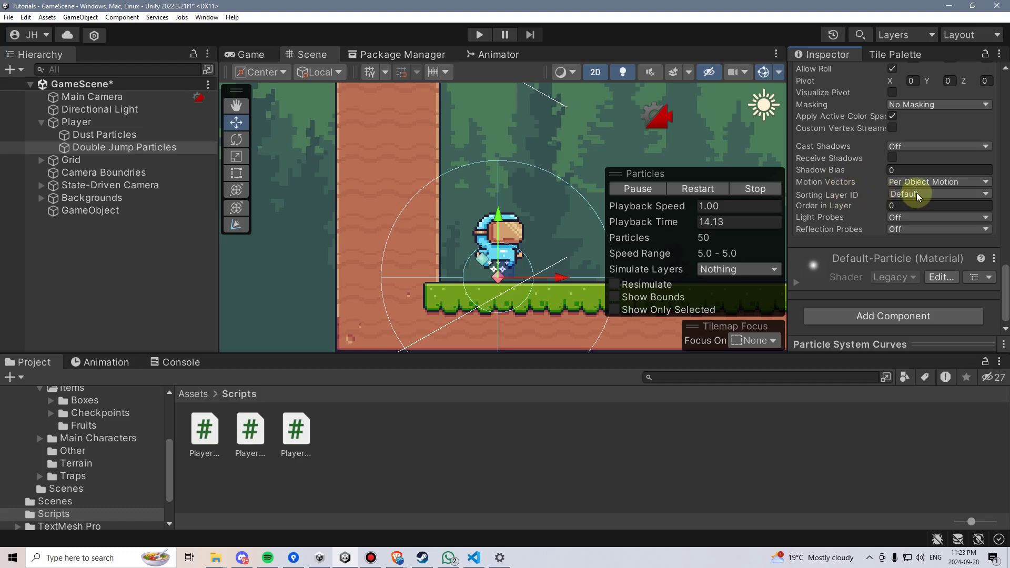
# - Put the particle renderer on the Game sorting layer with Order in Layer 4
pyautogui.click(916, 193)
pyautogui.click(919, 276)
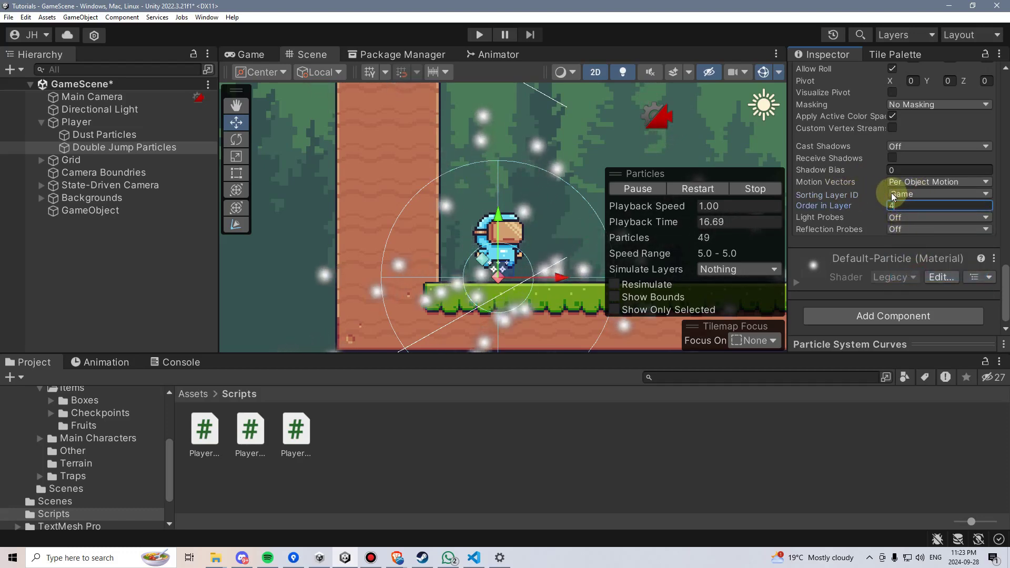
pyautogui.write('4')
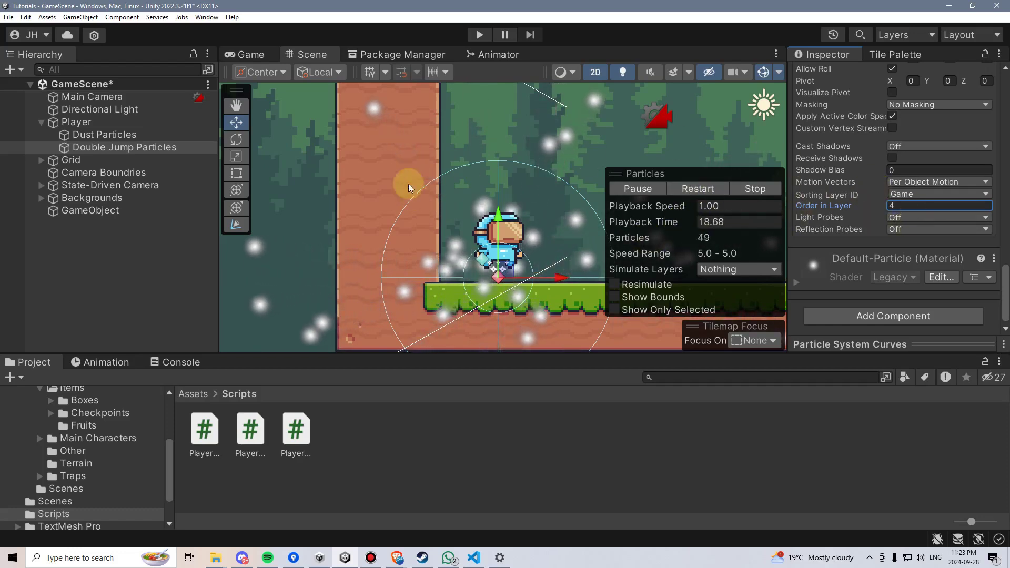
# - Compare against the Dust Particles renderer settings, then return to Double Jump Particles
pyautogui.click(104, 135)
pyautogui.click(829, 233)
pyautogui.scroll(-2, 878, 250)
pyautogui.click(125, 148)
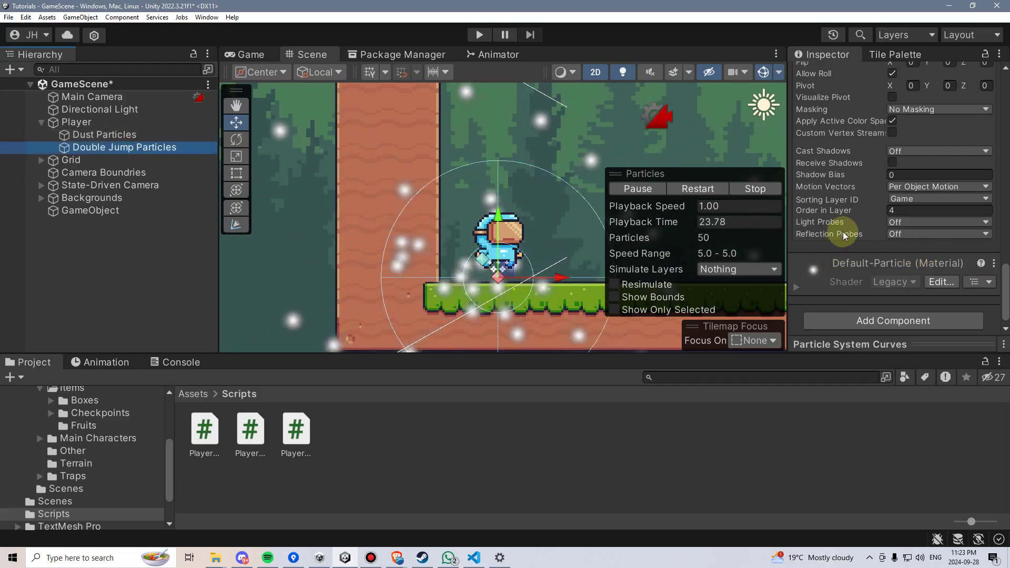
pyautogui.scroll(6, 847, 238)
# - Set Emission Rate over Time to 0 and add a single burst of 30 particles
pyautogui.click(841, 209)
pyautogui.scroll(6, 848, 263)
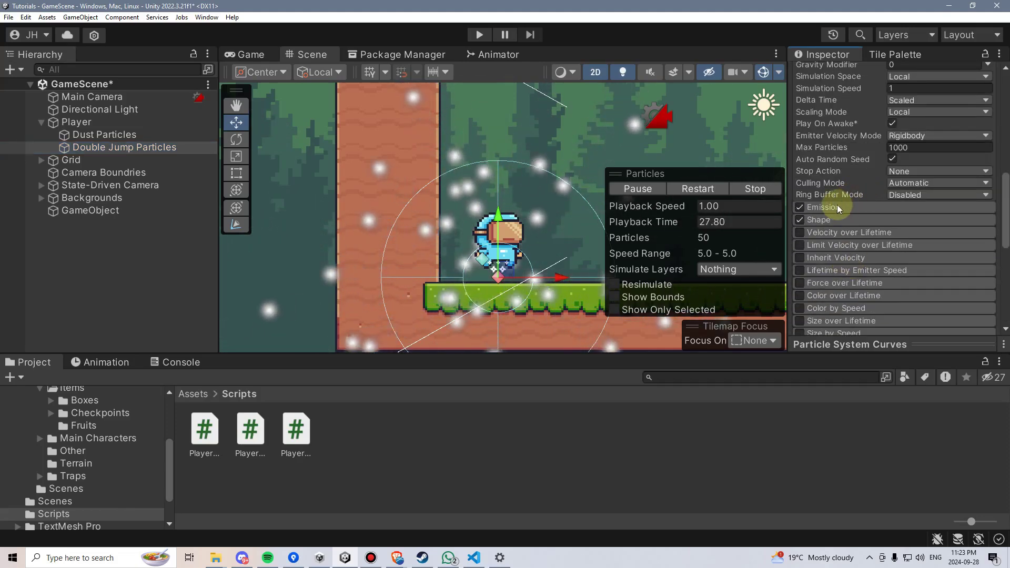
pyautogui.click(837, 207)
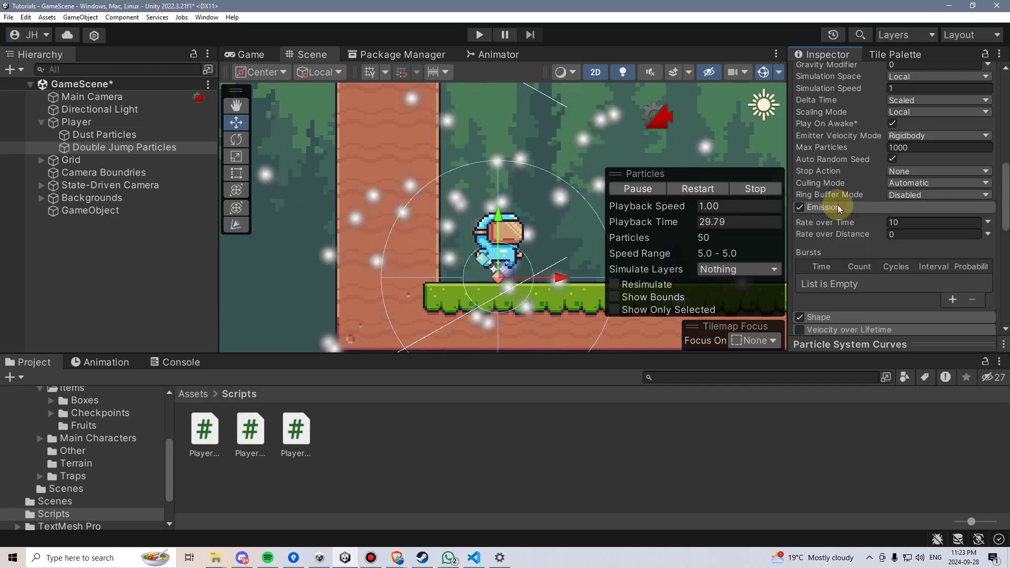
pyautogui.click(895, 221)
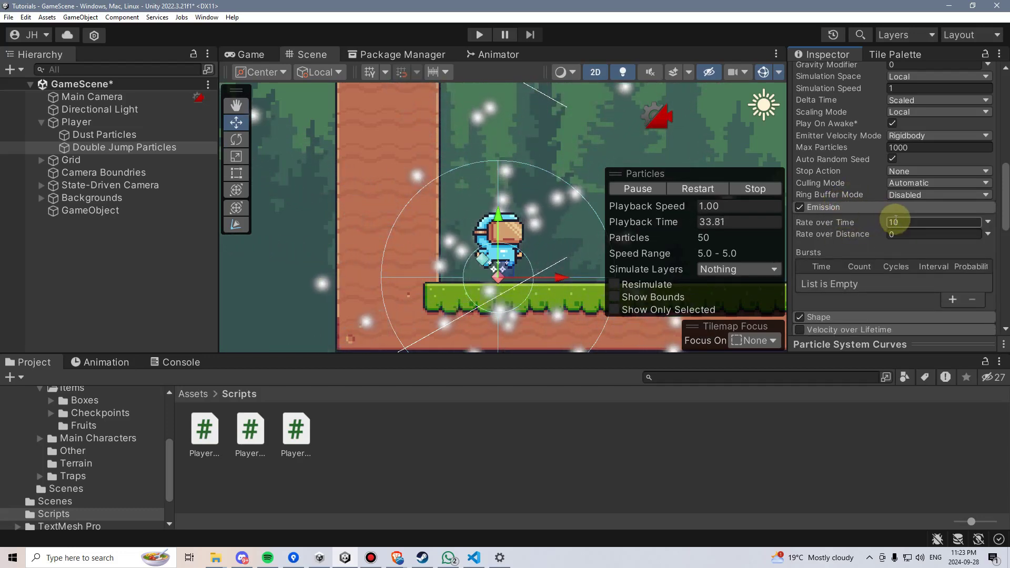
pyautogui.write('0')
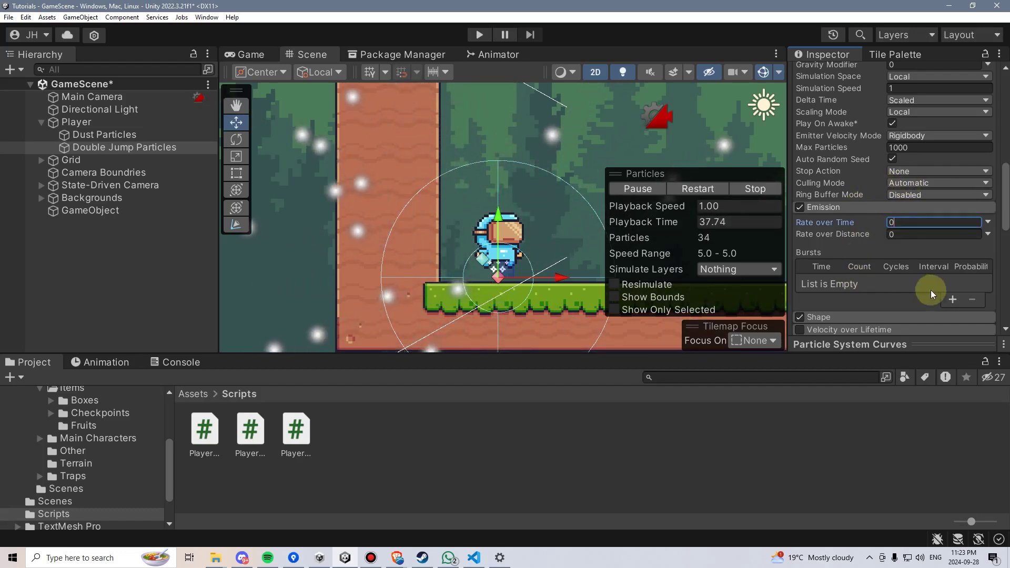
pyautogui.click(951, 299)
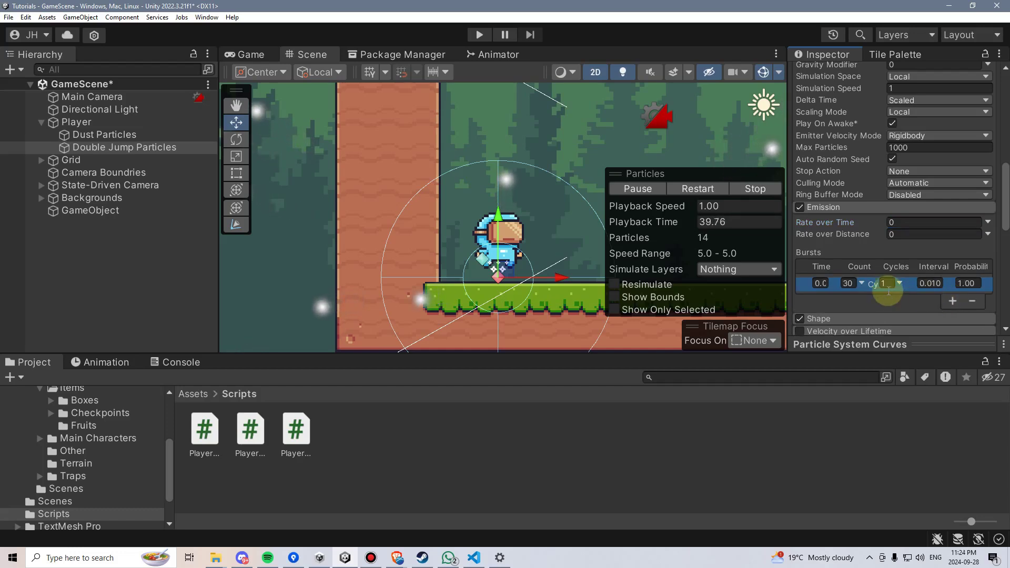
pyautogui.click(849, 283)
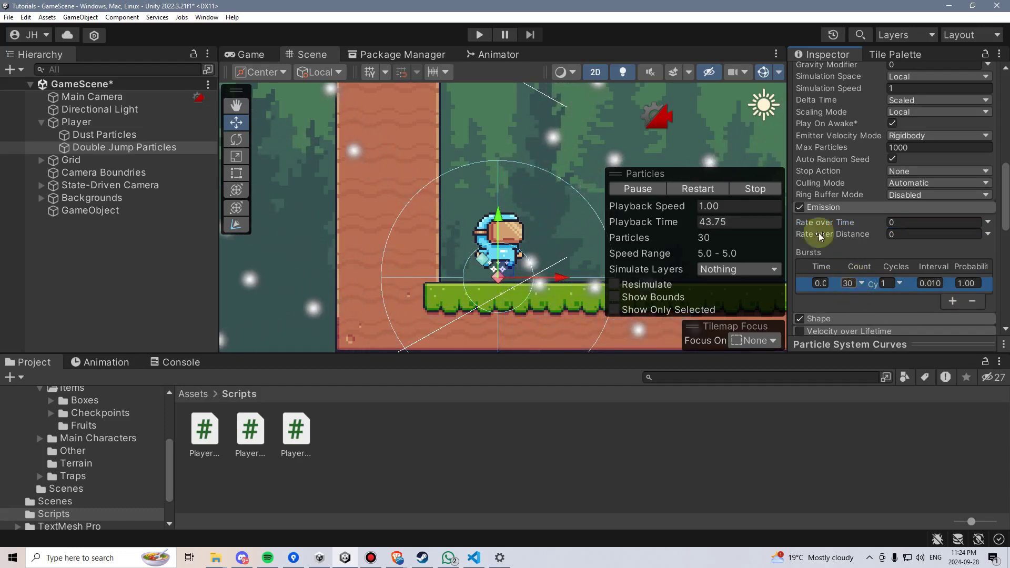
pyautogui.scroll(10, 868, 200)
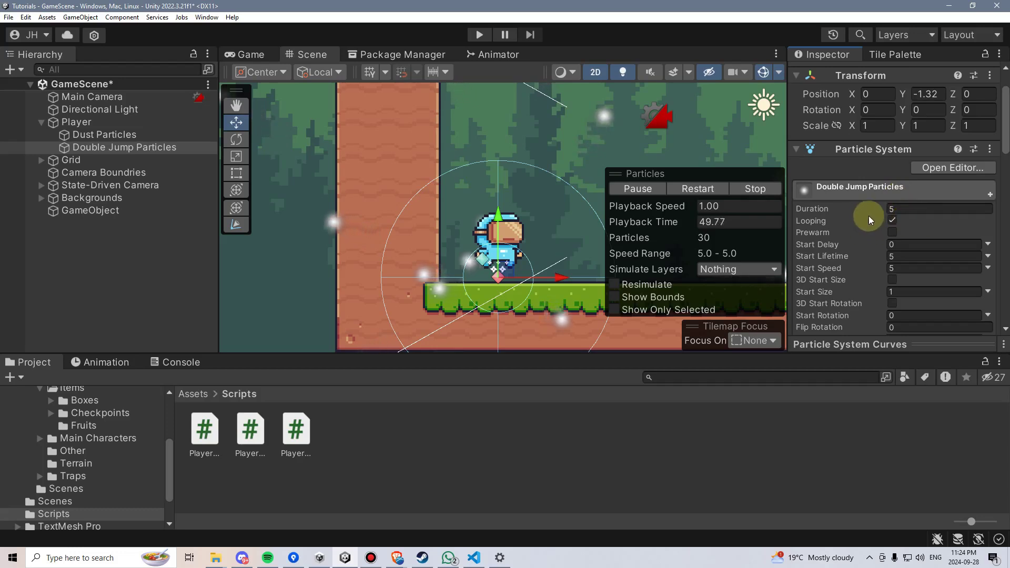
# - Set the particle Duration to 2 and Start Lifetime to 1, then restart the preview
pyautogui.click(894, 208)
pyautogui.write('2')
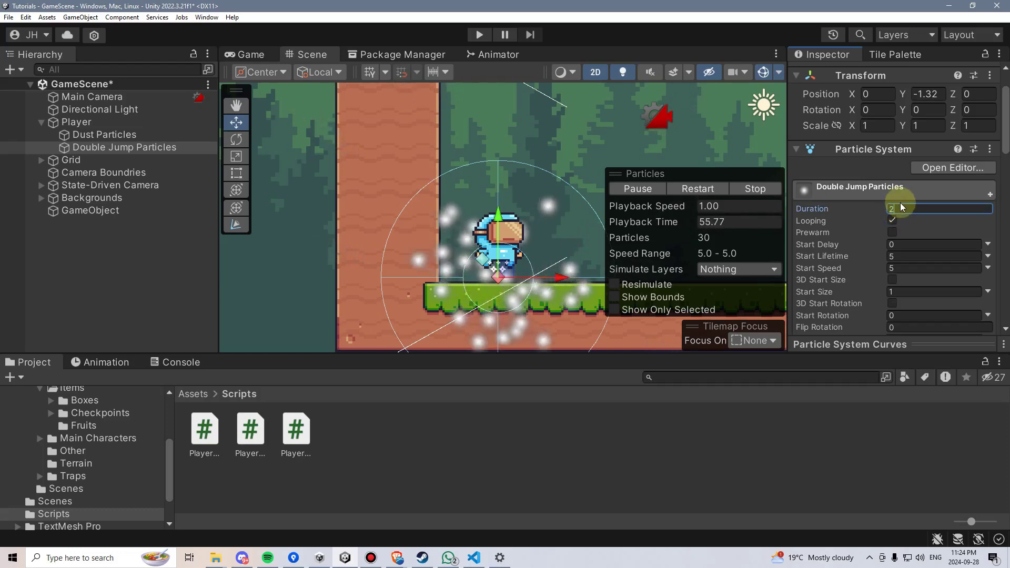
pyautogui.click(895, 256)
pyautogui.write('1')
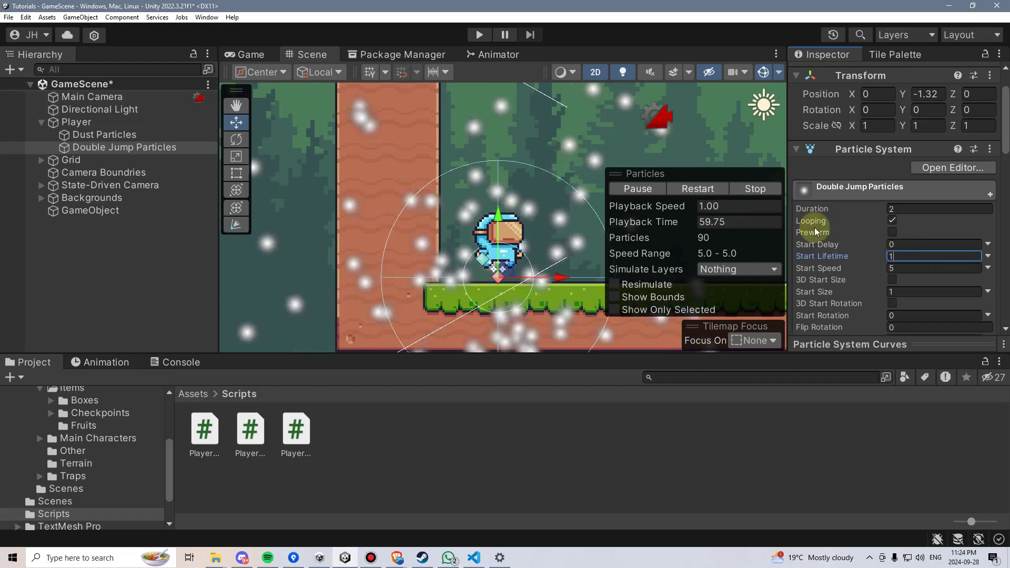
pyautogui.click(714, 187)
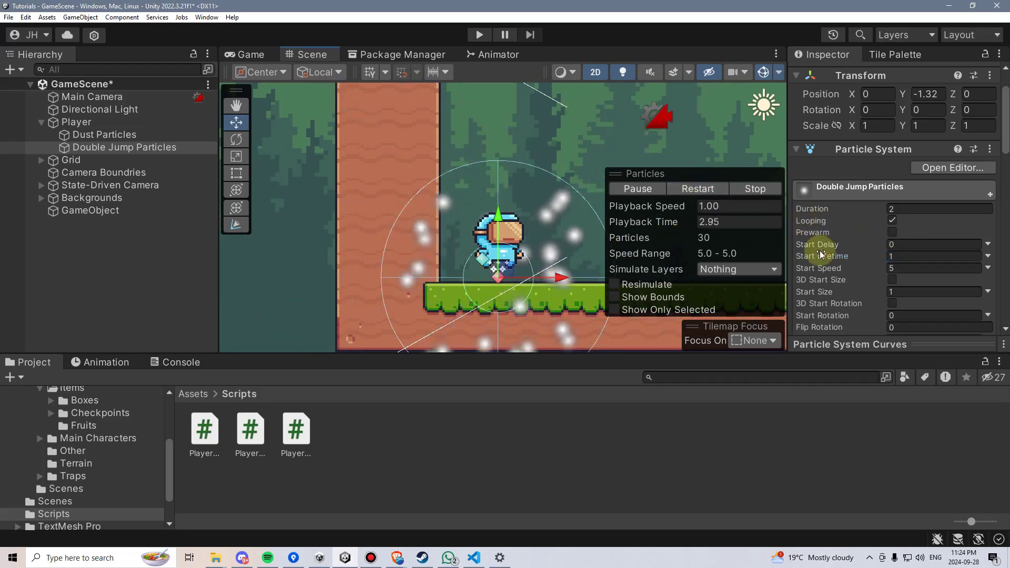
# - Expand the Cone Shape module settings and switch to the Game view
pyautogui.scroll(-4, 834, 245)
pyautogui.scroll(-4, 834, 245)
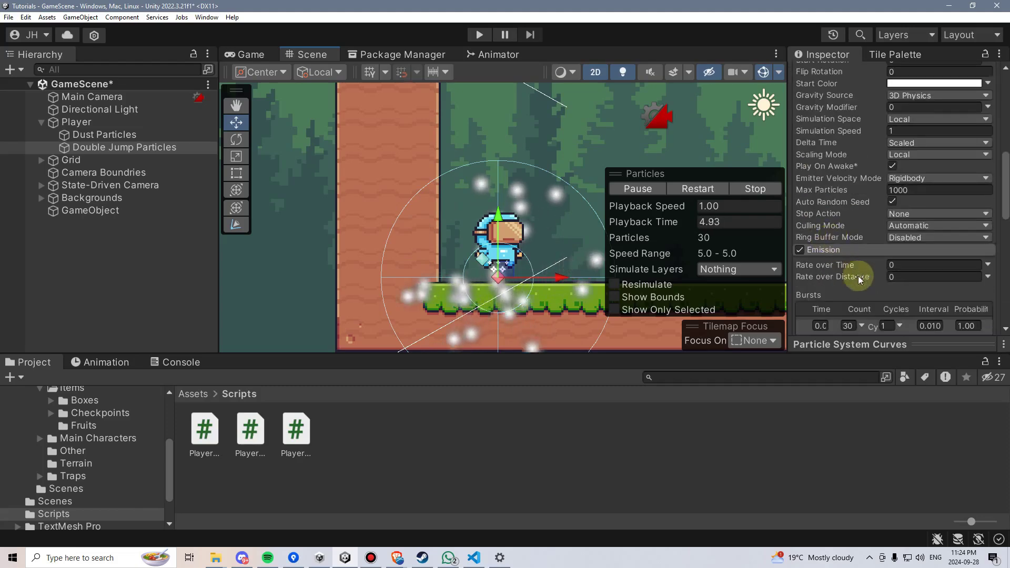
pyautogui.scroll(-4, 854, 263)
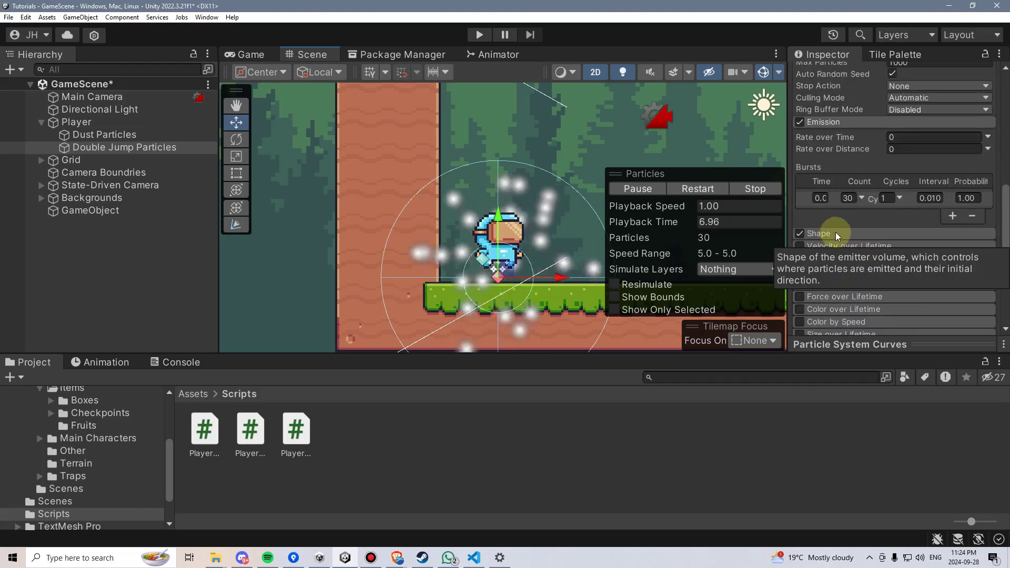
pyautogui.click(836, 232)
pyautogui.scroll(-1, 850, 216)
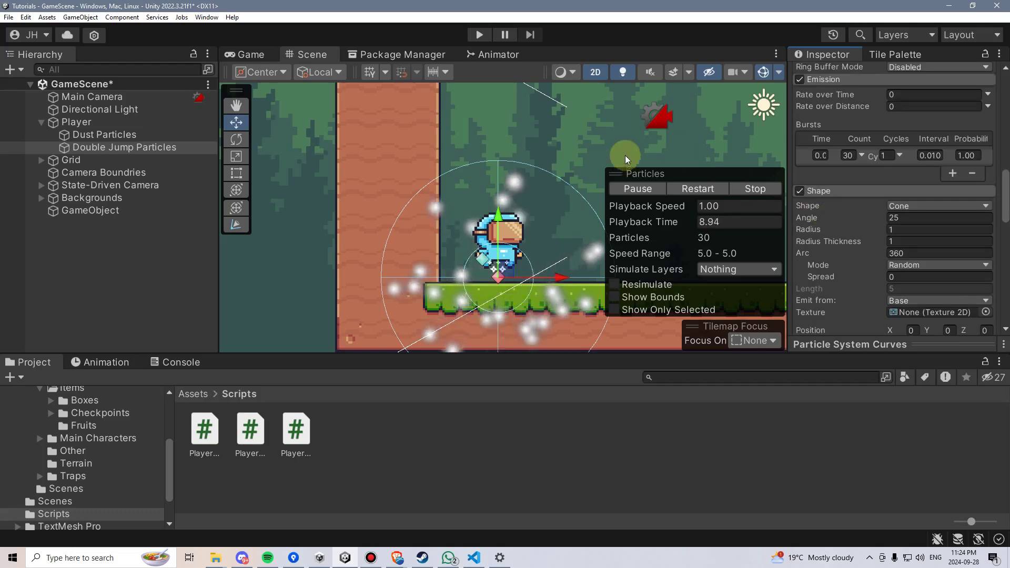
pyautogui.click(252, 53)
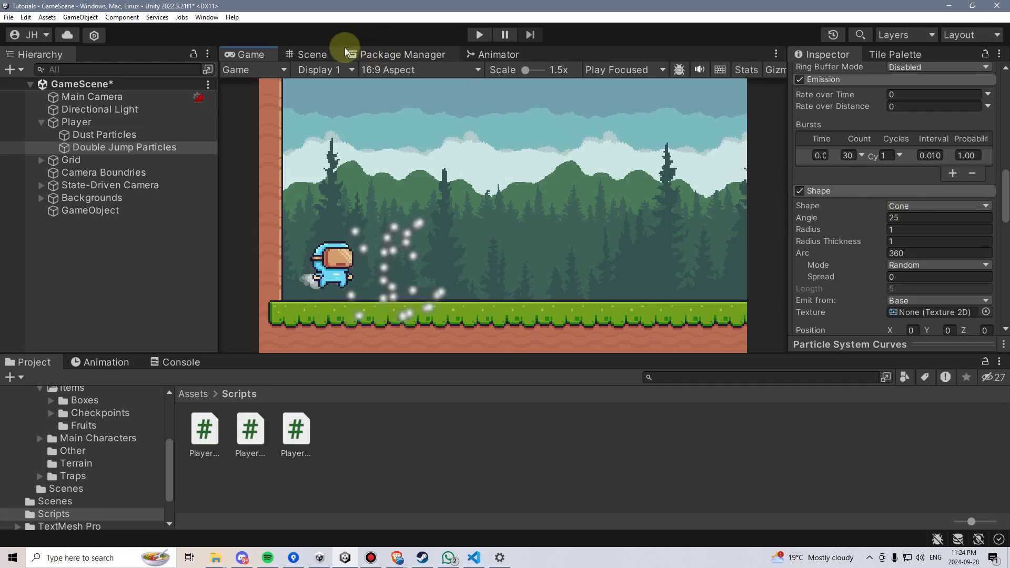
# - Leave 2D mode in the Scene view and change the emitter shape to Circle
pyautogui.click(319, 55)
pyautogui.click(595, 72)
pyautogui.keyDown('alt'); pyautogui.moveTo(606, 171); pyautogui.dragTo(589, 200); pyautogui.keyUp('alt')
pyautogui.click(900, 206)
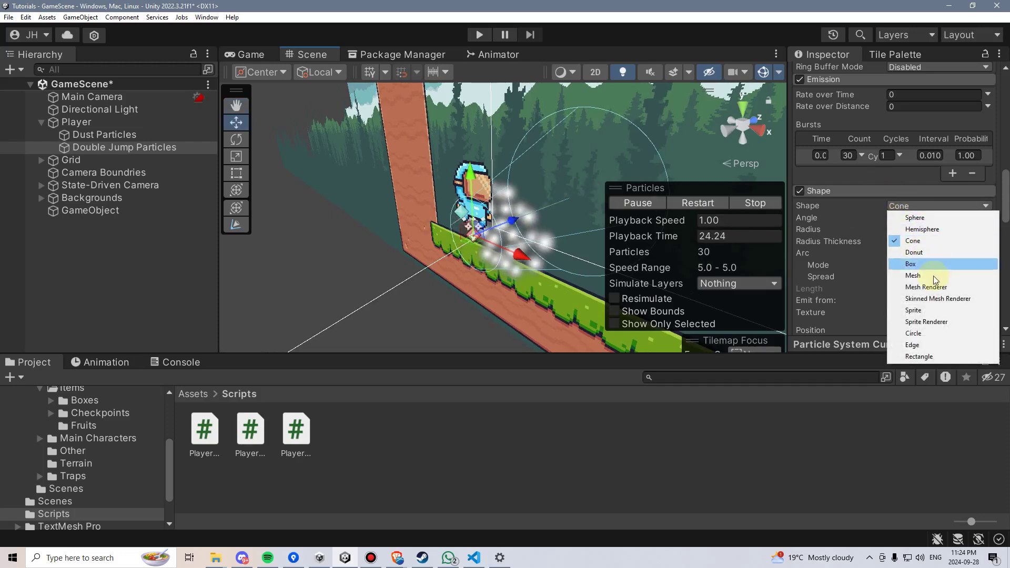
pyautogui.click(914, 334)
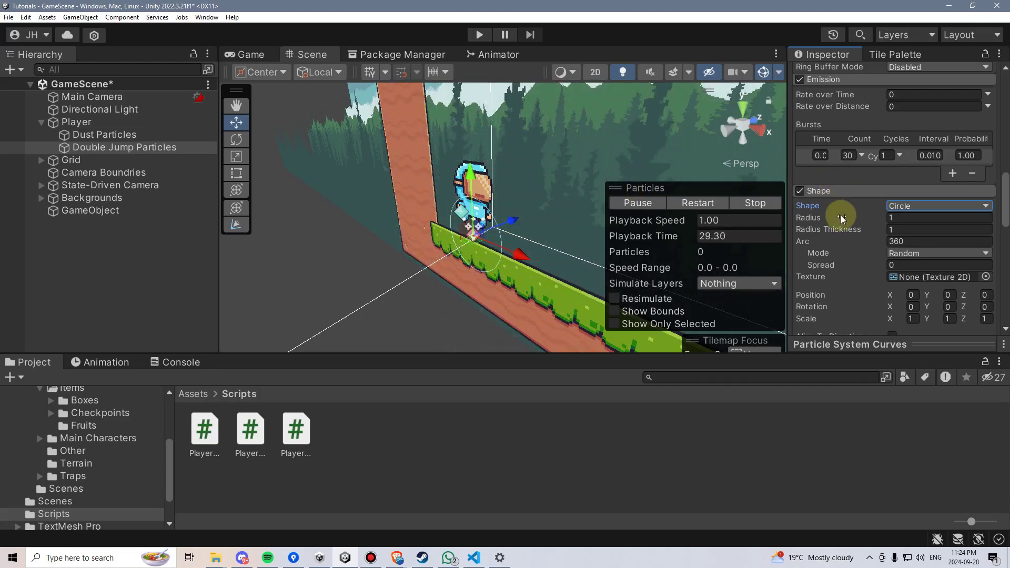
pyautogui.scroll(5, 853, 237)
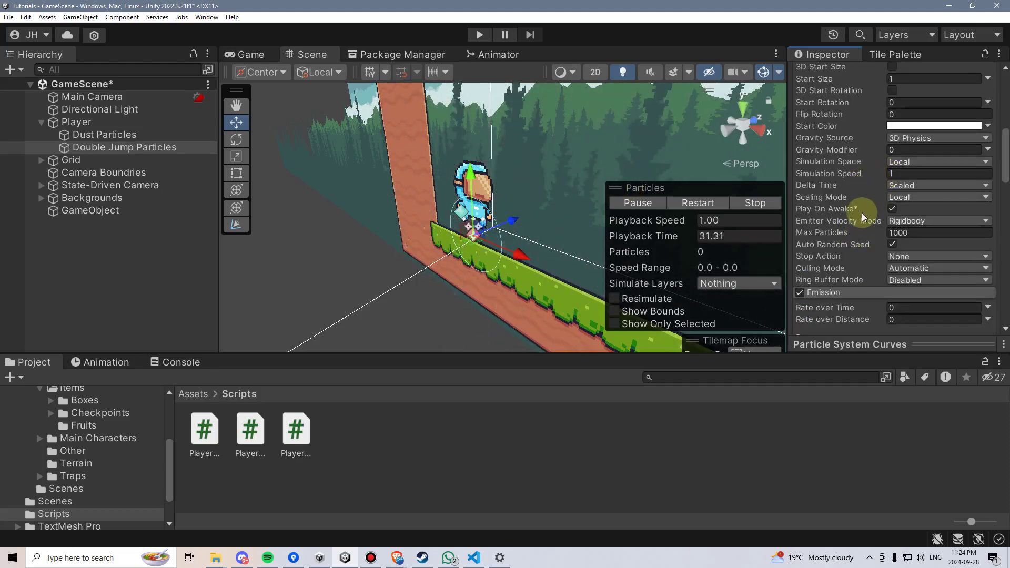
# - Set the particles' Start Speed to 0
pyautogui.click(897, 172)
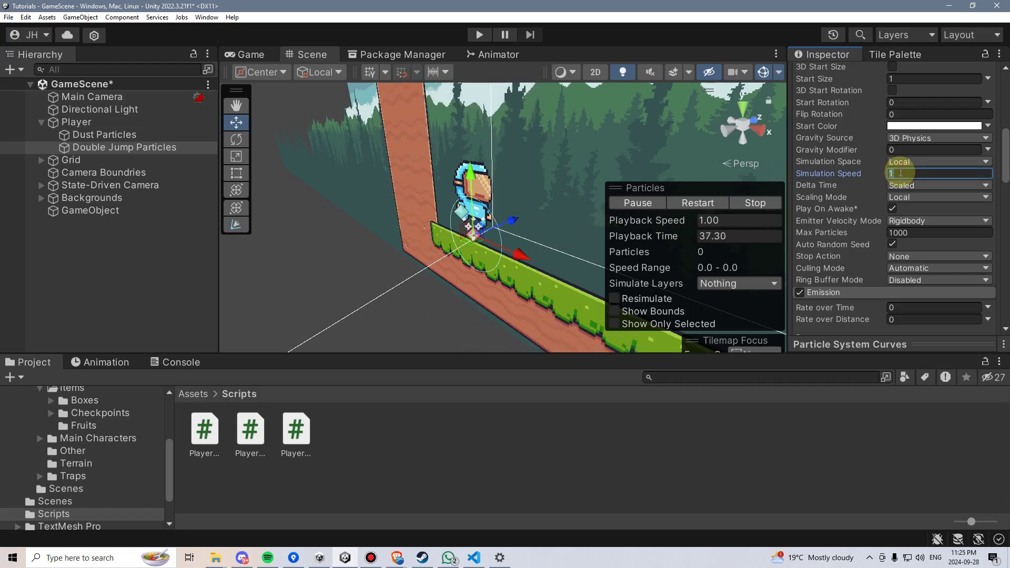
pyautogui.scroll(3, 982, 170)
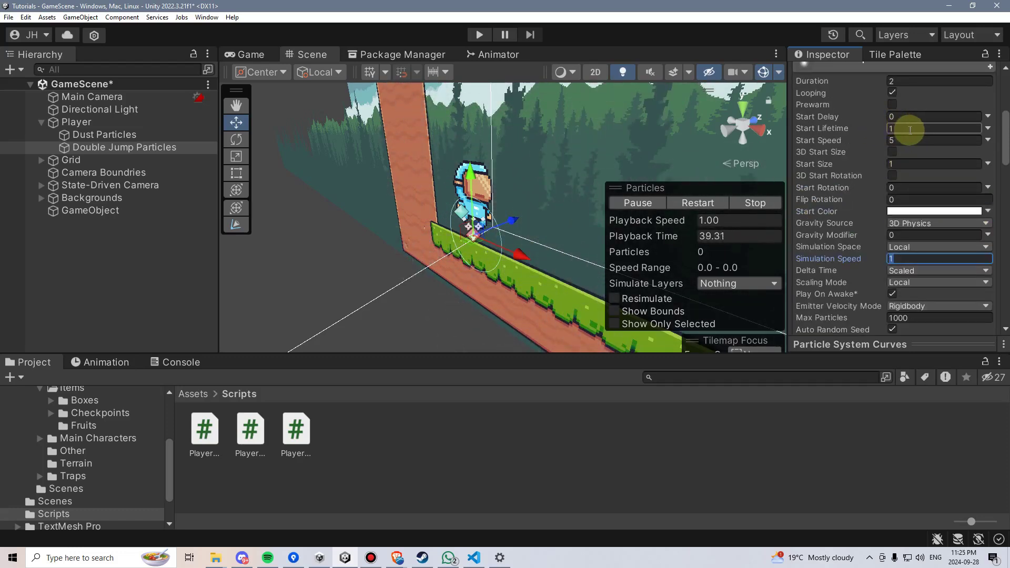
pyautogui.click(906, 141)
pyautogui.write('0')
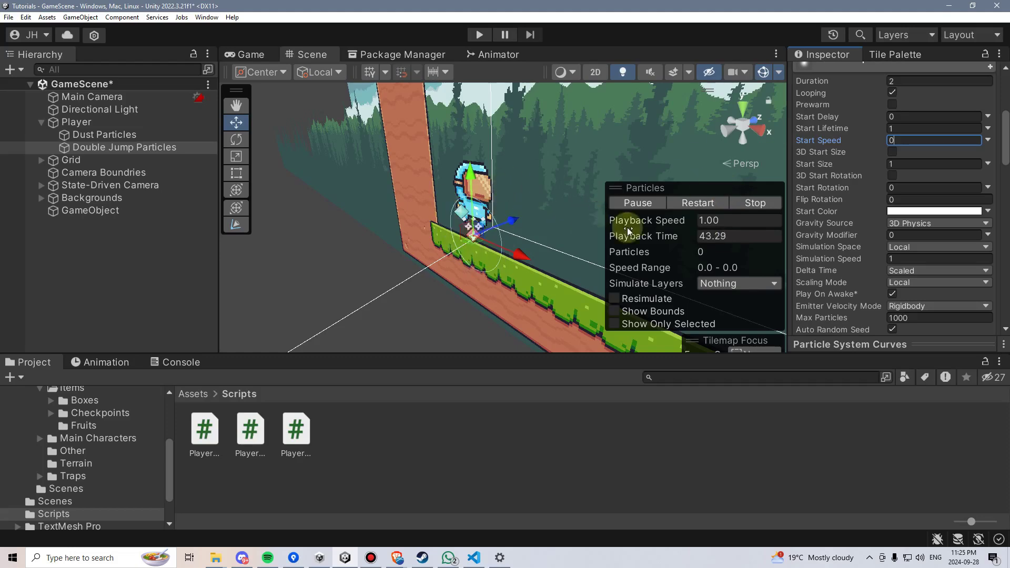
pyautogui.scroll(-8, 870, 248)
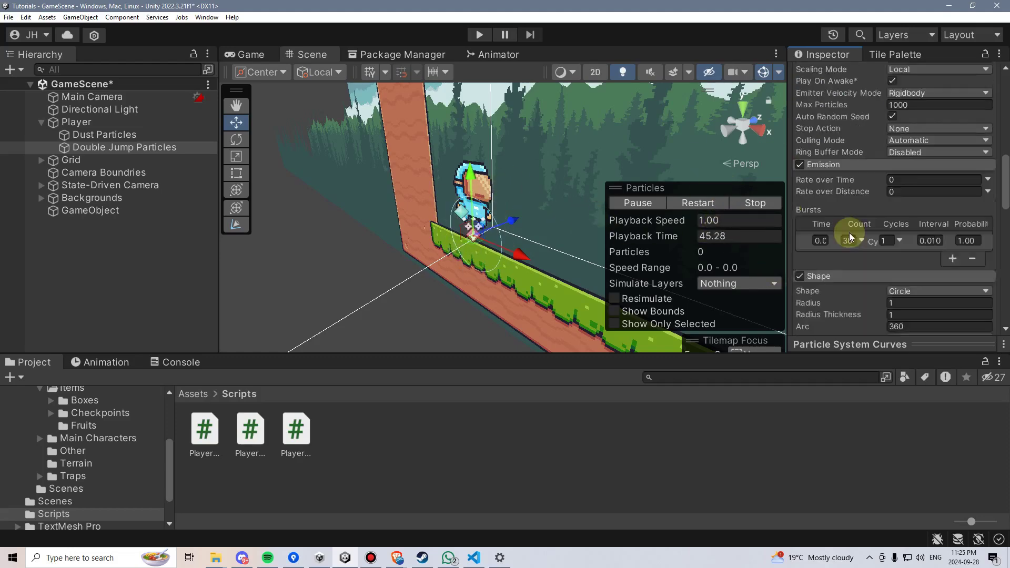
# - Change the emitter shape to Rectangle and view it facing the player
pyautogui.click(902, 248)
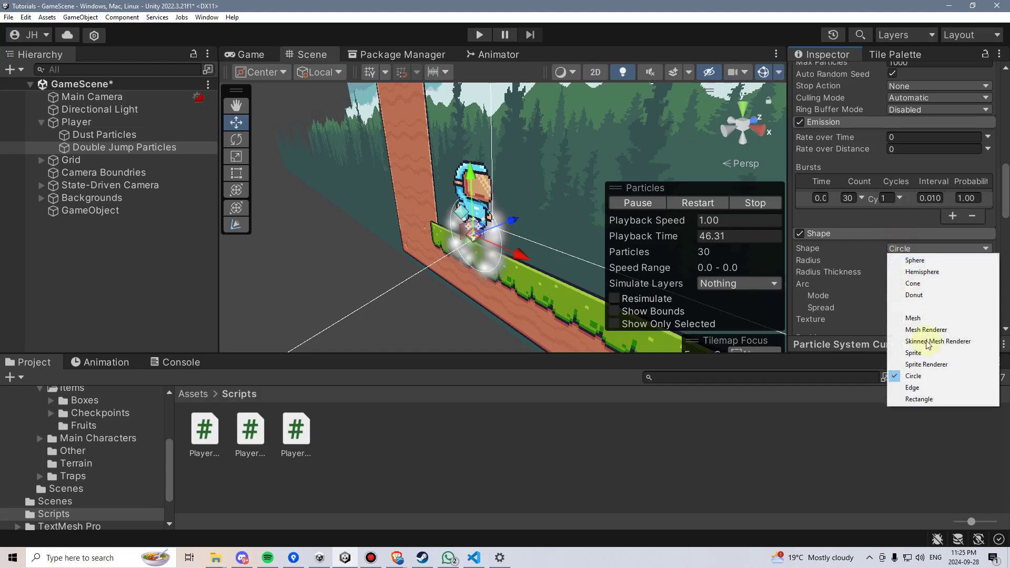
pyautogui.click(944, 399)
pyautogui.scroll(8, 841, 244)
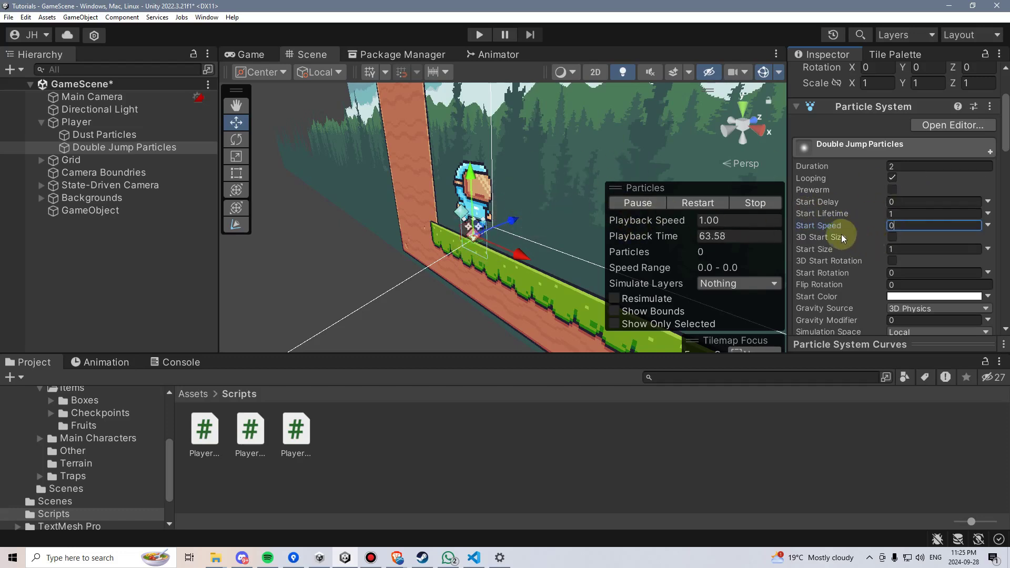
pyautogui.scroll(-4, 841, 235)
pyautogui.scroll(-2, 823, 214)
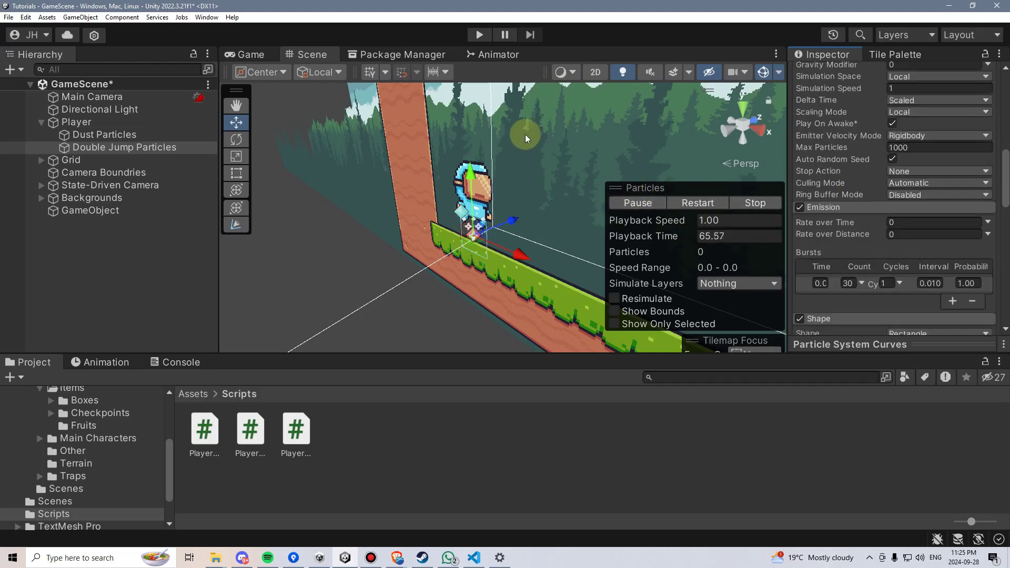
pyautogui.keyDown('alt'); pyautogui.moveTo(526, 194); pyautogui.dragTo(781, 187); pyautogui.keyUp('alt')
pyautogui.scroll(-5, 910, 226)
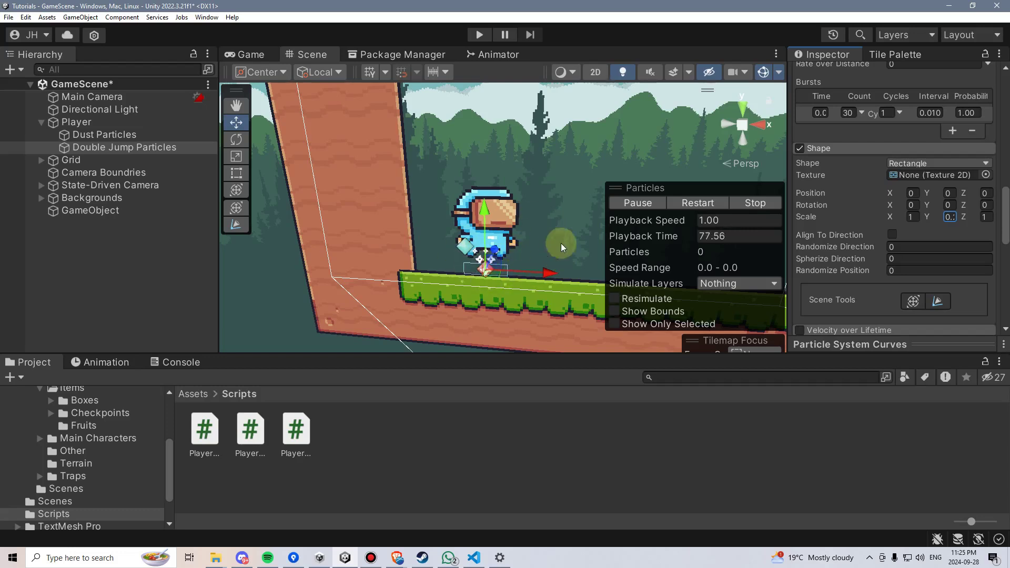
# - Check the Rectangle-emitted particles in the Game view
pyautogui.click(269, 53)
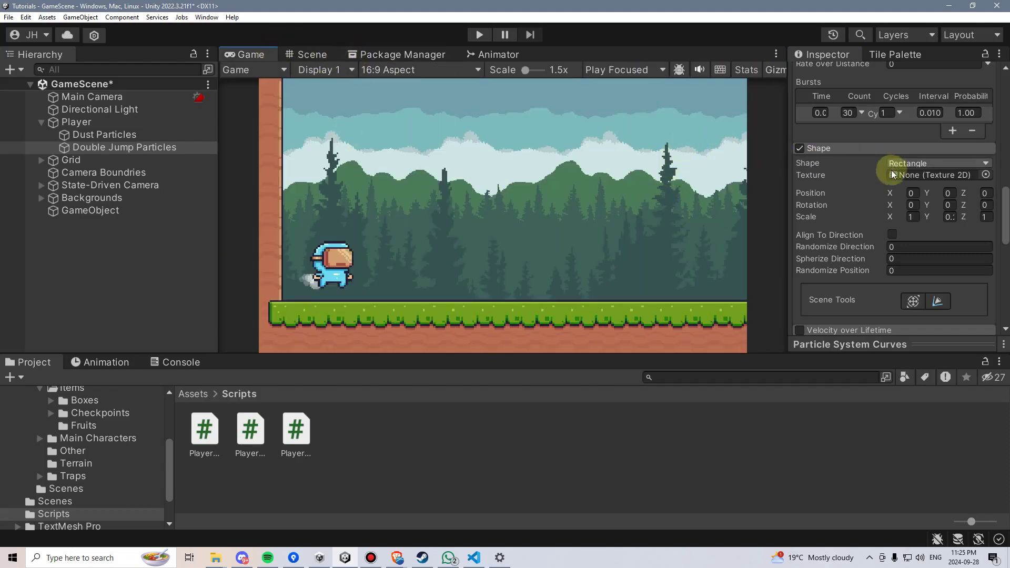
pyautogui.scroll(15, 823, 207)
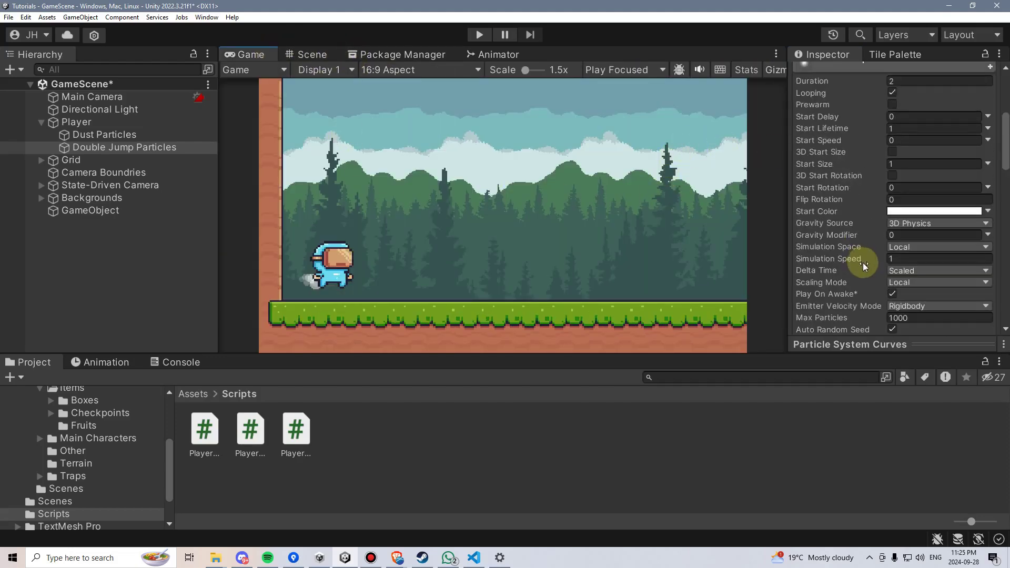
pyautogui.scroll(-18, 853, 215)
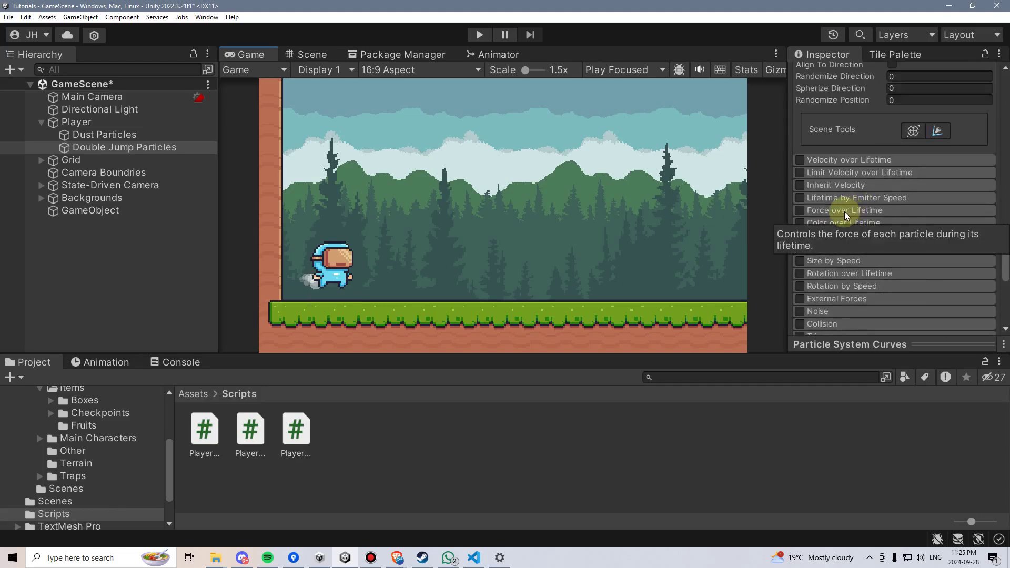
pyautogui.click(832, 222)
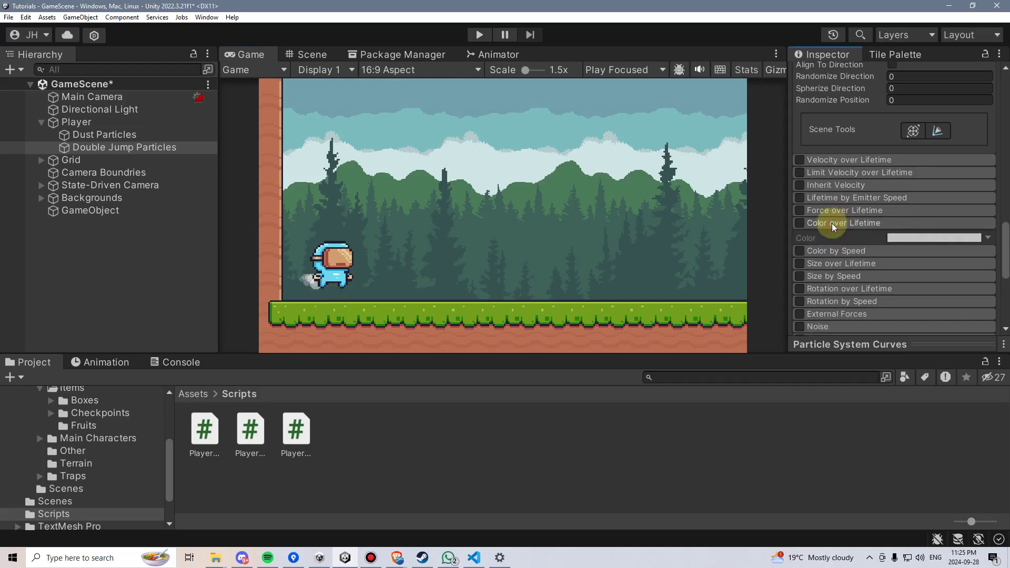
# - Set the lifetime gradient's alpha to 0 at both ends, opaque at 24.3% and 77.8%
pyautogui.click(933, 237)
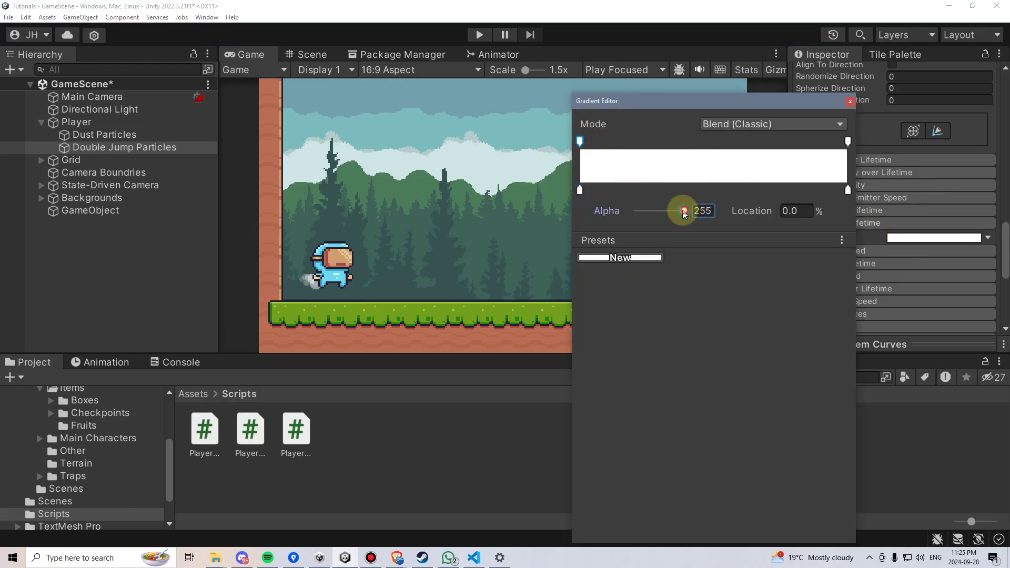
pyautogui.moveTo(684, 210); pyautogui.dragTo(605, 200)
pyautogui.click(847, 140)
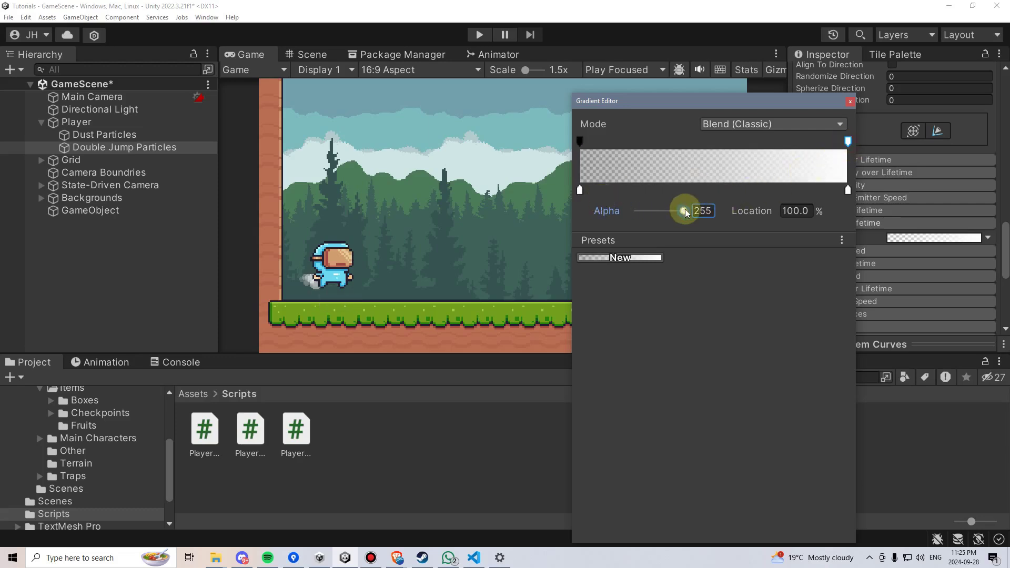
pyautogui.moveTo(683, 211); pyautogui.dragTo(634, 209)
pyautogui.click(645, 142)
pyautogui.click(789, 141)
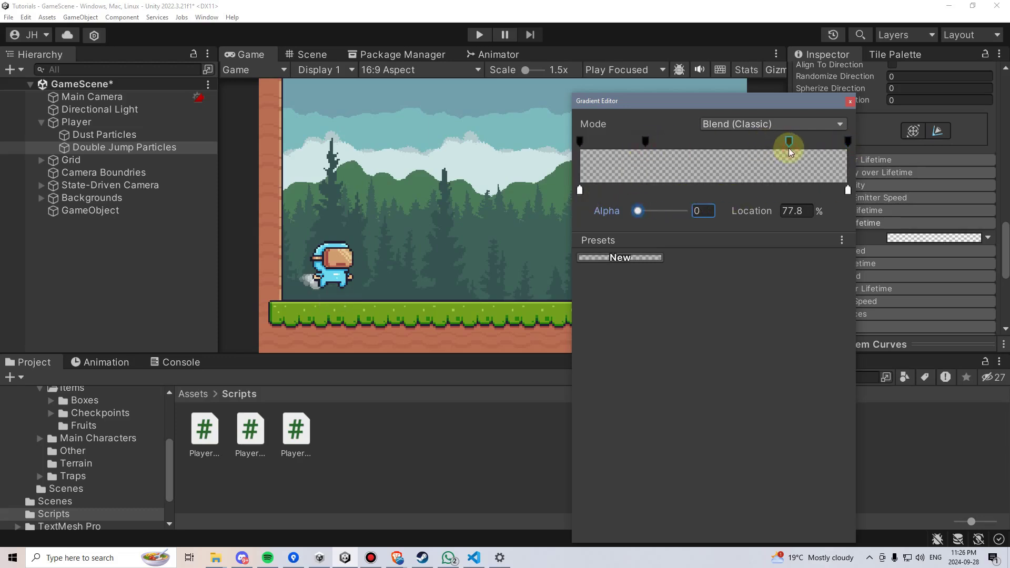
pyautogui.moveTo(638, 211); pyautogui.dragTo(700, 202)
pyautogui.click(646, 140)
pyautogui.moveTo(638, 210); pyautogui.dragTo(682, 210)
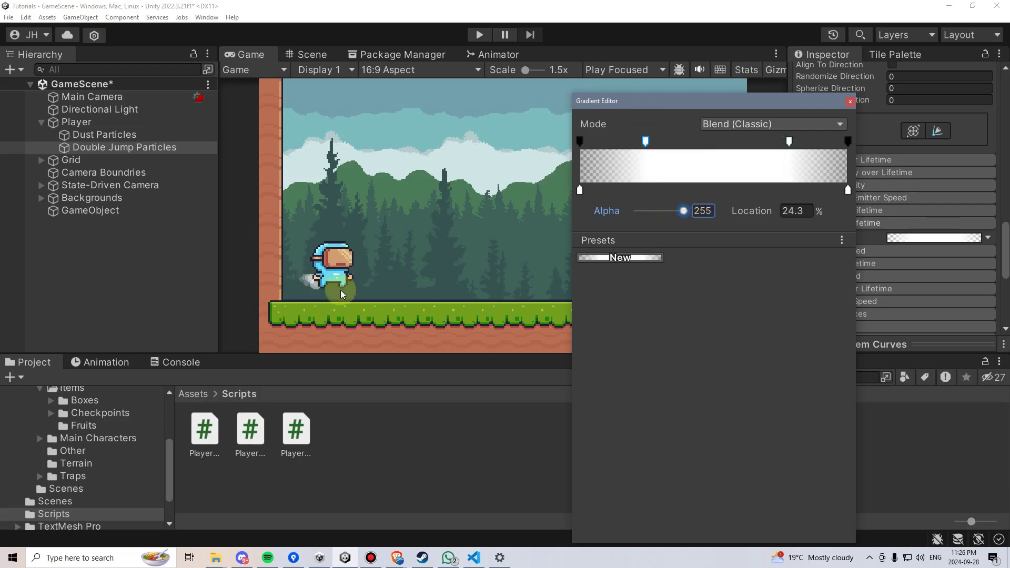
# - Tint the gradient's start colour light grey and its end colour mid grey
pyautogui.click(580, 190)
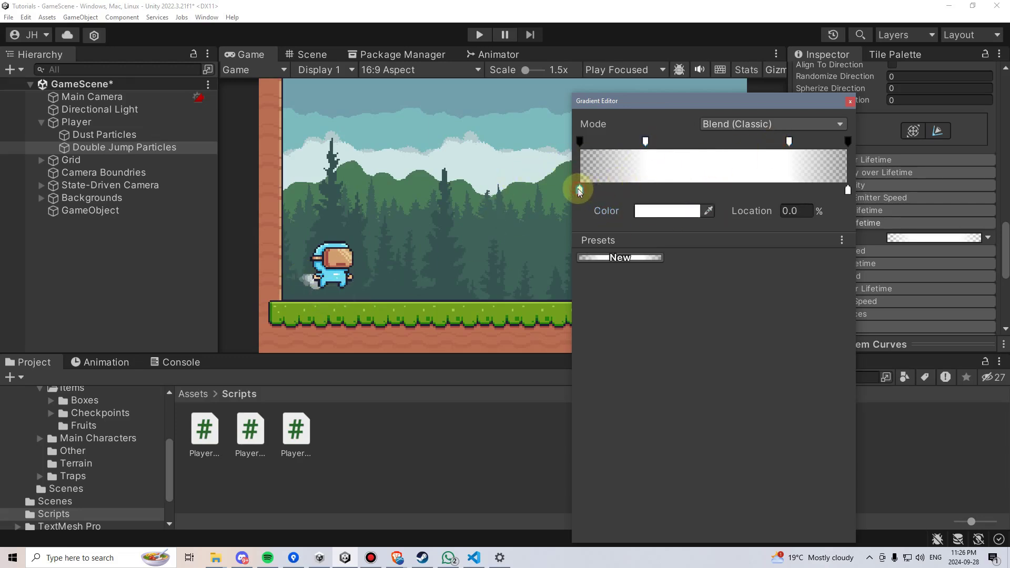
pyautogui.click(668, 211)
pyautogui.moveTo(725, 279); pyautogui.dragTo(711, 269)
pyautogui.click(849, 160)
pyautogui.click(847, 190)
pyautogui.click(668, 210)
pyautogui.moveTo(728, 307); pyautogui.dragTo(725, 303)
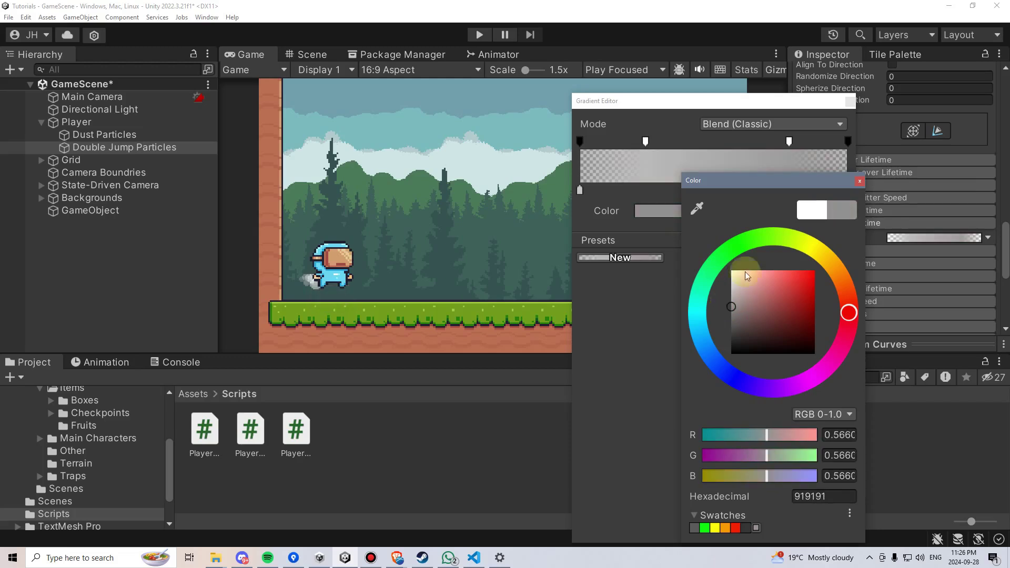
pyautogui.click(859, 180)
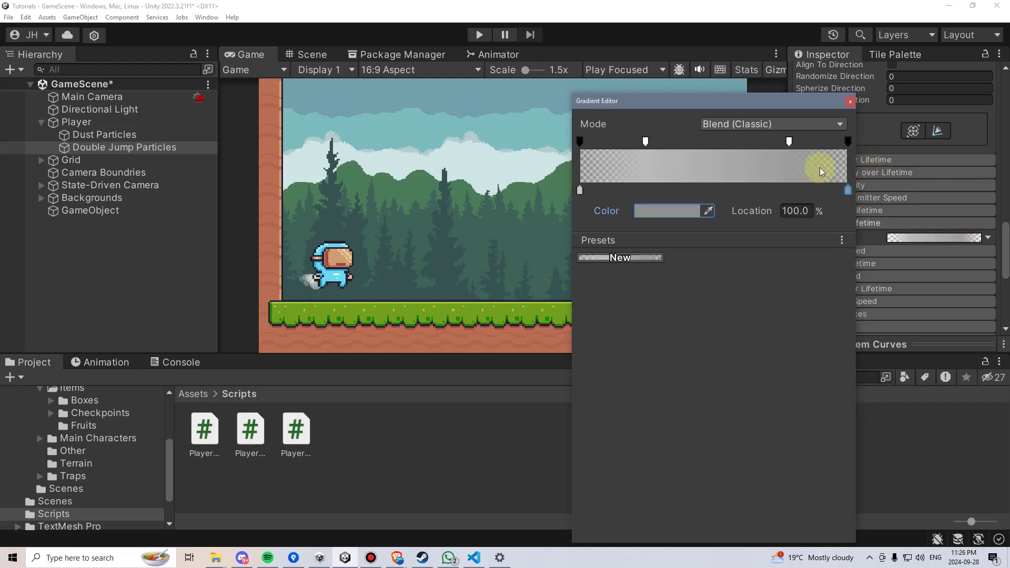
# - Refine the gradient's end colour to light grey BBBBBB
pyautogui.click(668, 211)
pyautogui.click(720, 285)
pyautogui.click(708, 288)
pyautogui.click(838, 181)
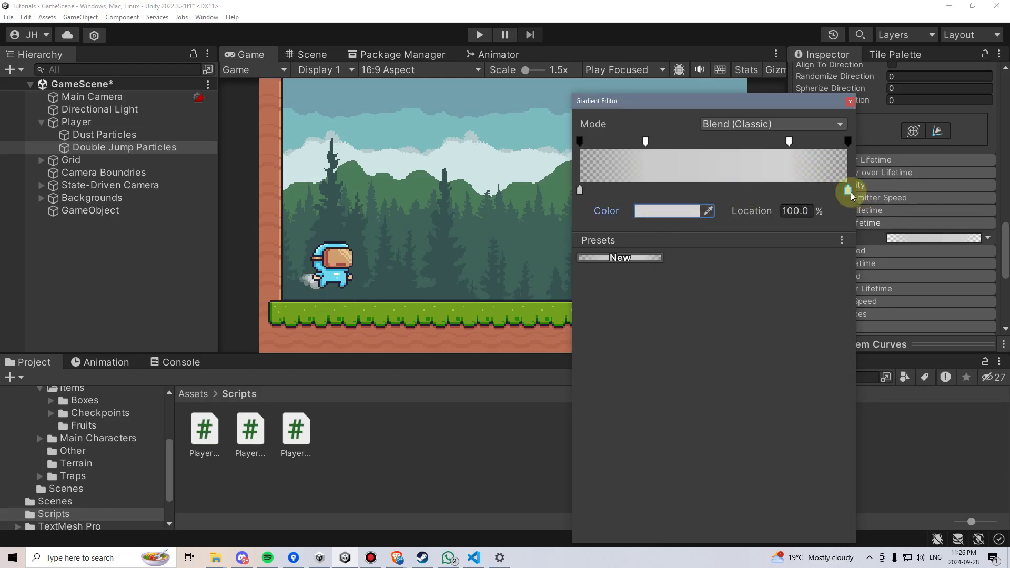
pyautogui.click(689, 211)
pyautogui.click(750, 292)
pyautogui.click(742, 293)
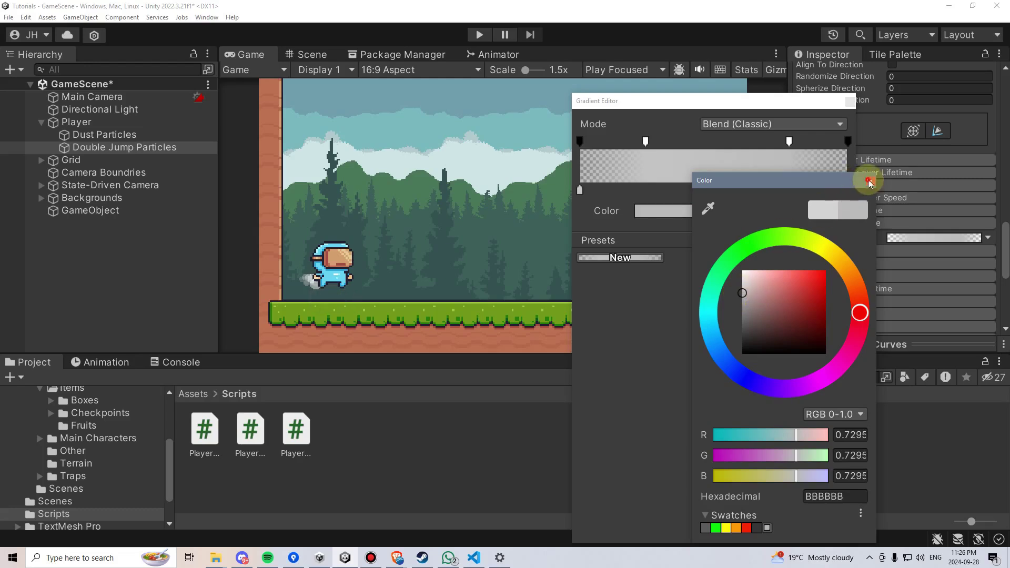
pyautogui.click(869, 181)
pyautogui.click(850, 101)
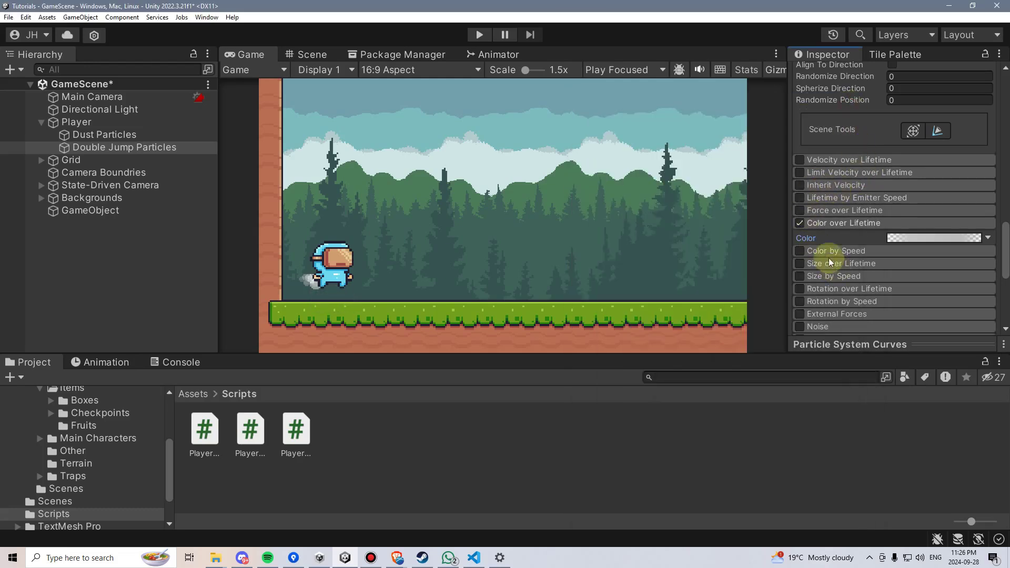
# - Enable Size over Lifetime with a falling ease-out size curve
pyautogui.click(799, 263)
pyautogui.click(863, 264)
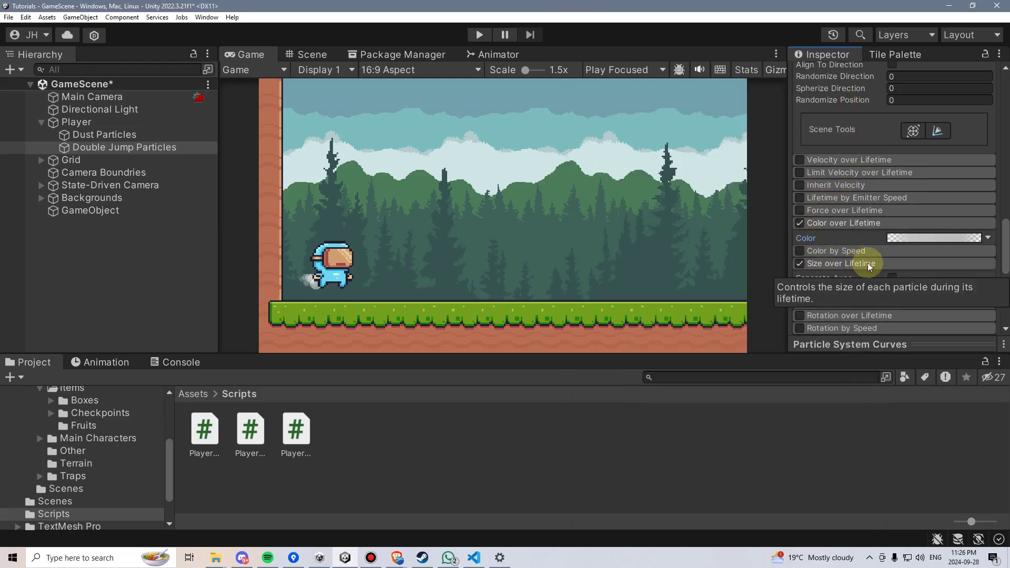
pyautogui.click(928, 290)
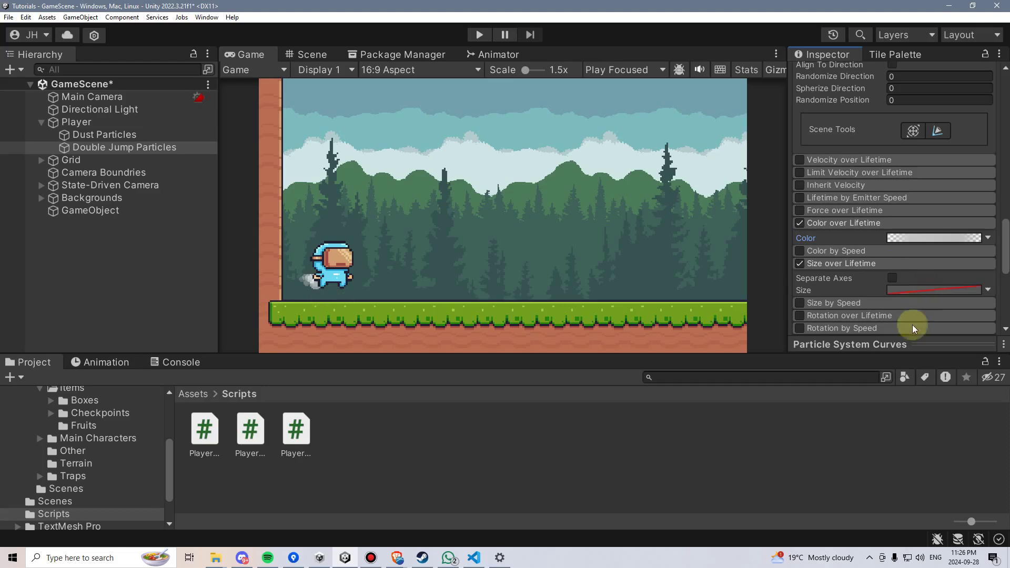
pyautogui.moveTo(903, 358); pyautogui.dragTo(898, 306)
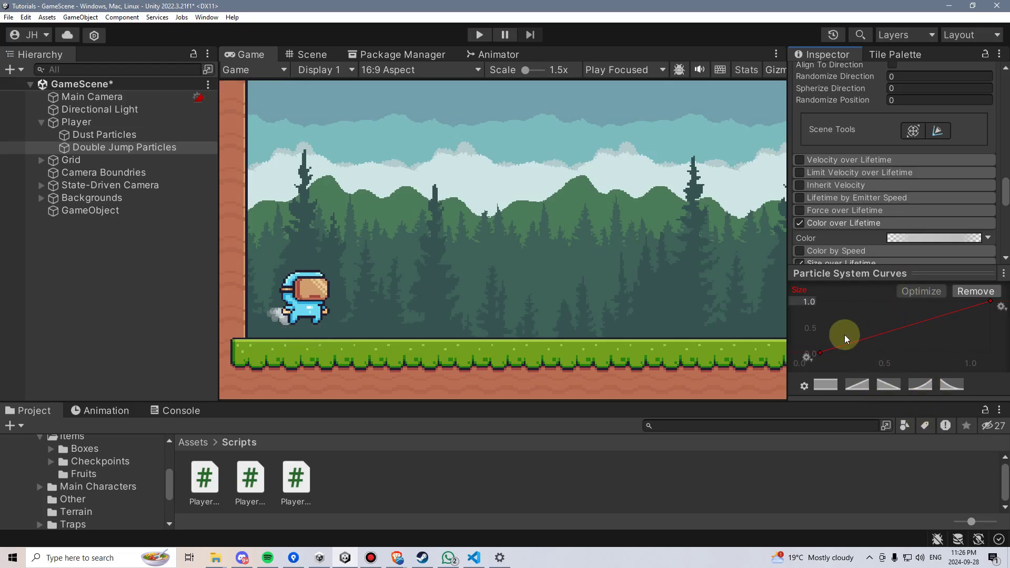
pyautogui.click(951, 384)
# - Adjust the size curve to start at 0.45 and end around 0.42
pyautogui.moveTo(992, 356); pyautogui.dragTo(992, 331)
pyautogui.click(819, 302)
pyautogui.moveTo(822, 299); pyautogui.dragTo(821, 340)
pyautogui.moveTo(990, 332); pyautogui.dragTo(990, 337)
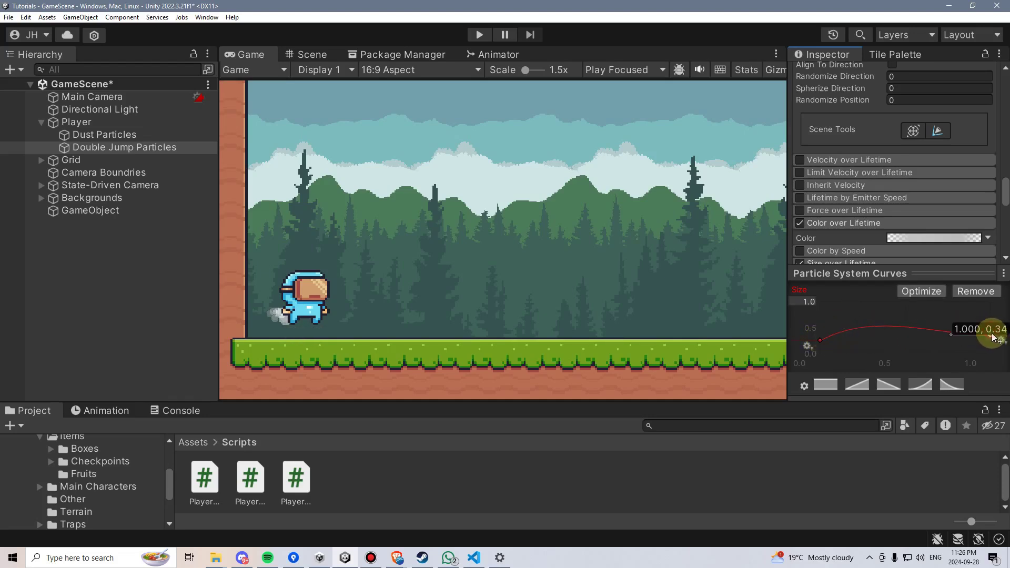
# - Add a mid-life peak key to the size curve, ending at 0.40 and starting near 0.45
pyautogui.rightClick(885, 324)
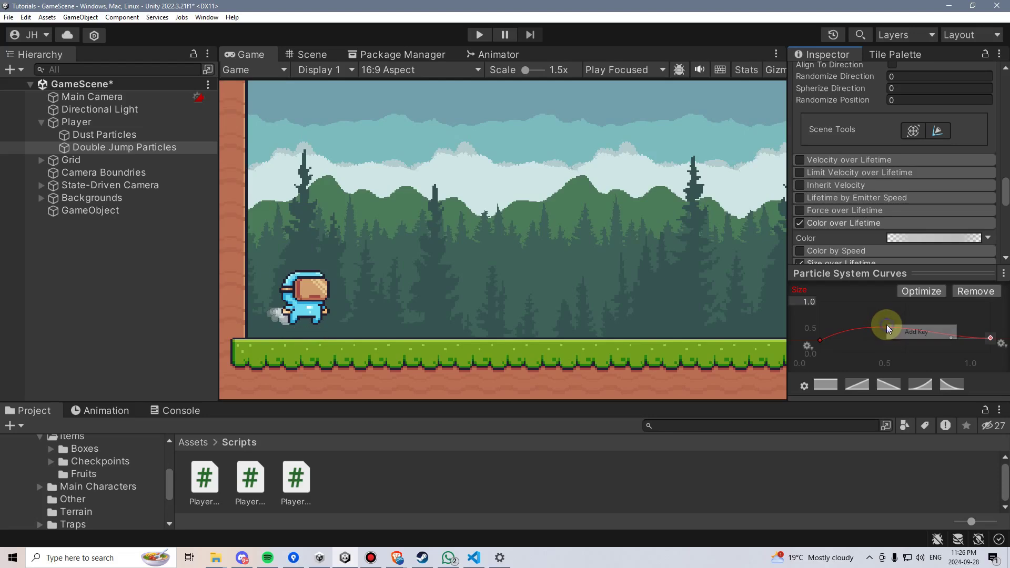
pyautogui.click(894, 331)
pyautogui.moveTo(891, 326); pyautogui.dragTo(940, 314)
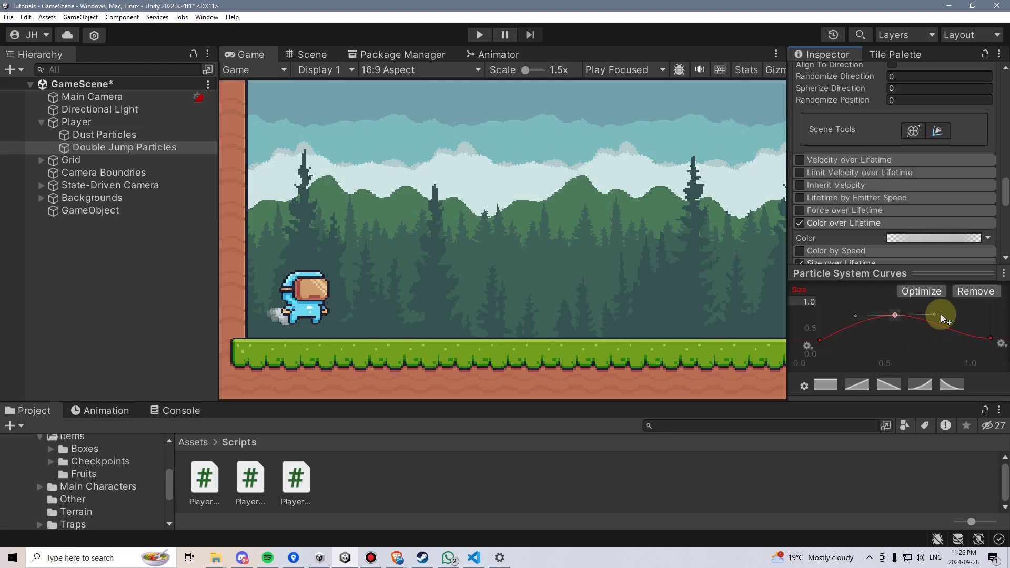
pyautogui.moveTo(989, 340); pyautogui.dragTo(993, 333)
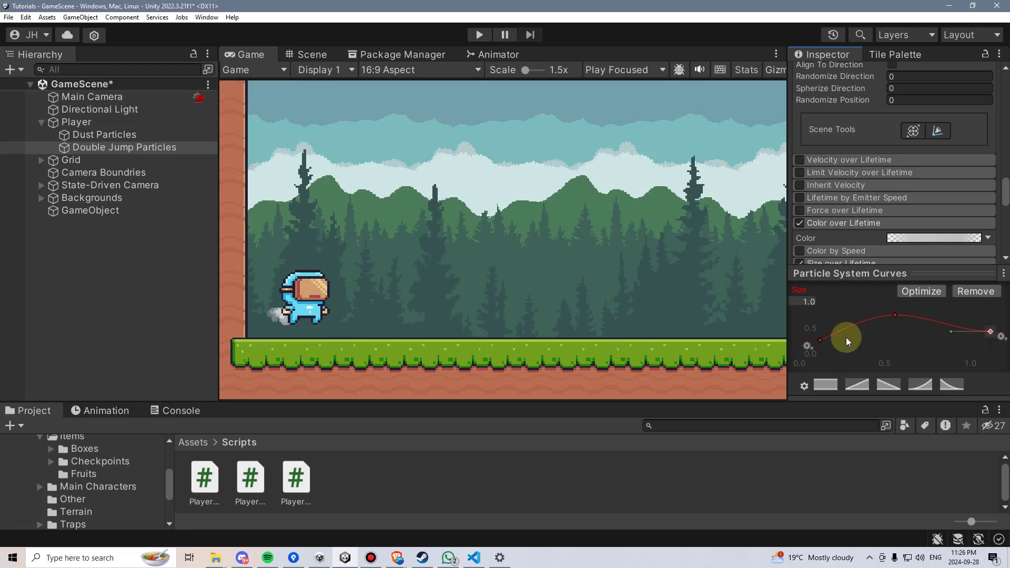
pyautogui.moveTo(819, 339); pyautogui.dragTo(817, 329)
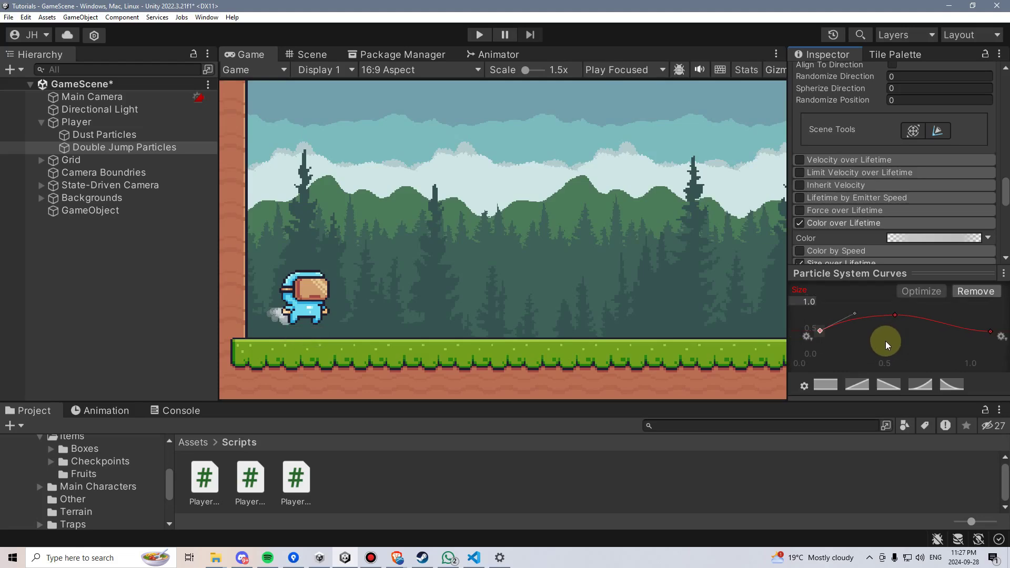
pyautogui.scroll(8, 907, 236)
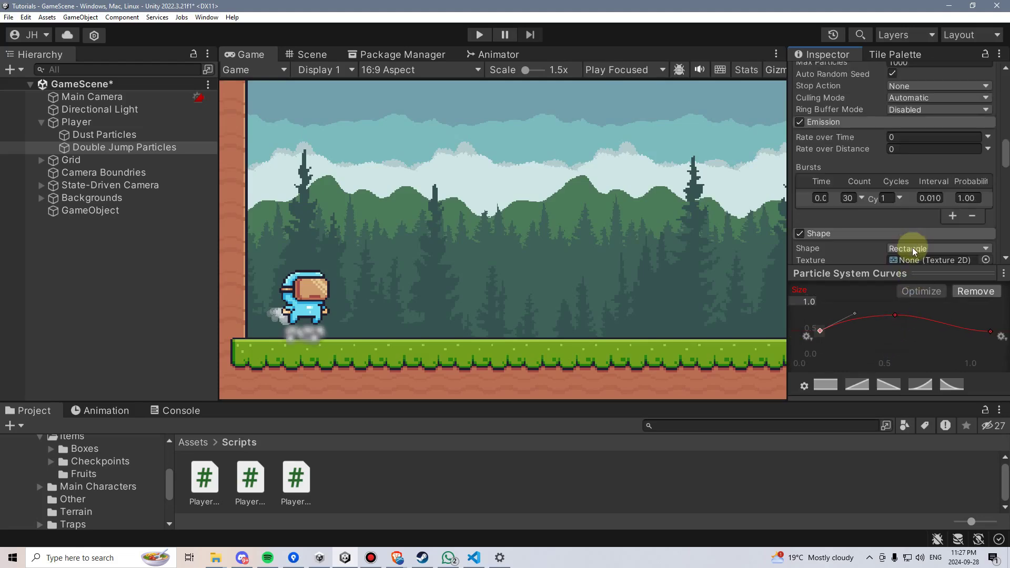
# - Make Start Size Random Between Two Constants, ranging from 1 to 1.5
pyautogui.click(926, 274)
pyautogui.scroll(10, 899, 260)
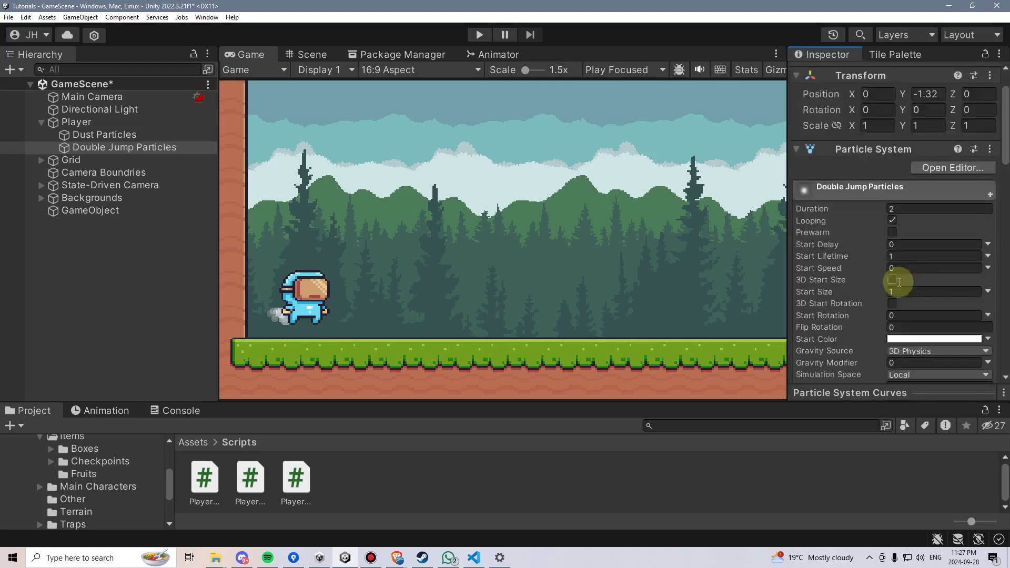
pyautogui.scroll(-3, 889, 273)
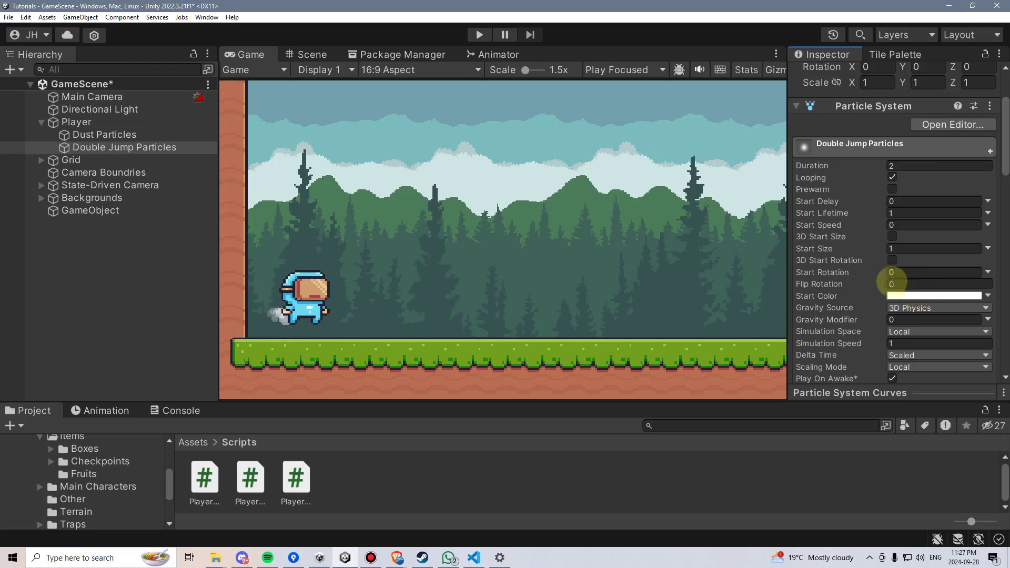
pyautogui.click(988, 250)
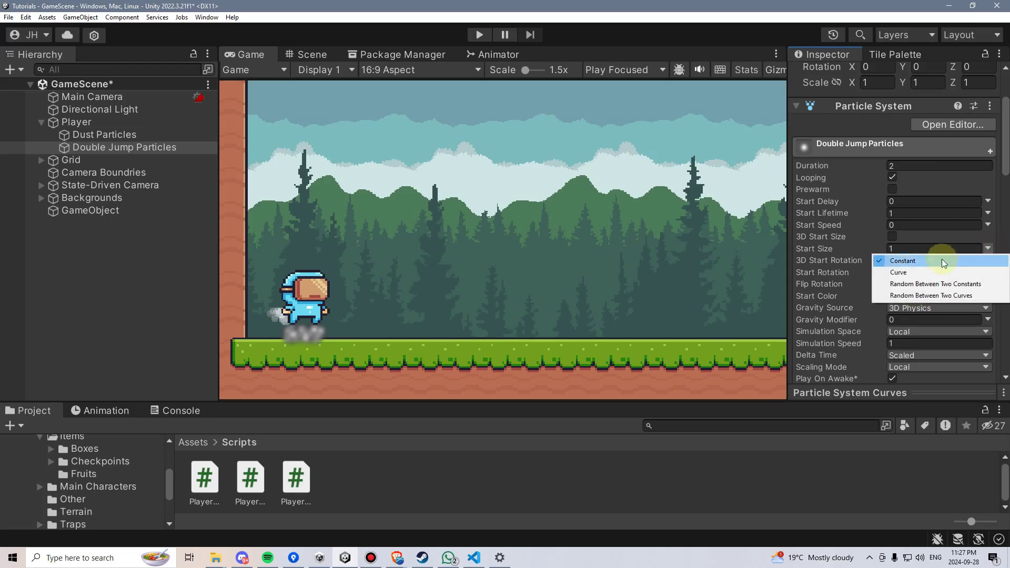
pyautogui.click(939, 284)
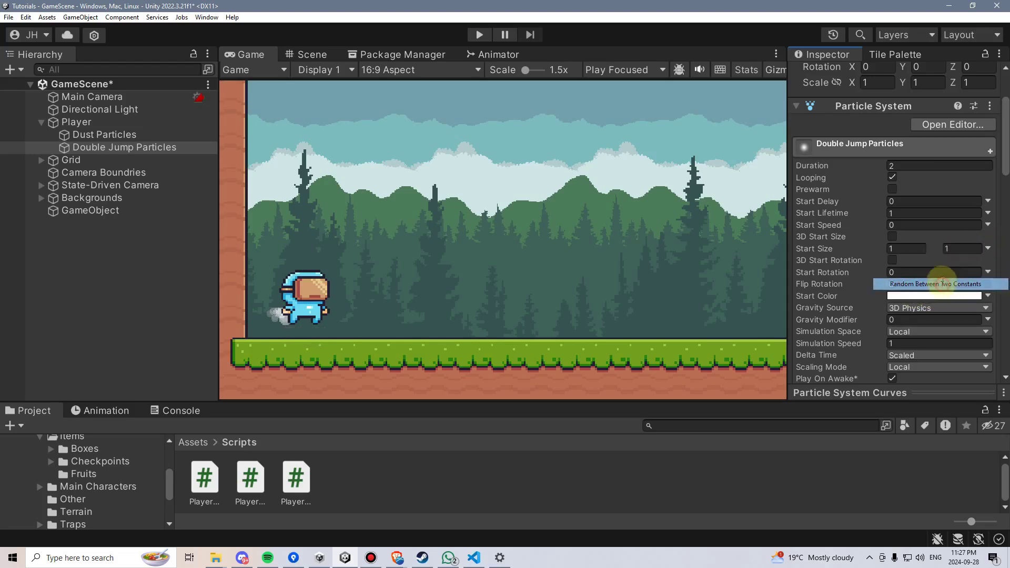
pyautogui.write('2')
pyautogui.click(961, 249)
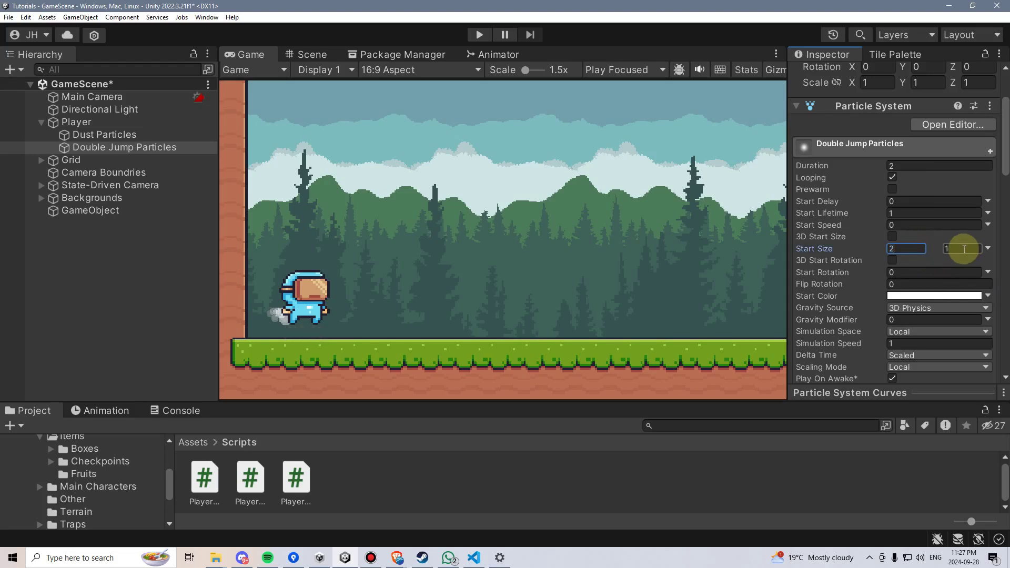
pyautogui.write('2.5')
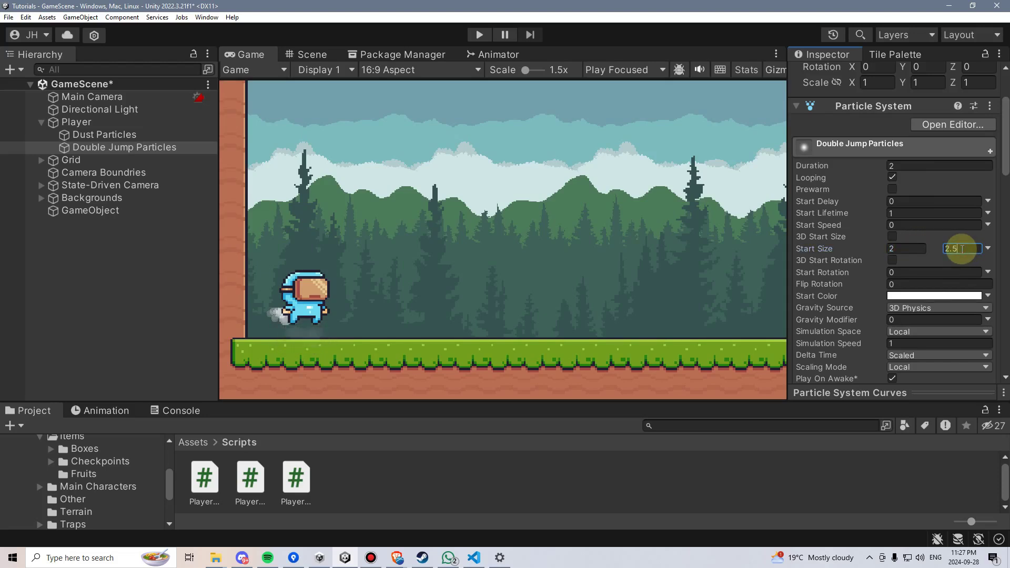
pyautogui.click(891, 247)
pyautogui.write('1')
pyautogui.press('Tab')
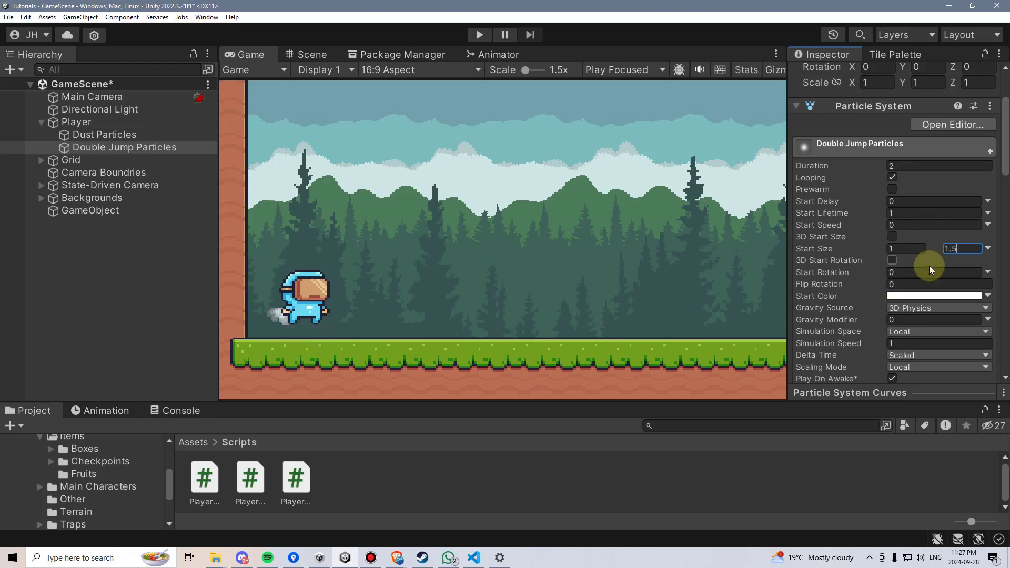
pyautogui.click(987, 212)
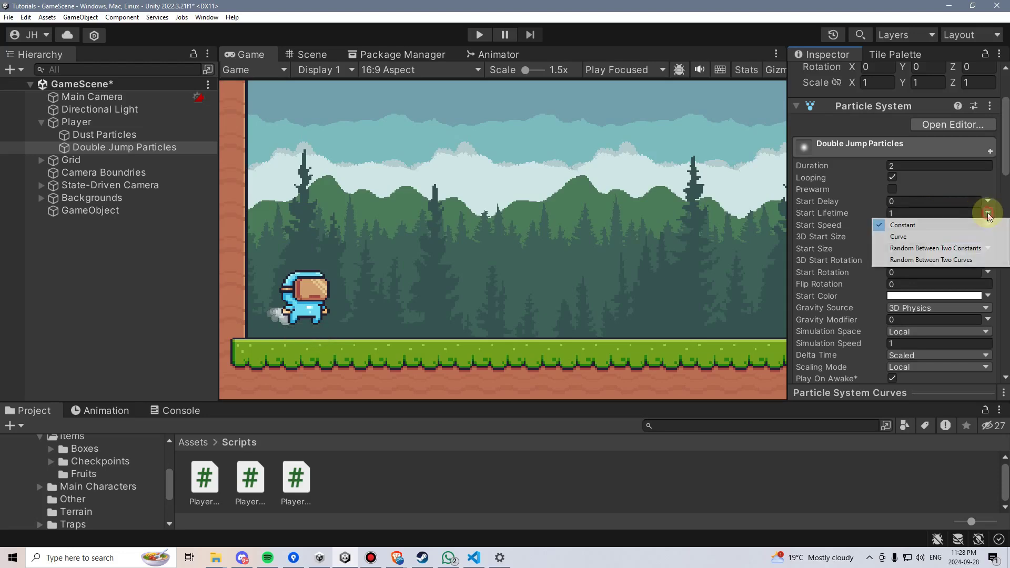
# - Give Double Jump Particles a random 0.25–0.5 Start Lifetime and a maximum Start Size of 3
pyautogui.click(971, 248)
pyautogui.click(902, 212)
pyautogui.write('0.25')
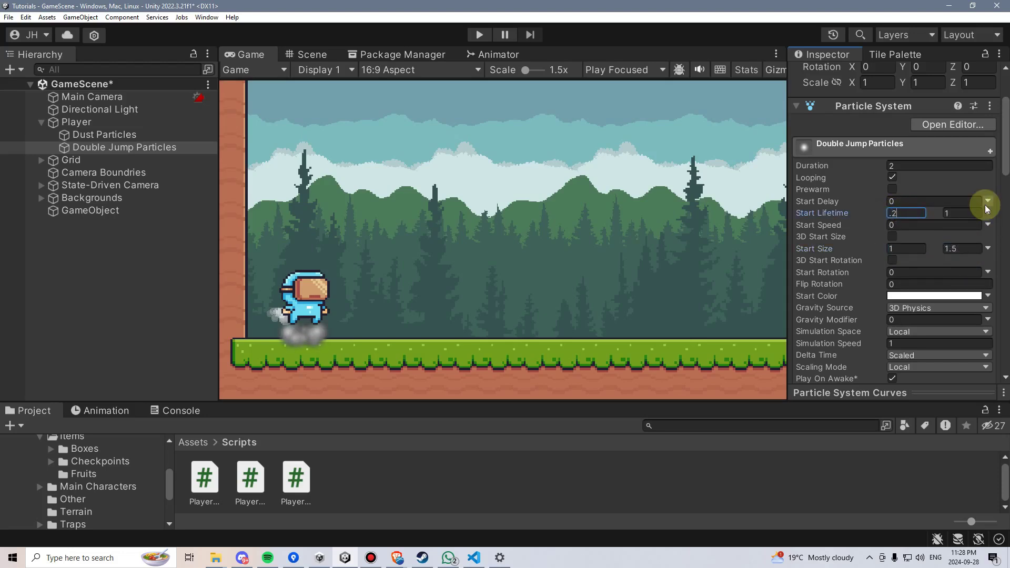
pyautogui.press('Tab')
pyautogui.write('.5')
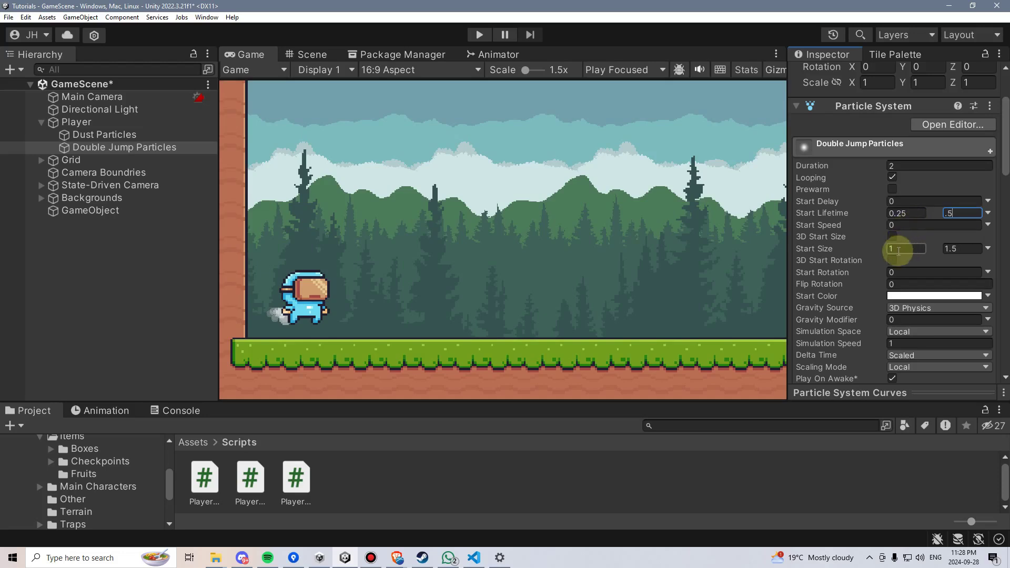
pyautogui.click(961, 248)
pyautogui.write('3')
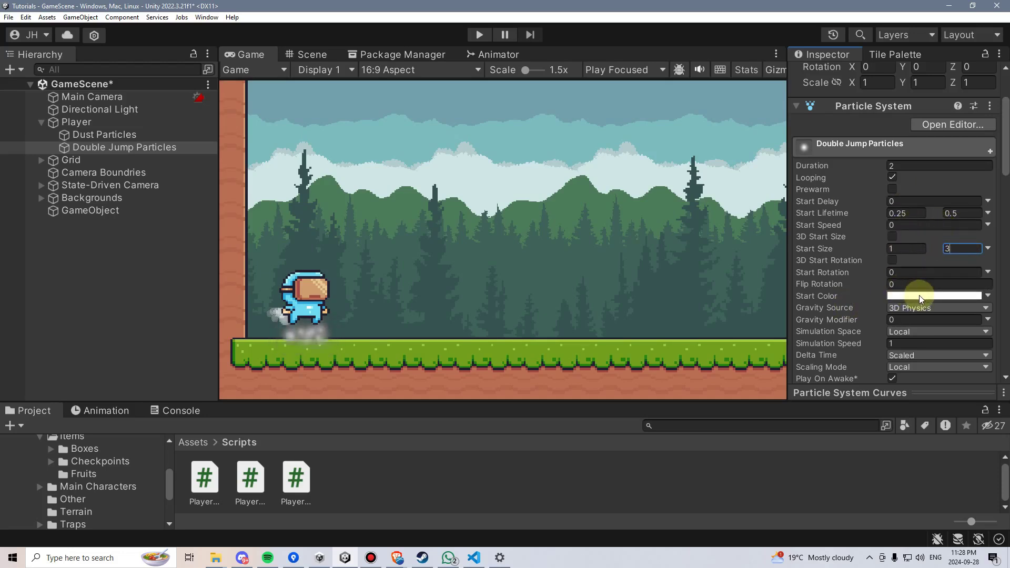
# - Lower the Start Color alpha so the particles are mostly transparent
pyautogui.click(919, 295)
pyautogui.moveTo(911, 497); pyautogui.dragTo(878, 494)
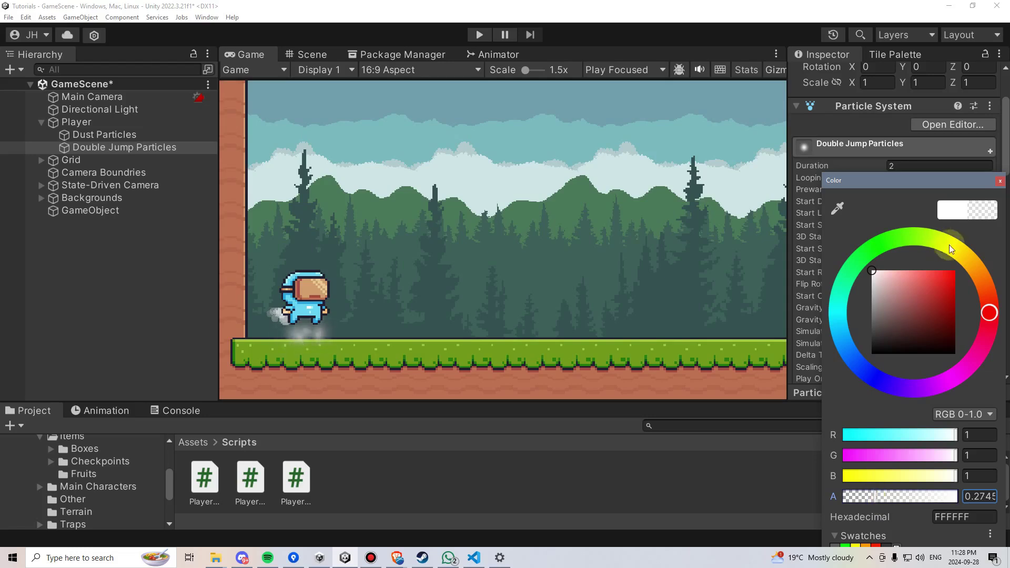
pyautogui.click(1000, 182)
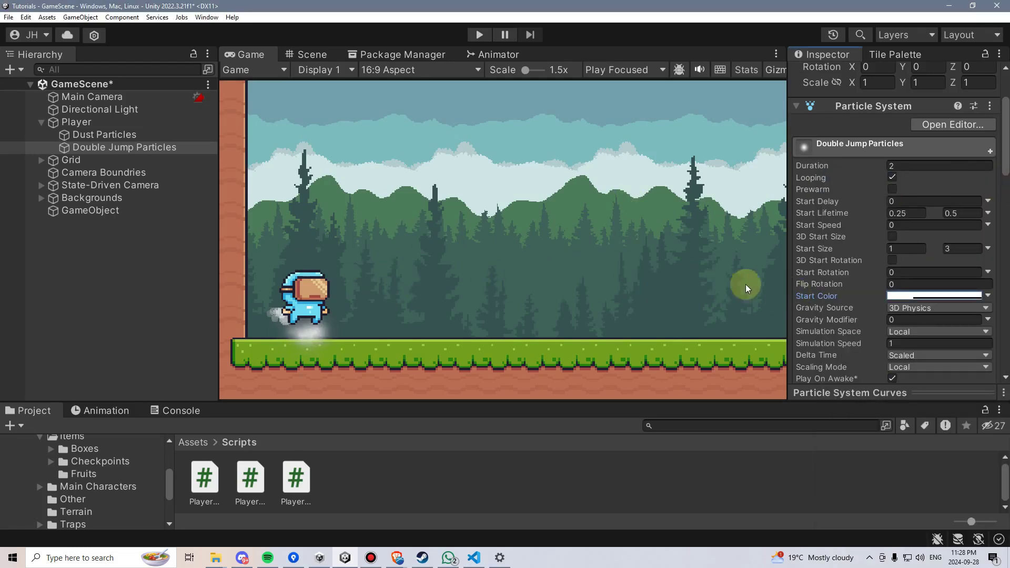
# - Set the particles' Simulation Space to World
pyautogui.scroll(-2, 857, 265)
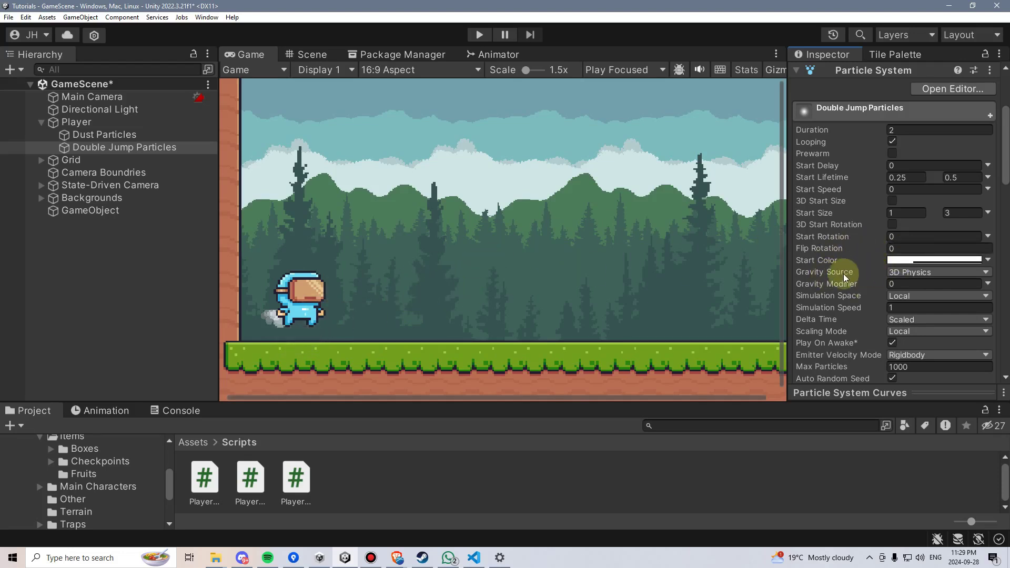
pyautogui.scroll(-10, 843, 282)
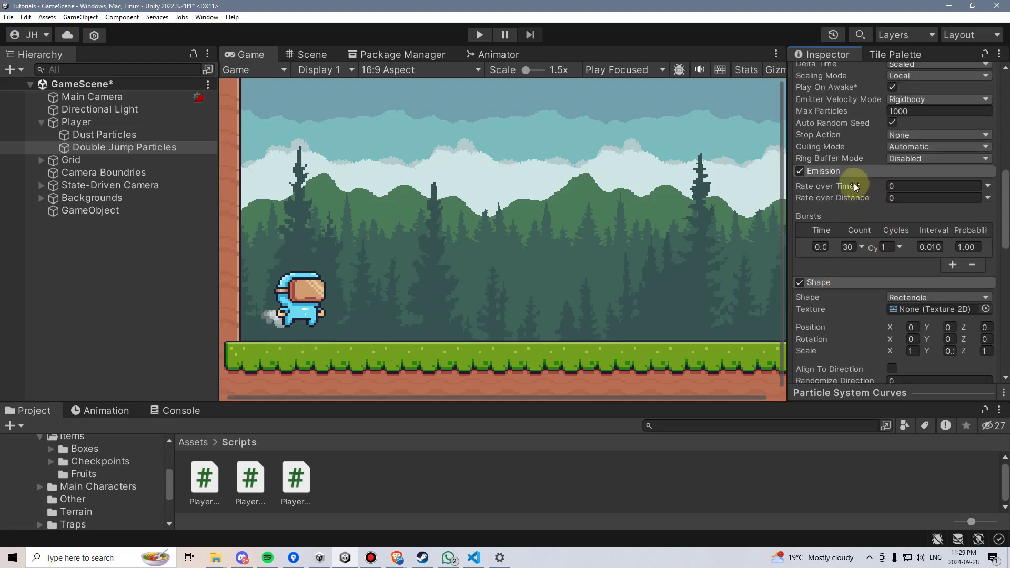
pyautogui.scroll(5, 846, 180)
pyautogui.scroll(2, 849, 232)
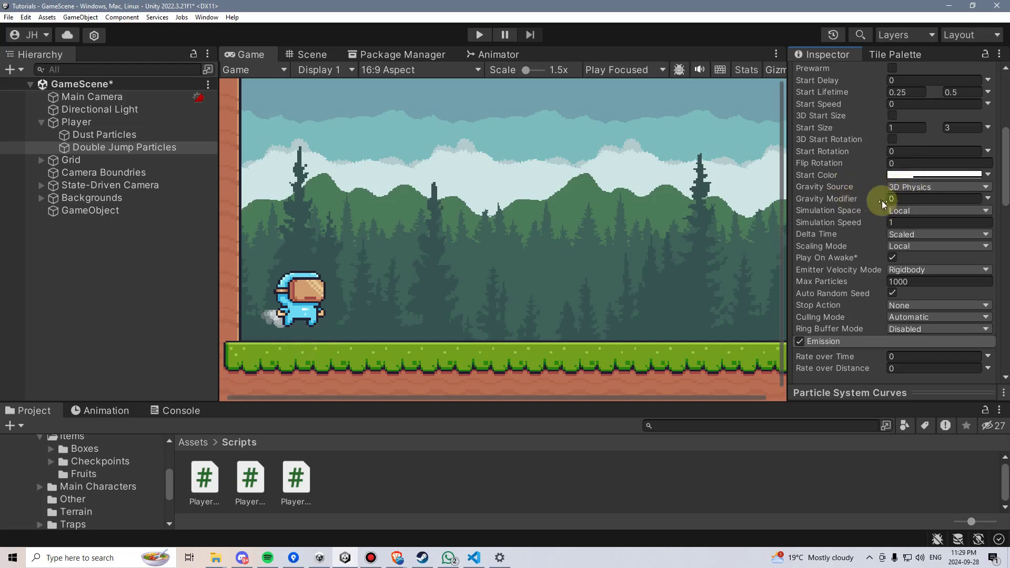
pyautogui.click(909, 211)
pyautogui.click(915, 235)
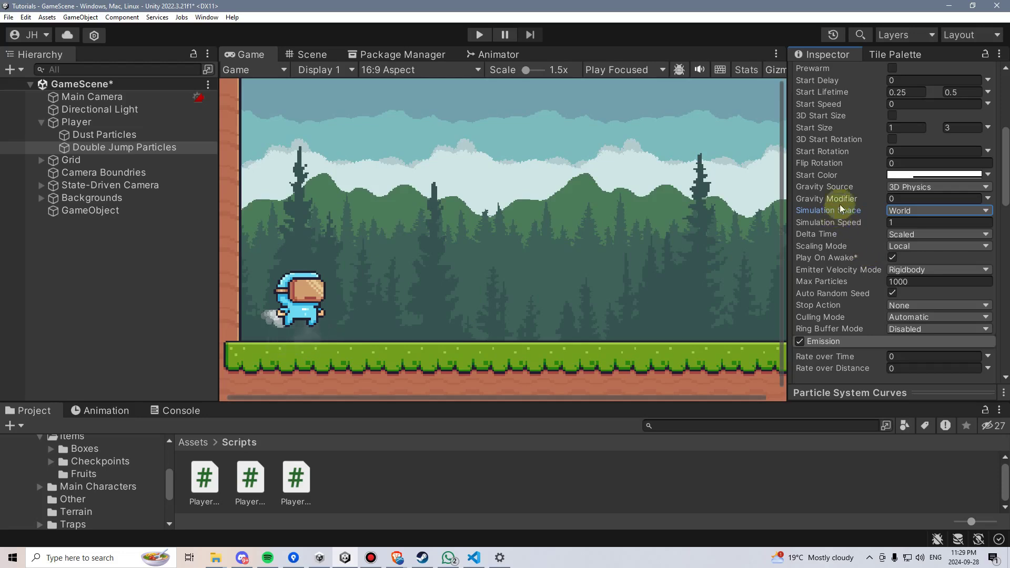
# - Turn off Play On Awake and Looping, then select the Player object
pyautogui.click(892, 257)
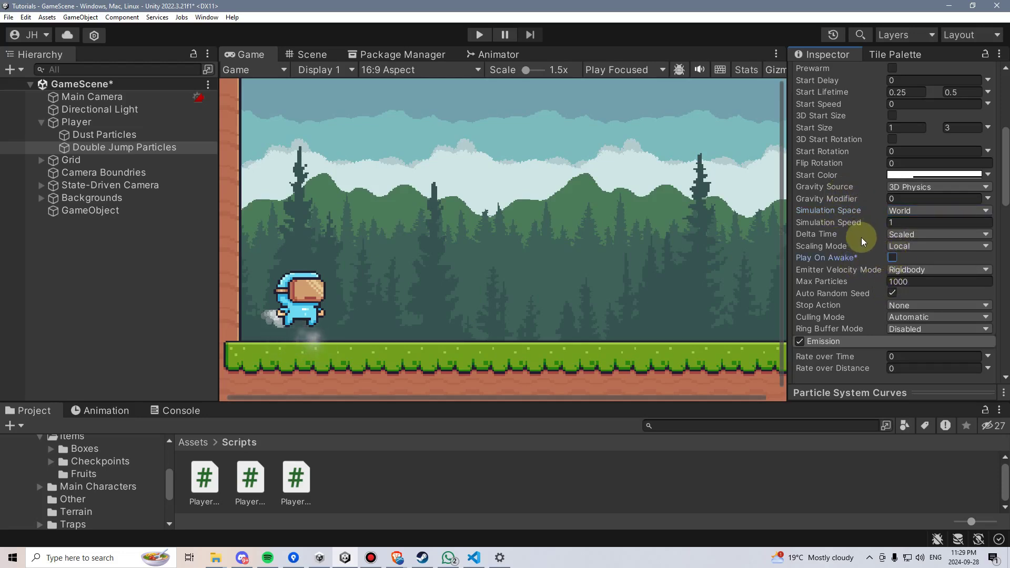
pyautogui.scroll(2, 864, 245)
pyautogui.scroll(6, 864, 249)
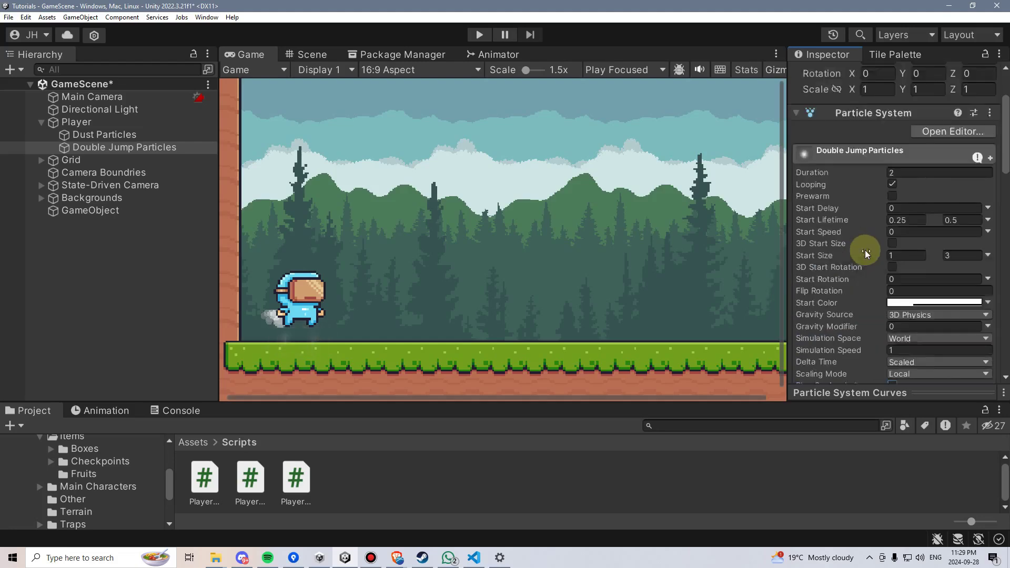
pyautogui.click(892, 226)
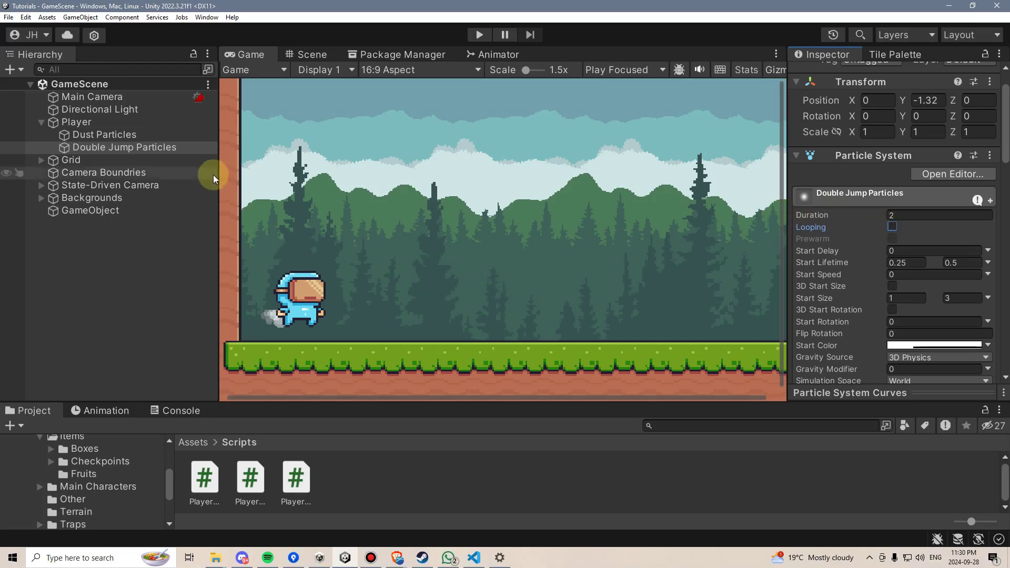
pyautogui.click(130, 119)
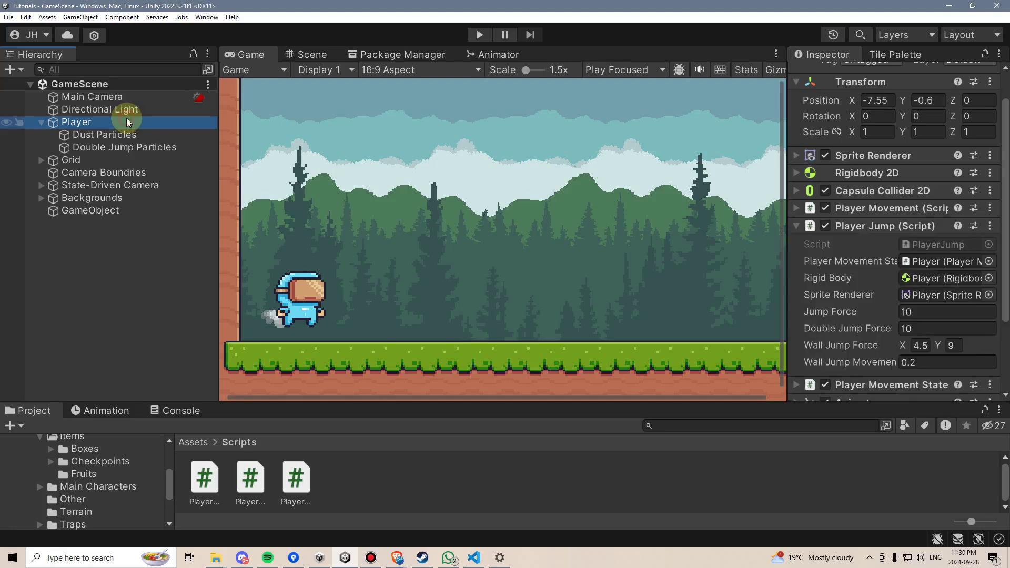
# - Add '[SerializeField] private ParticleSystem doubleJumpParticles;' below the spriteRenderer field in PlayerJump
pyautogui.doubleClick(922, 244)
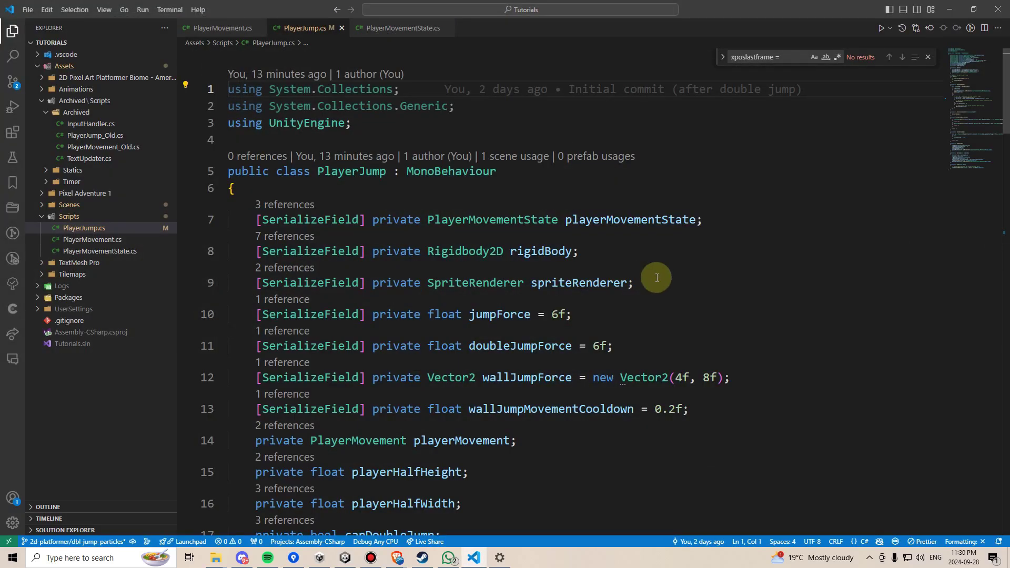
pyautogui.click(678, 282)
pyautogui.press('Return')
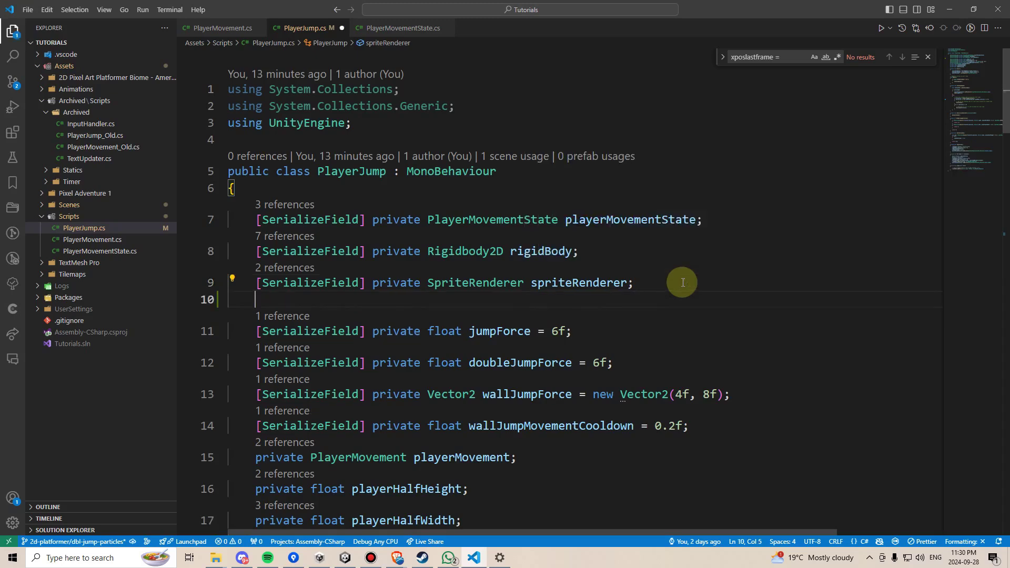
pyautogui.write('[ser')
pyautogui.press('Tab')
pyautogui.write('] private P')
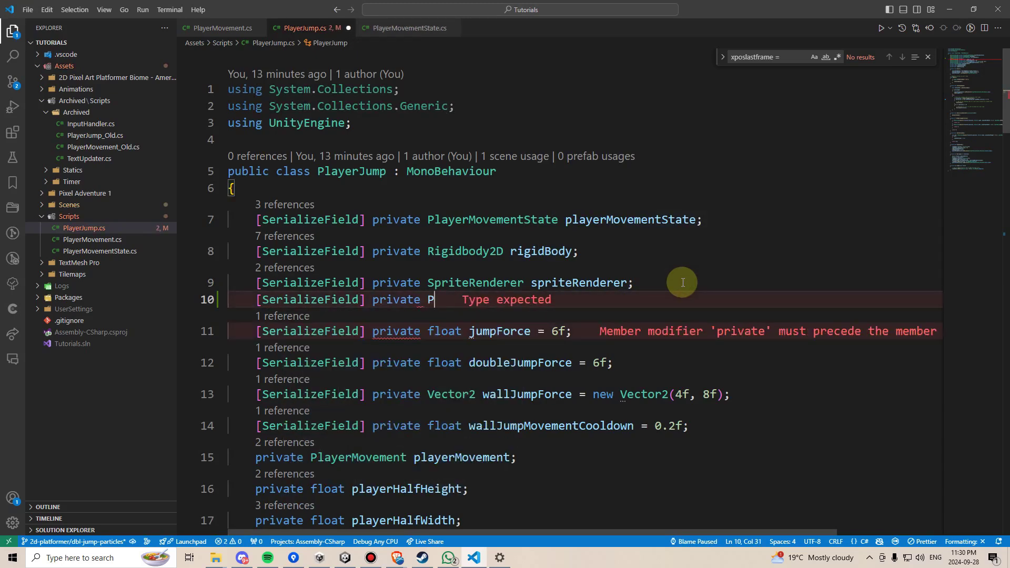
pyautogui.write('articlesys')
pyautogui.press('Tab')
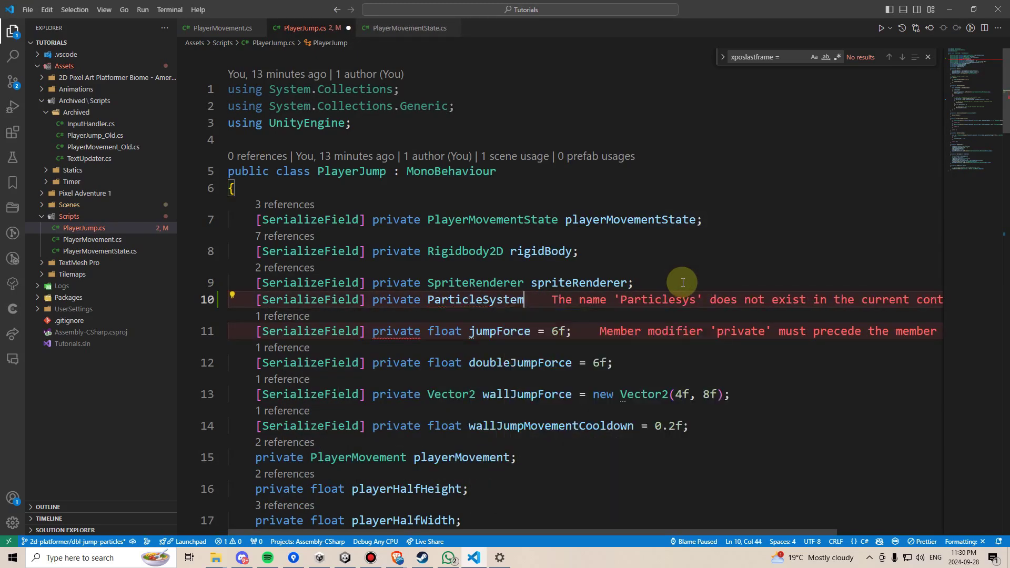
pyautogui.write('doubleJ')
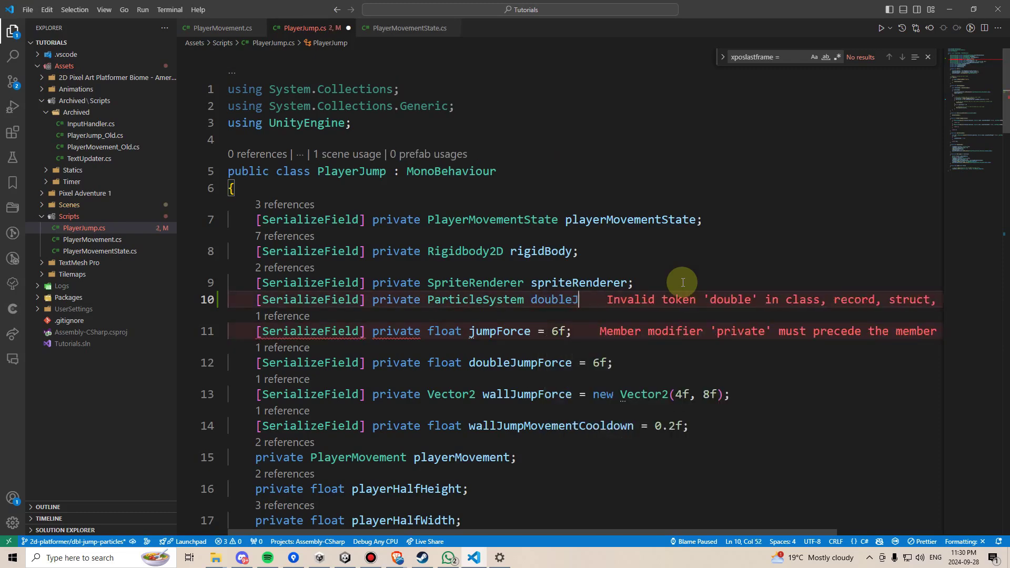
pyautogui.write('umpParticles;')
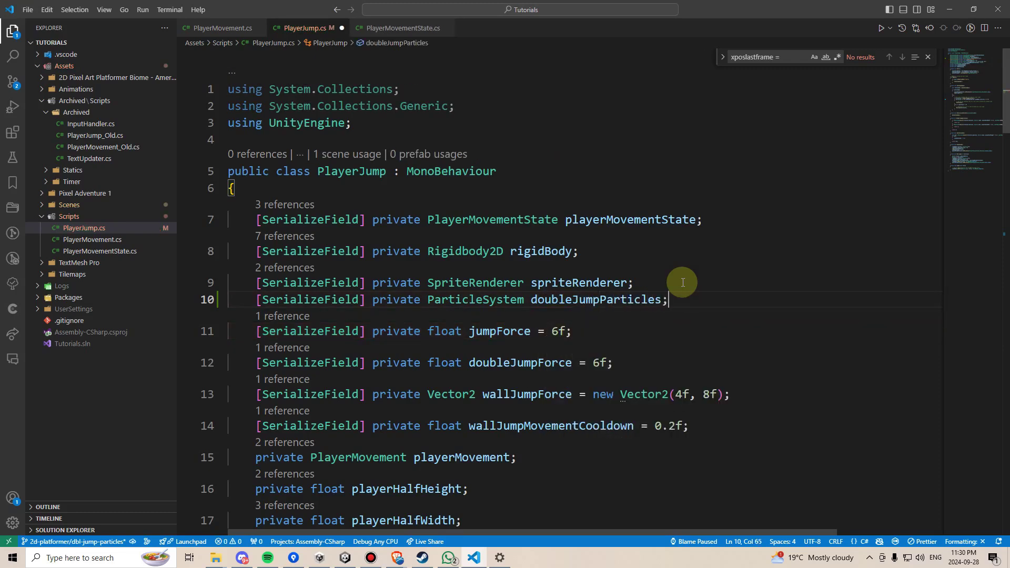
pyautogui.moveTo(969, 91); pyautogui.dragTo(969, 104)
# - Add 'doubleJumpParticles.Play();' inside DoubleJump() and minimize VS Code
pyautogui.click(386, 351)
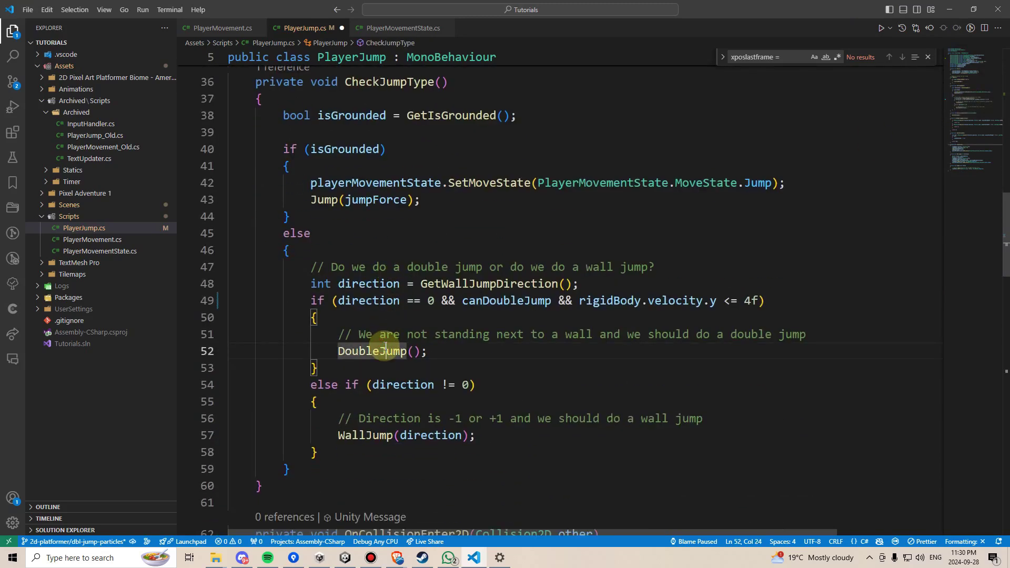
pyautogui.press('F12')
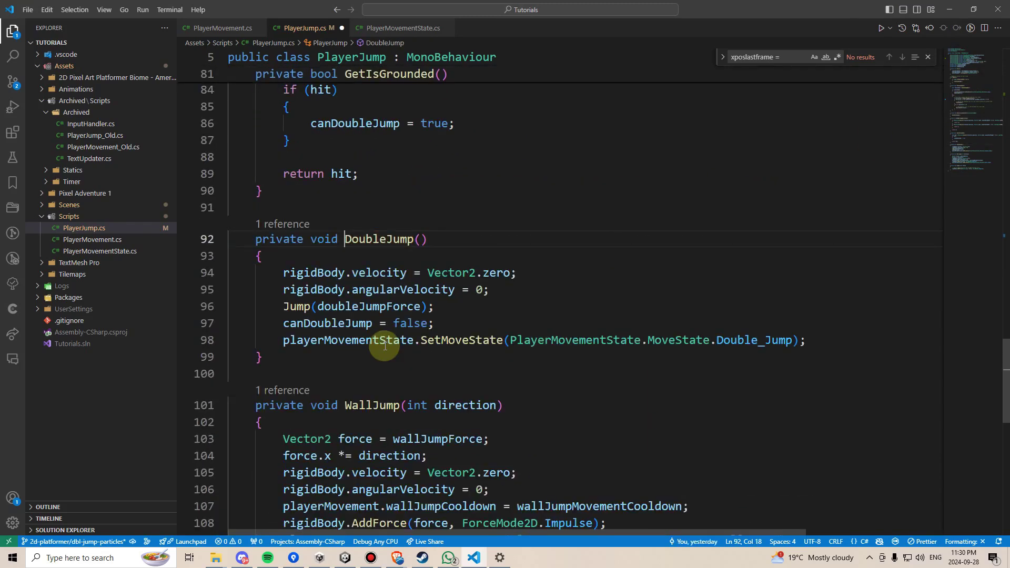
pyautogui.click(838, 330)
pyautogui.press('Return')
pyautogui.write('doubleju')
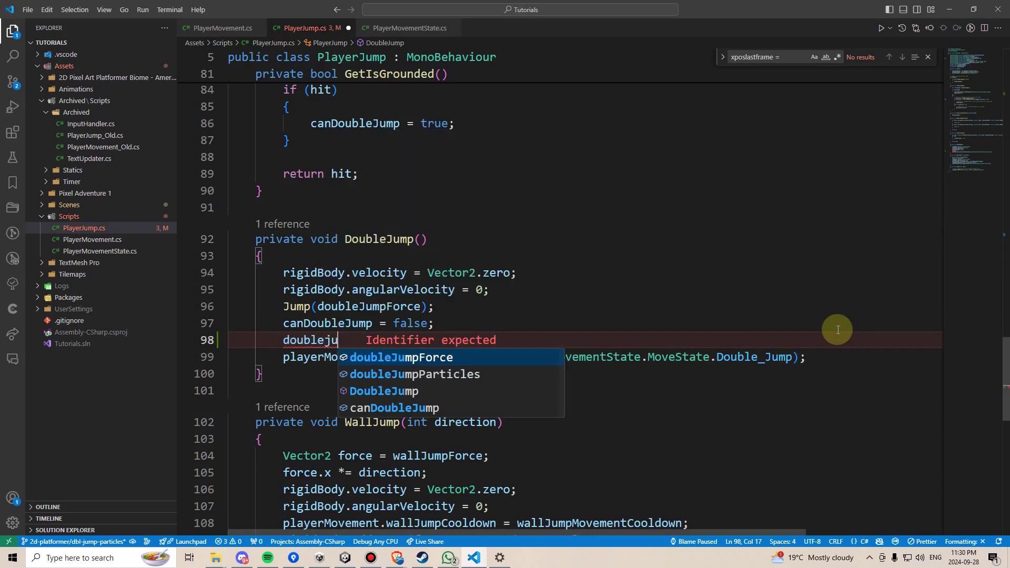
pyautogui.press('Down')
pyautogui.press('Tab')
pyautogui.write('.Pla')
pyautogui.press('Tab')
pyautogui.write('();')
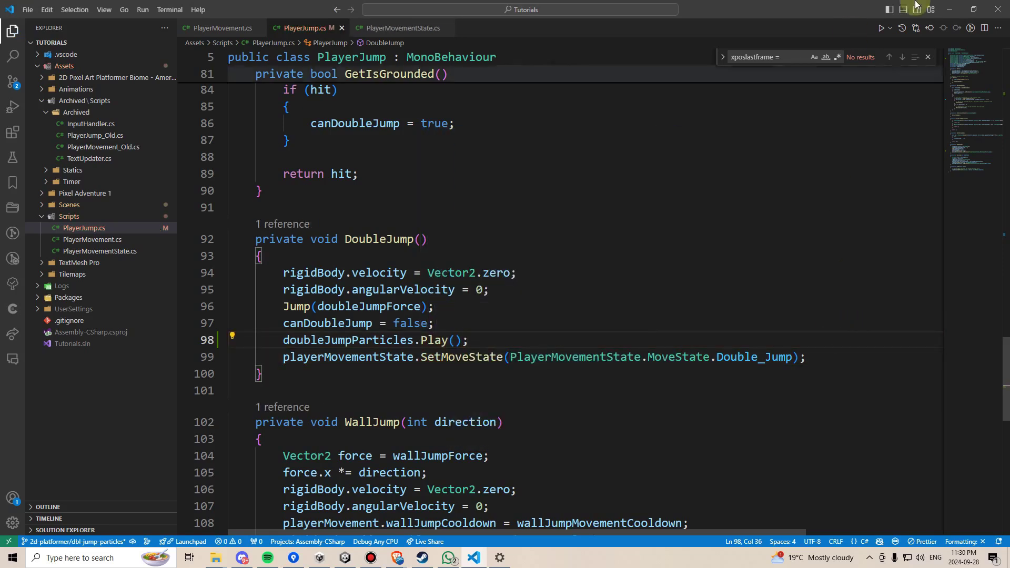
pyautogui.click(949, 10)
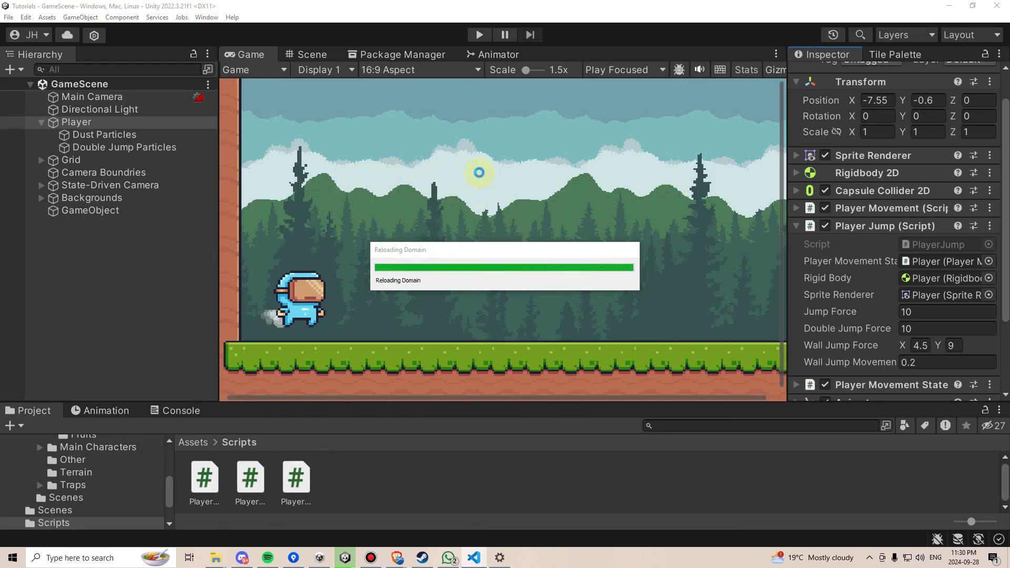
# - Play-test, stop, and drag Double Jump Particles into Player Jump's particle field
pyautogui.press('Right')
pyautogui.press('space')
pyautogui.press('space')
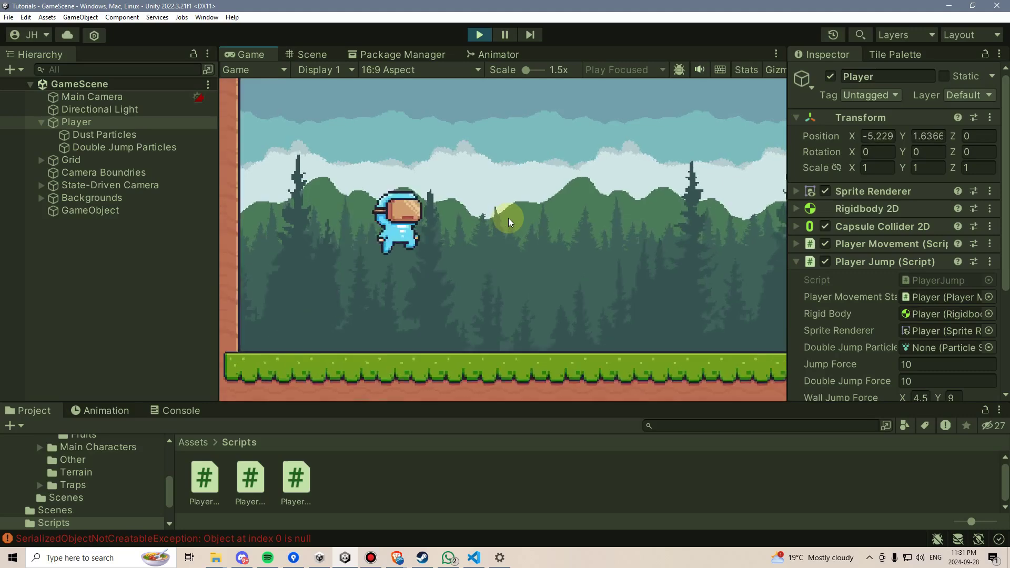
pyautogui.click(479, 34)
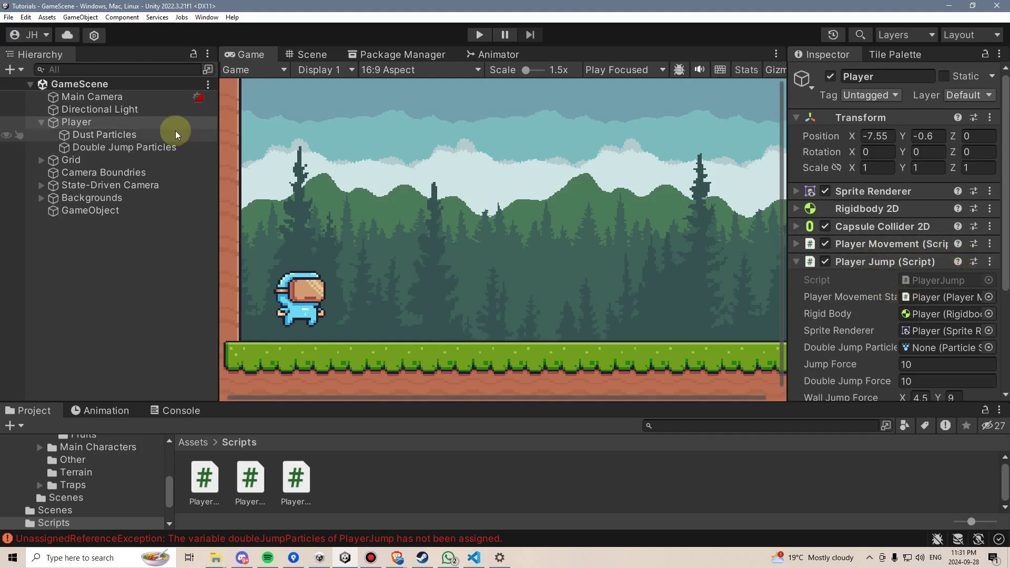
pyautogui.moveTo(110, 142); pyautogui.dragTo(960, 341)
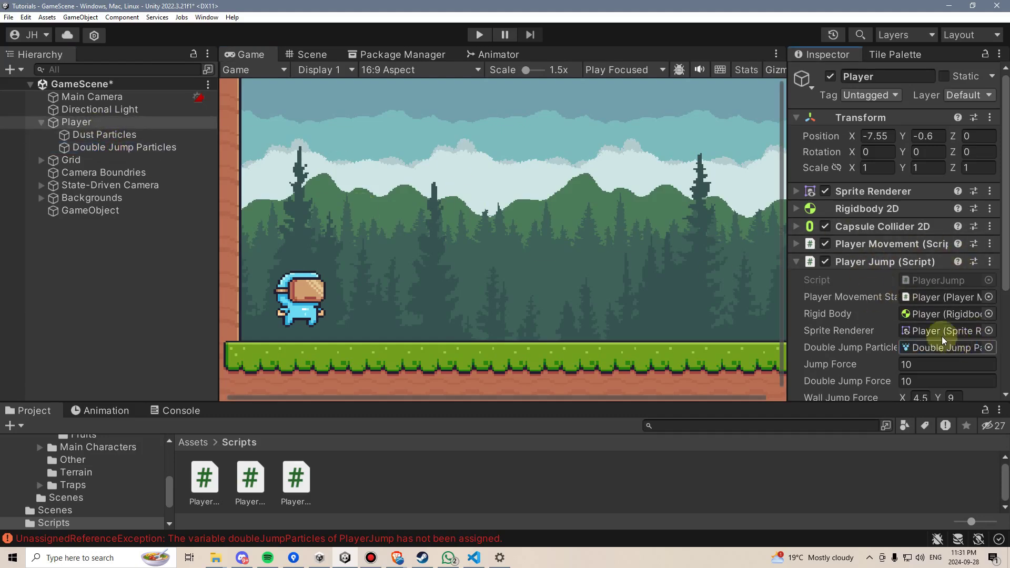
# - Play again, running left and right and double-jumping to check the particles appear
pyautogui.click(479, 34)
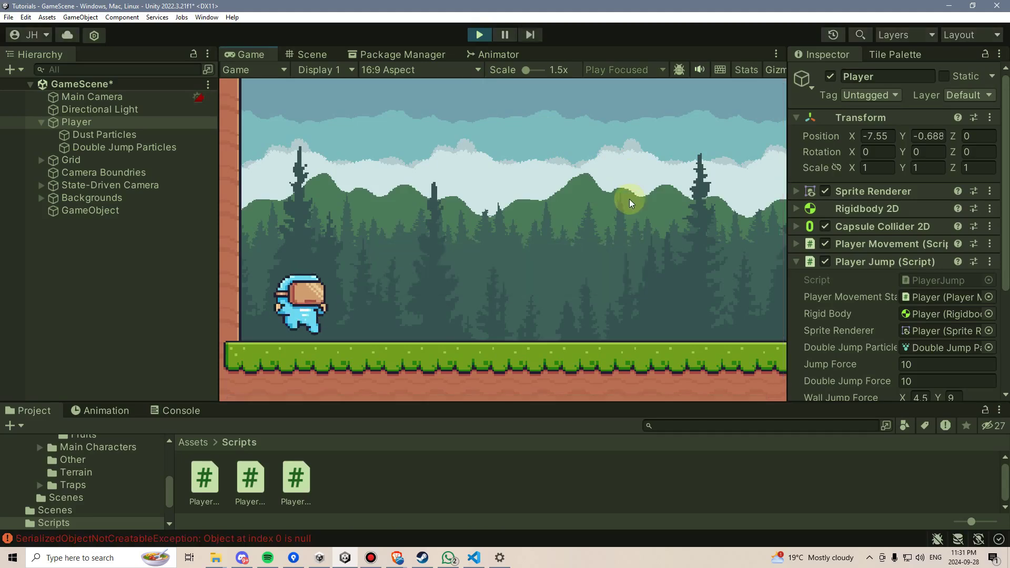
pyautogui.press('d')
pyautogui.press('space')
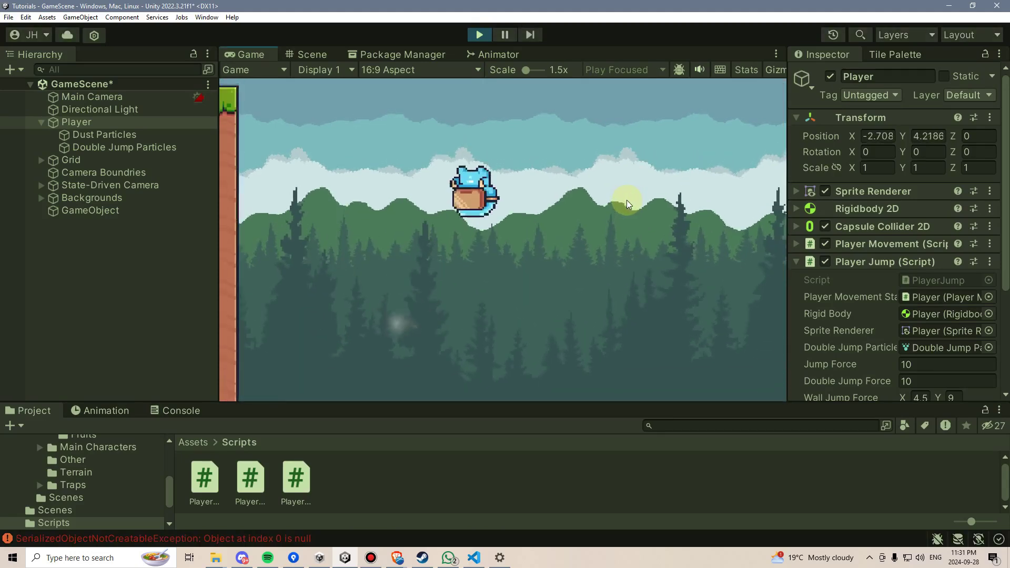
pyautogui.press('a')
pyautogui.press('space')
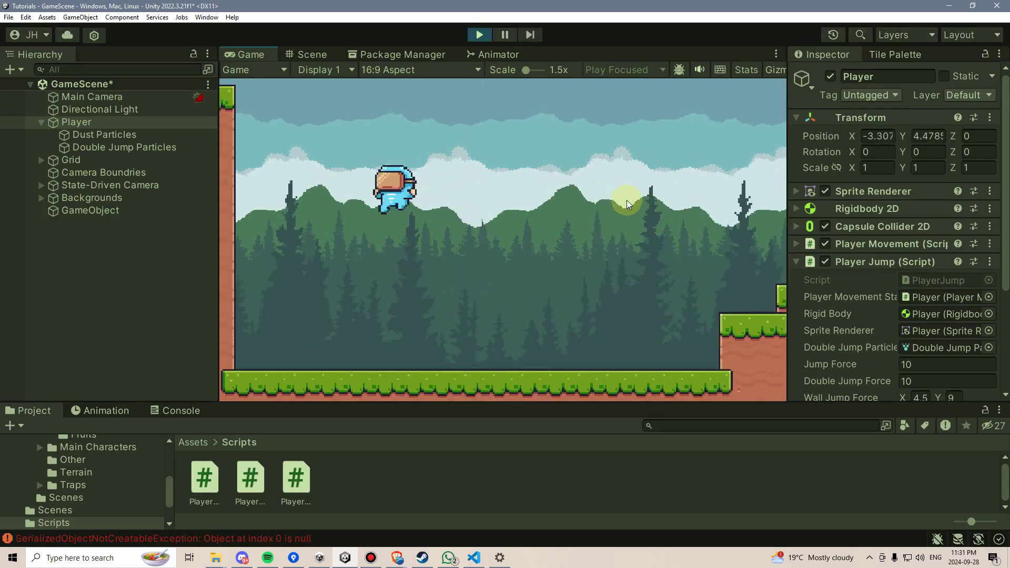
pyautogui.press('d')
pyautogui.press('space')
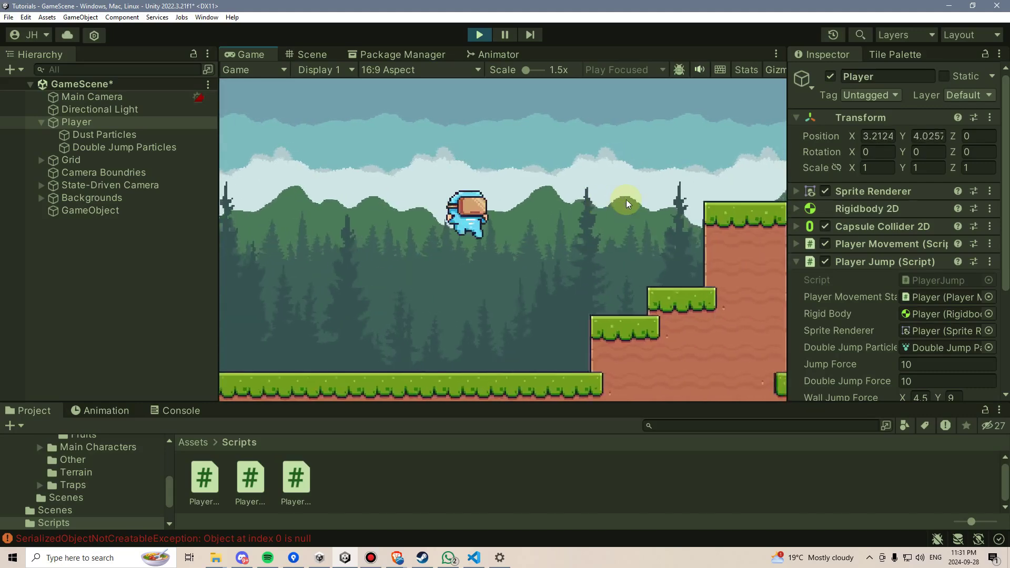
pyautogui.press('d')
pyautogui.press('space')
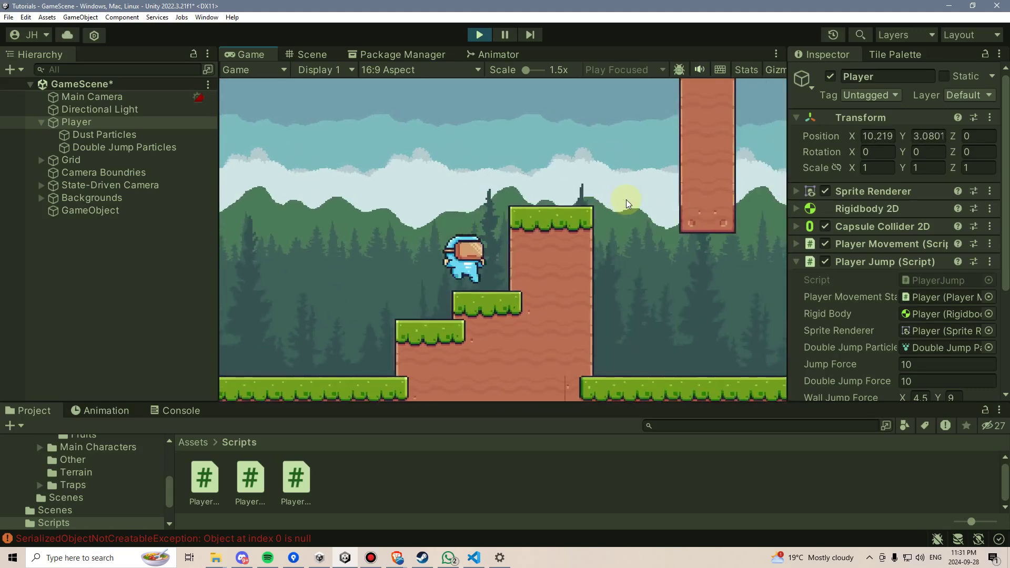
pyautogui.press('d')
pyautogui.press('space')
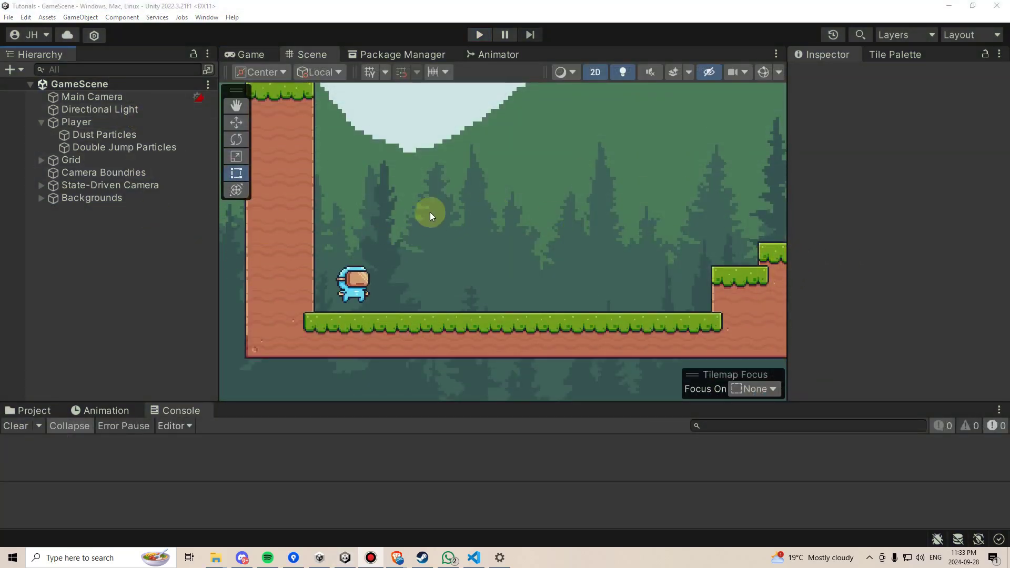
# - Create an empty child of Main Camera named 'Dust Particles'
pyautogui.moveTo(430, 212); pyautogui.dragTo(417, 239, button='middle')
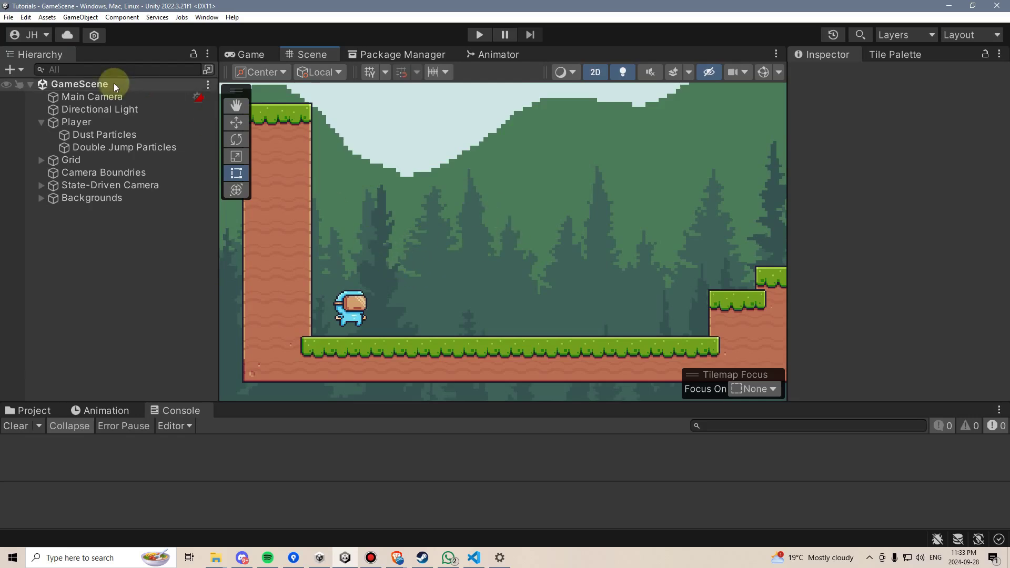
pyautogui.click(102, 97)
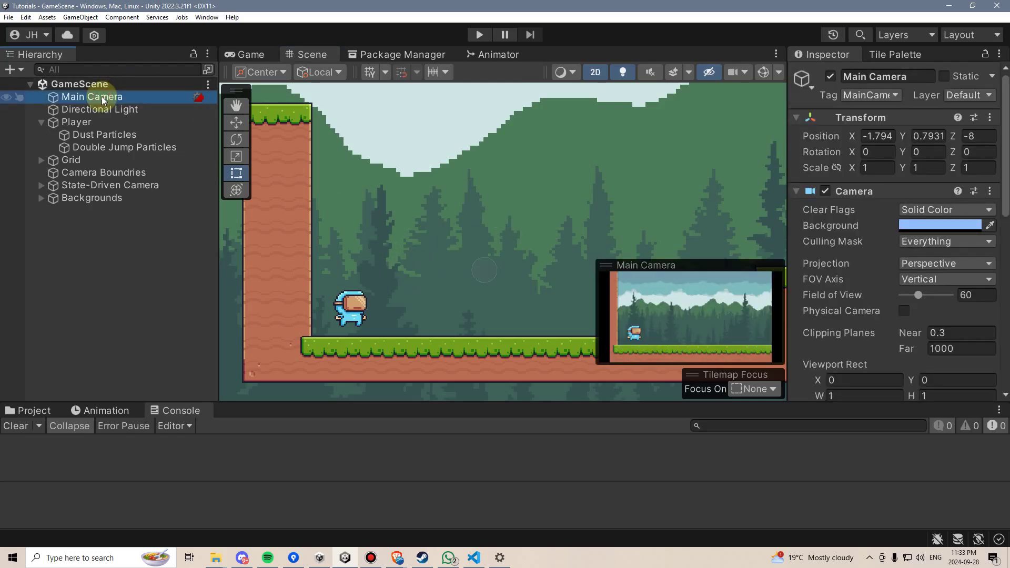
pyautogui.rightClick(103, 99)
pyautogui.click(194, 252)
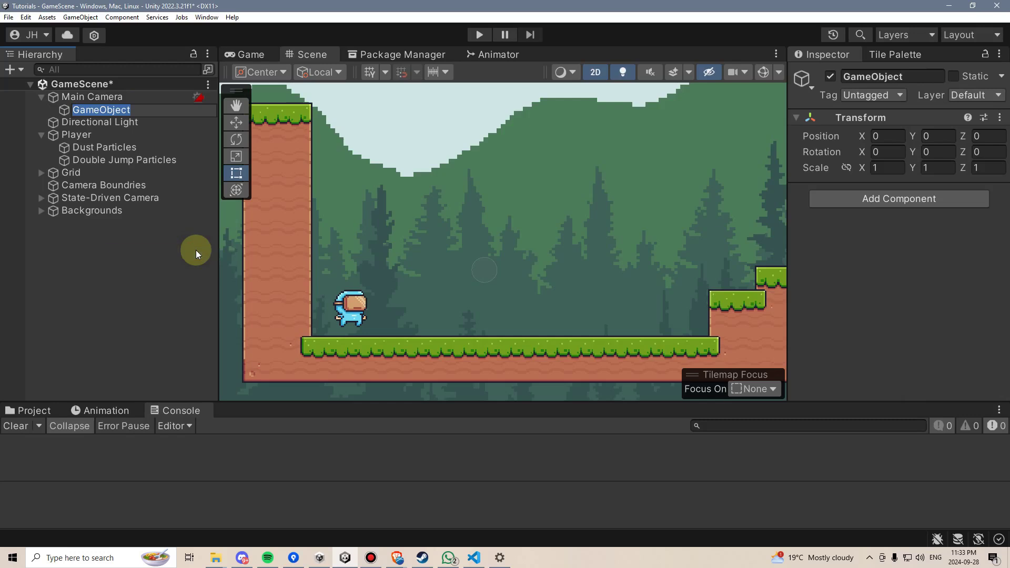
pyautogui.write('Dust Particles')
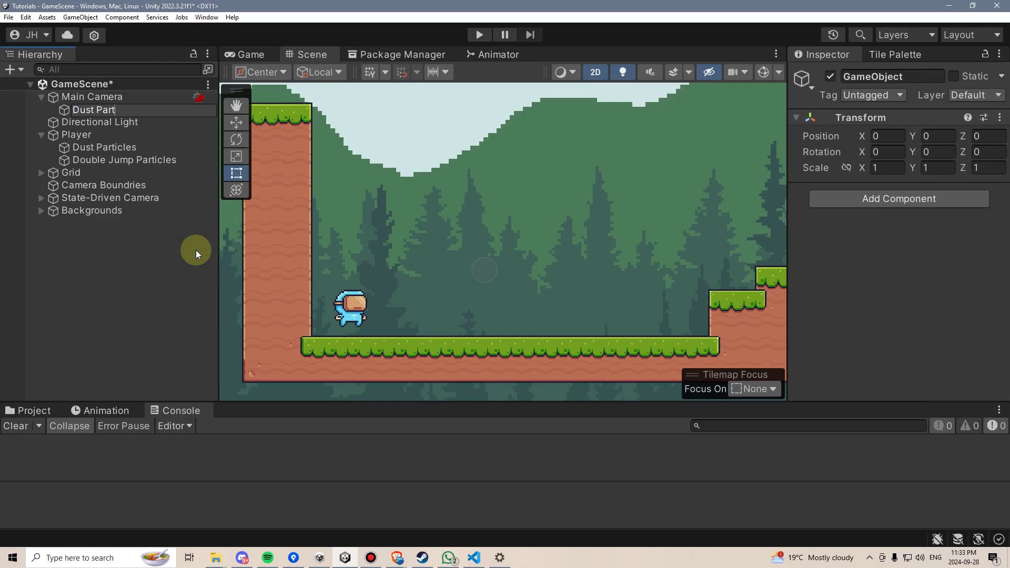
pyautogui.press('Return')
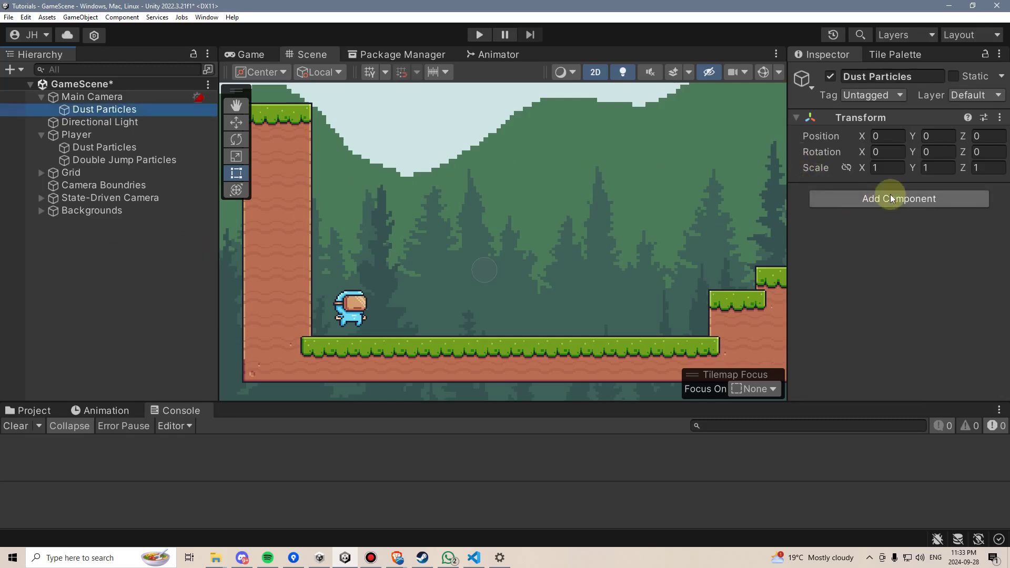
# - Add a Particle System to Dust Particles and open the Renderer's Material picker
pyautogui.click(890, 198)
pyautogui.click(889, 253)
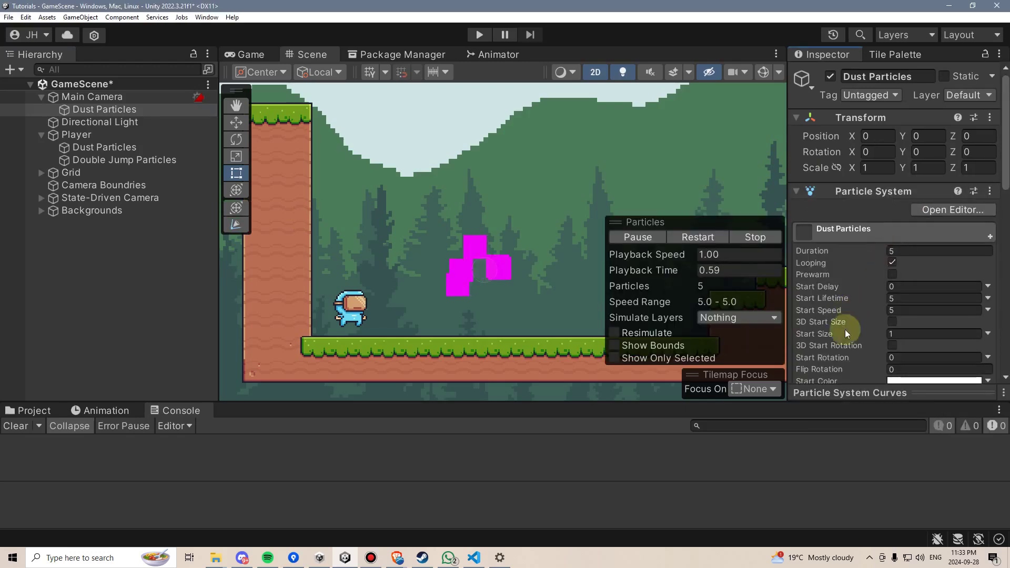
pyautogui.scroll(-15, 865, 347)
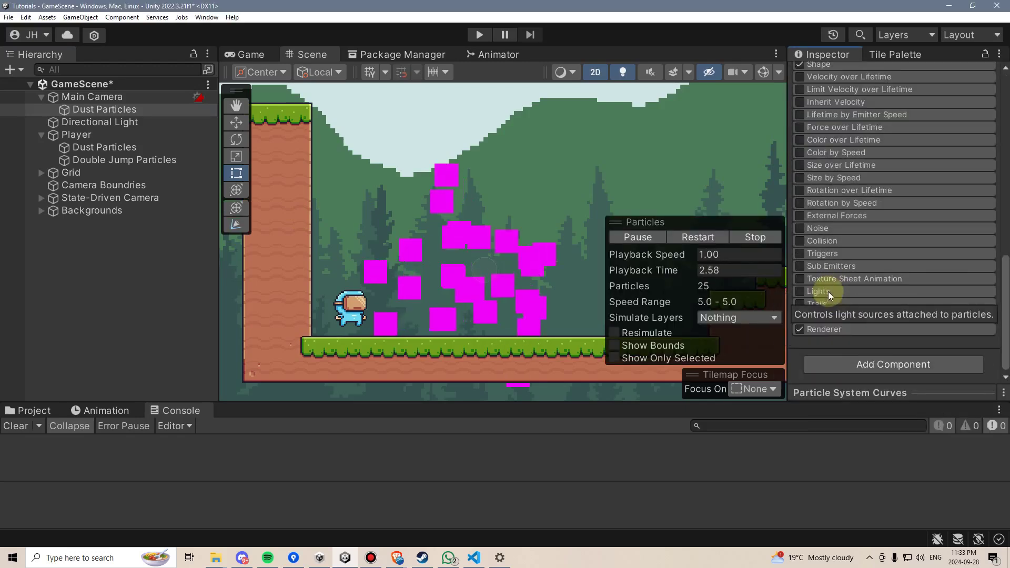
pyautogui.click(842, 329)
pyautogui.scroll(-3, 888, 235)
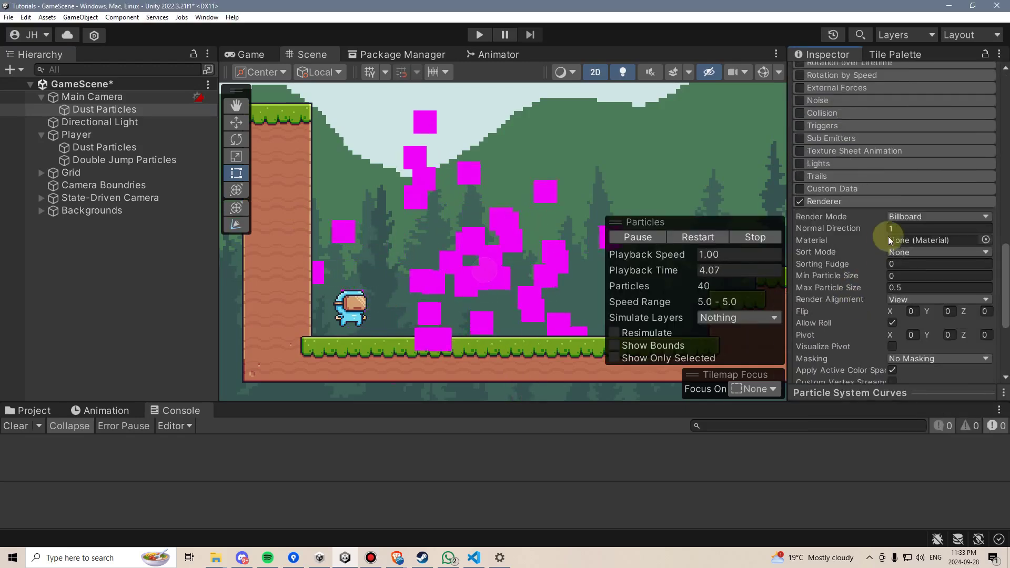
pyautogui.click(988, 241)
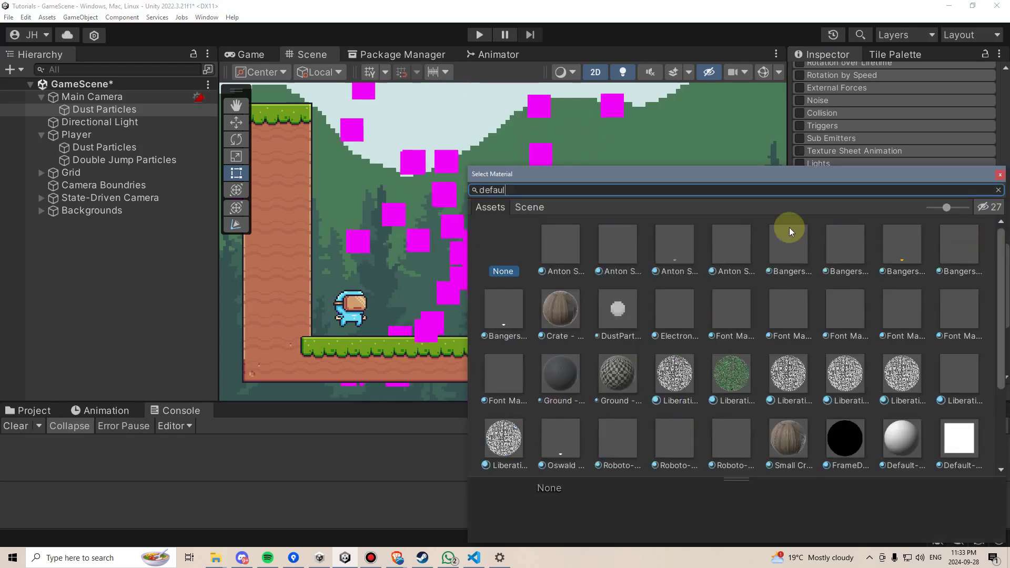
# - Search 'default' and assign the Default-Particle material to the dust
pyautogui.write('default')
pyautogui.click(706, 234)
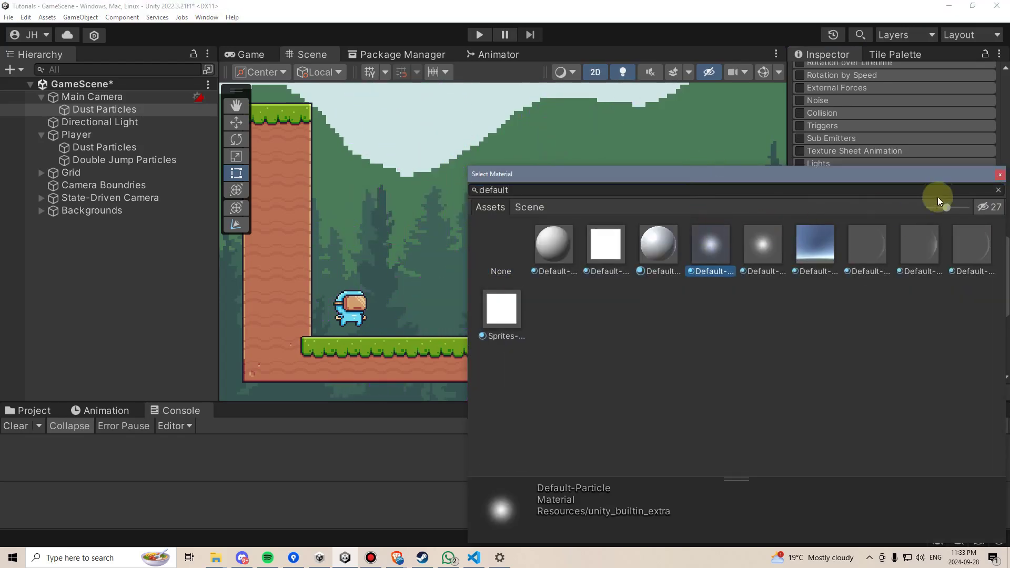
pyautogui.click(1000, 175)
# - Put the dust on the Game sorting layer and view it in the Game tab
pyautogui.scroll(-3, 879, 302)
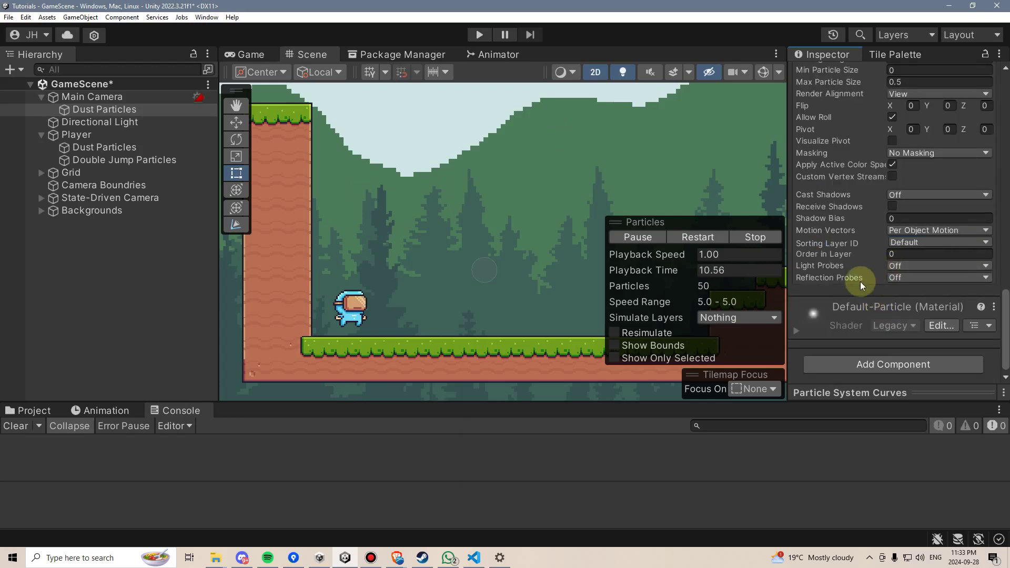
pyautogui.click(913, 241)
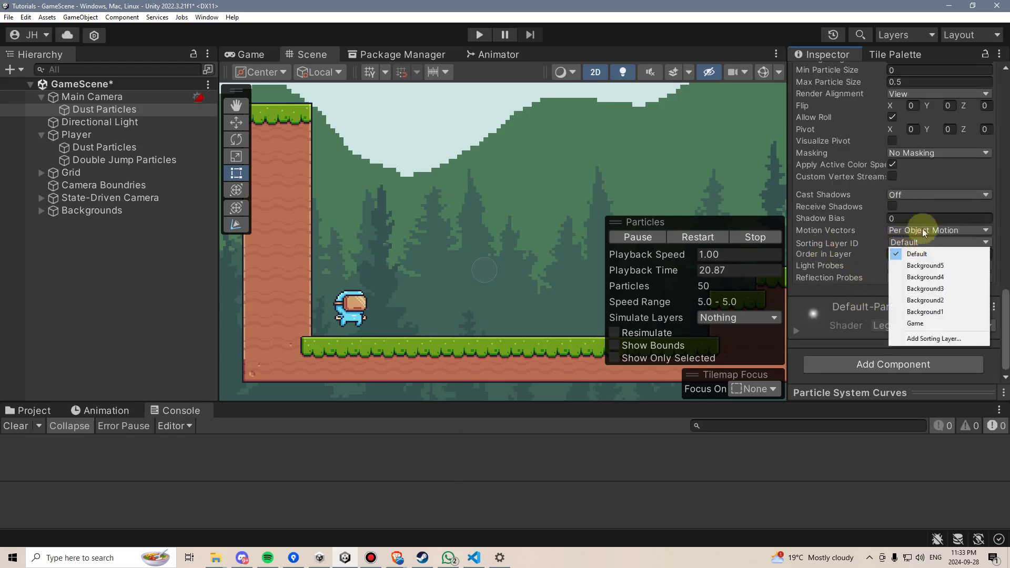
pyautogui.click(926, 323)
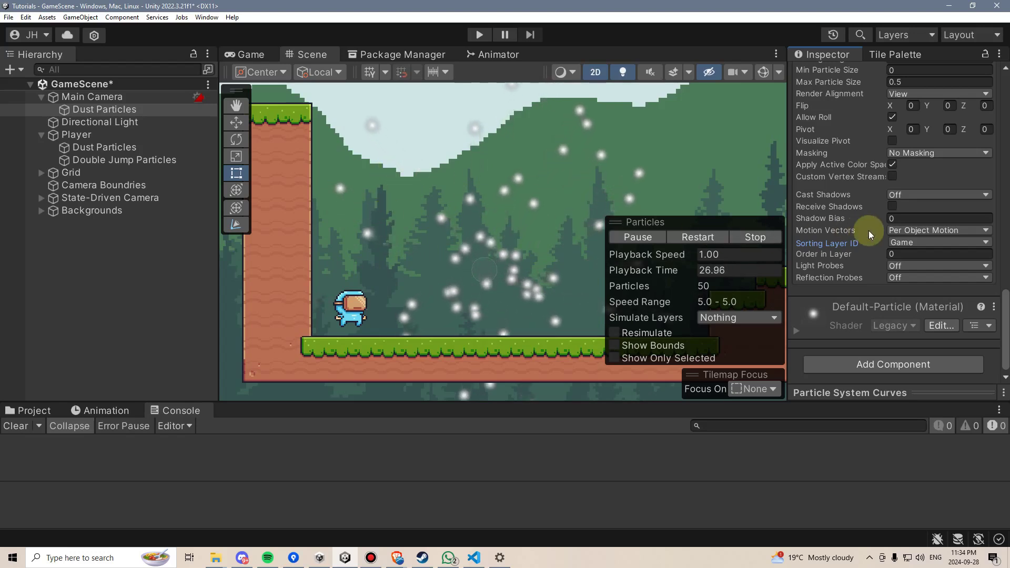
pyautogui.click(900, 254)
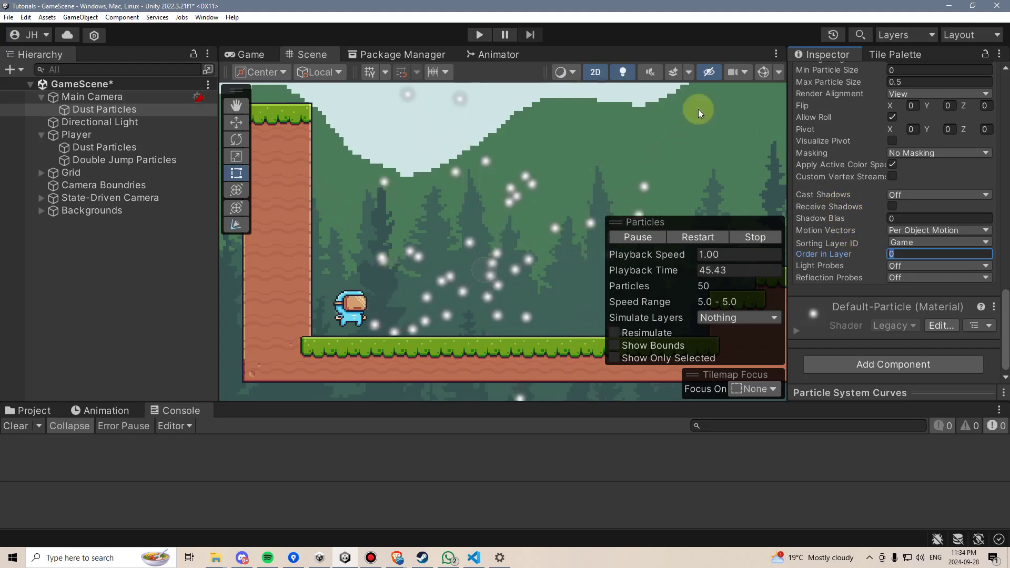
pyautogui.click(249, 54)
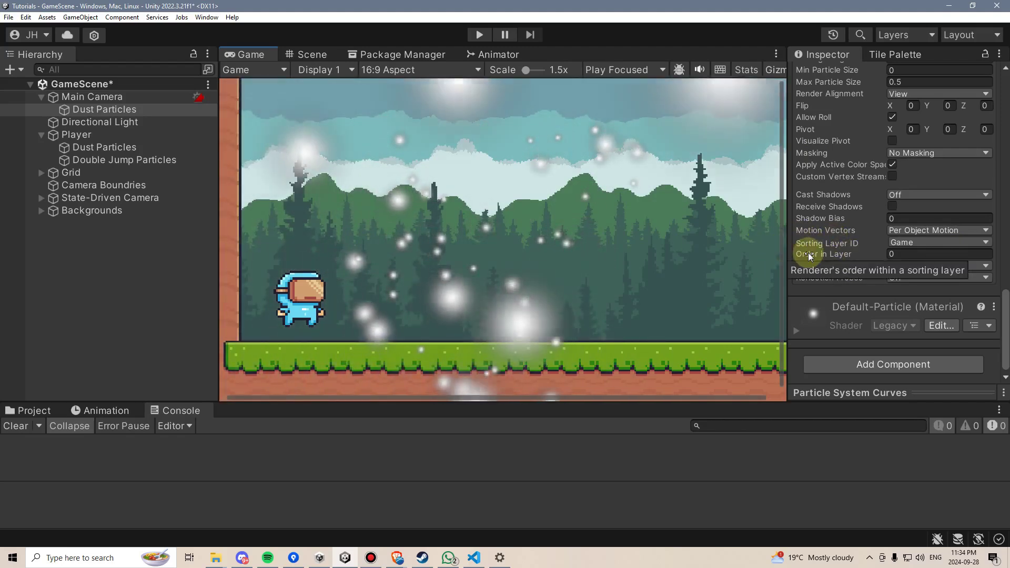
pyautogui.scroll(15, 808, 252)
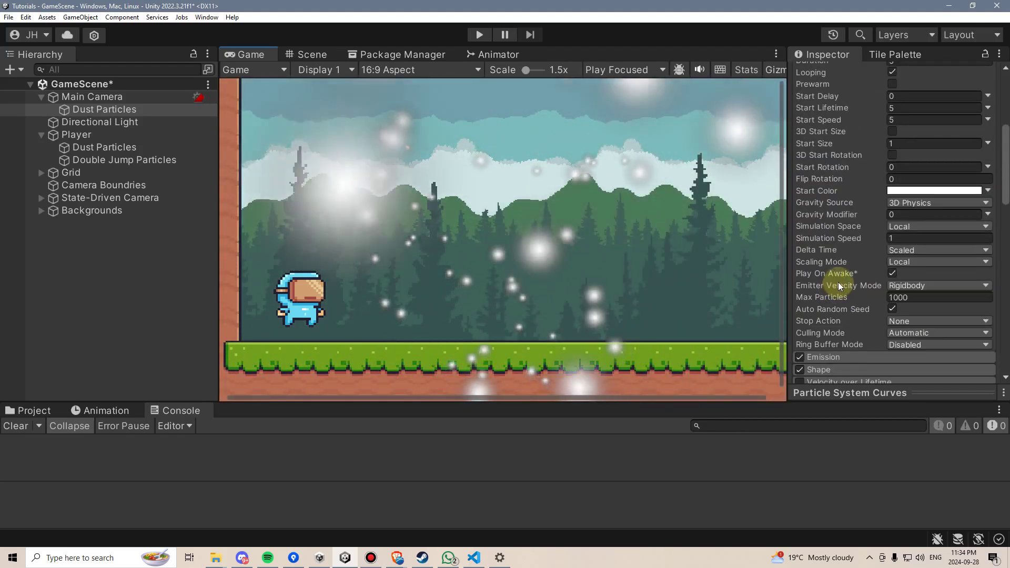
# - Expand the Shape module and turn the Scene view into an angled 3D view
pyautogui.scroll(-4, 838, 282)
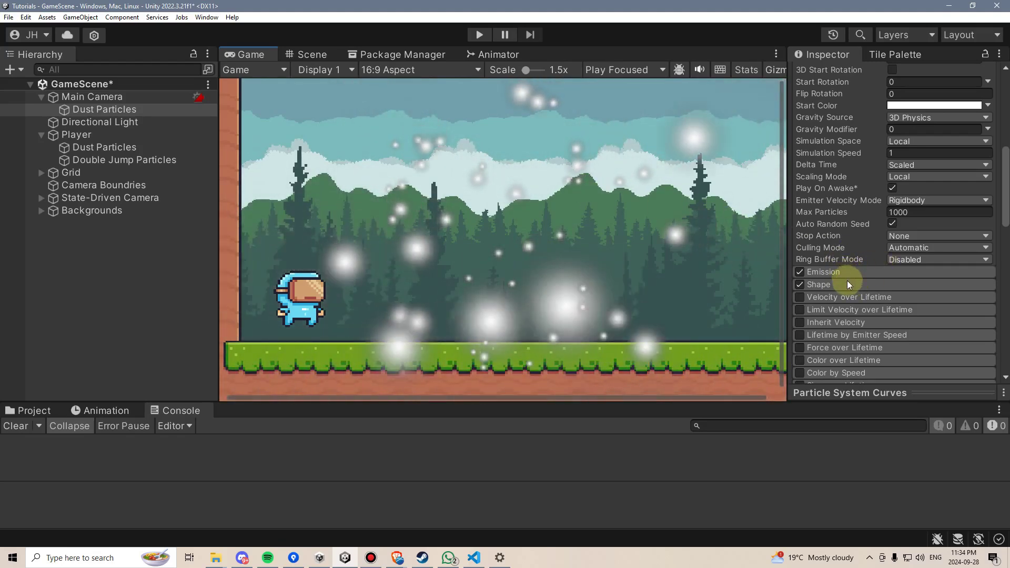
pyautogui.click(848, 284)
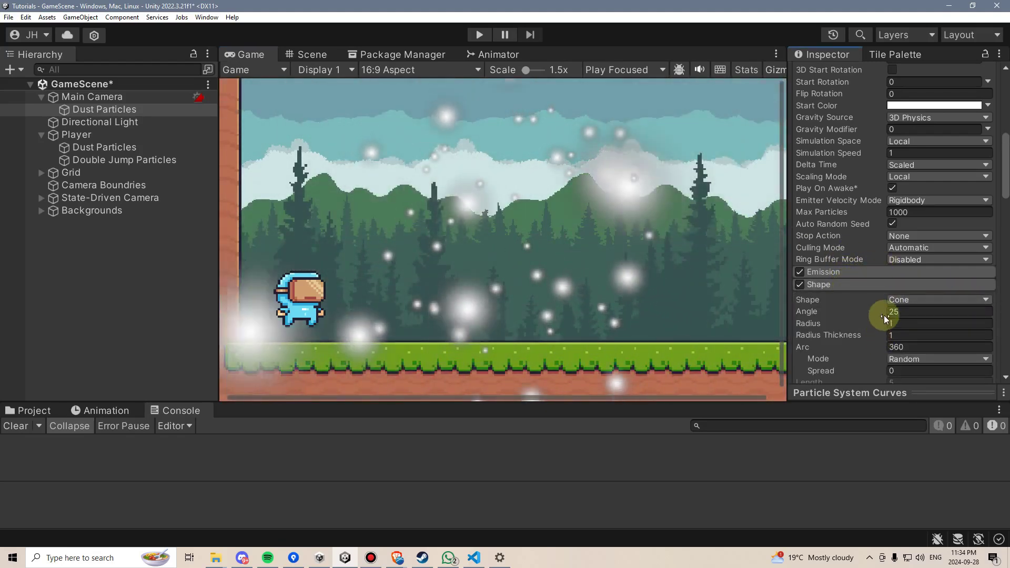
pyautogui.scroll(-2, 884, 314)
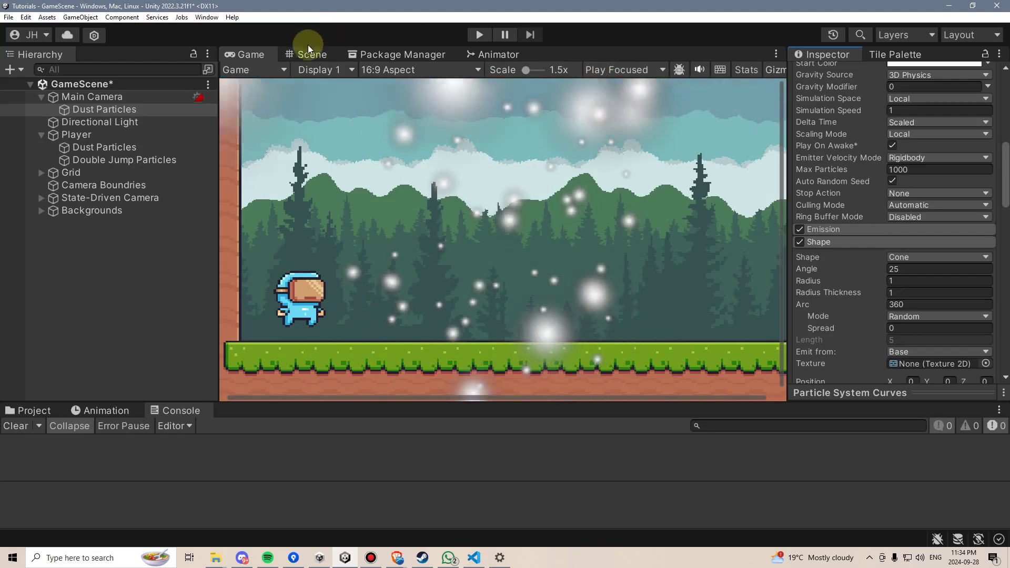
pyautogui.click(310, 53)
pyautogui.click(593, 73)
pyautogui.keyDown('alt'); pyautogui.moveTo(645, 207); pyautogui.dragTo(468, 271); pyautogui.keyUp('alt')
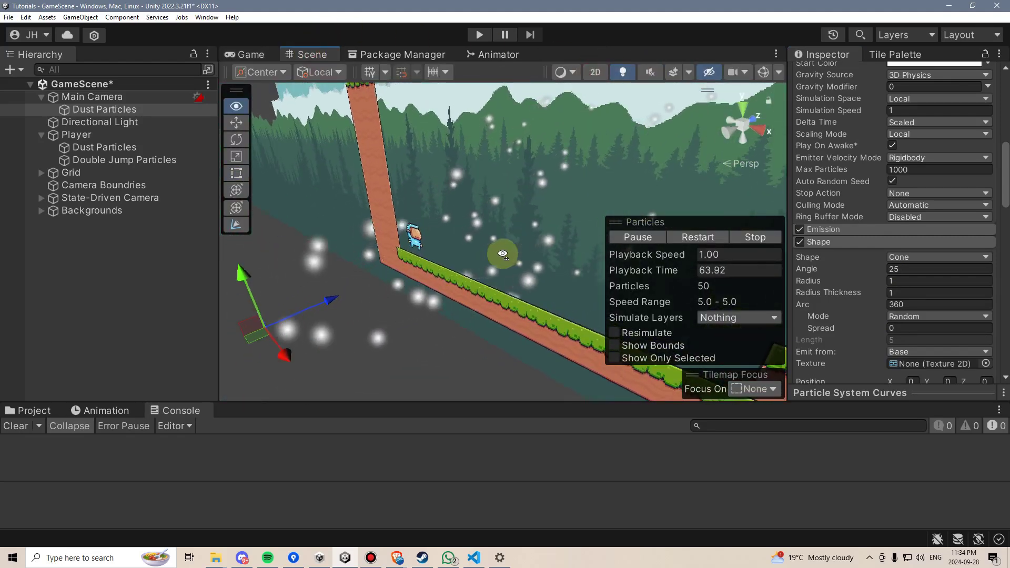
# - Set the emitter Shape to Rectangle with Scale X and Y of 15, checking the Game view
pyautogui.click(914, 260)
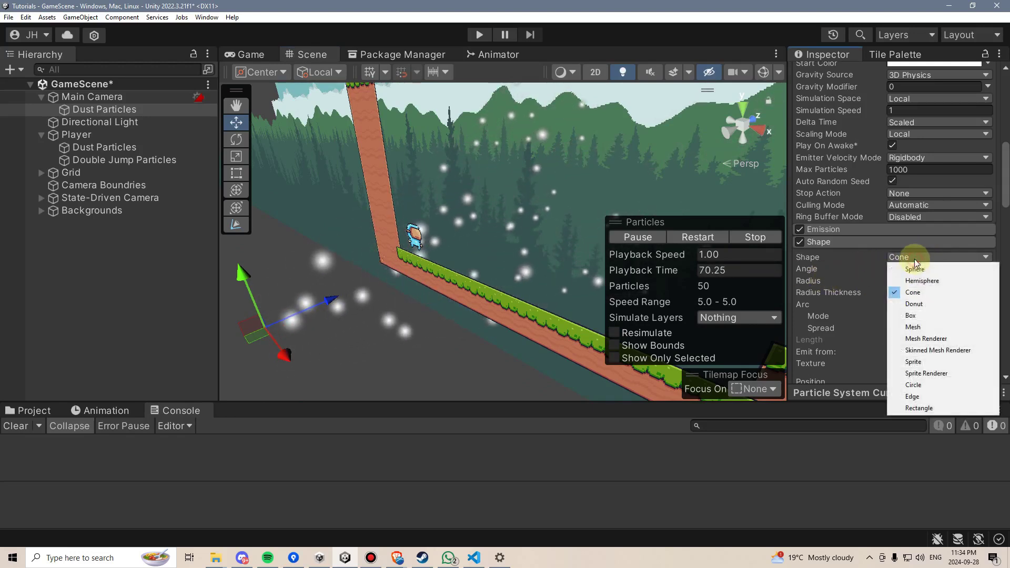
pyautogui.click(918, 409)
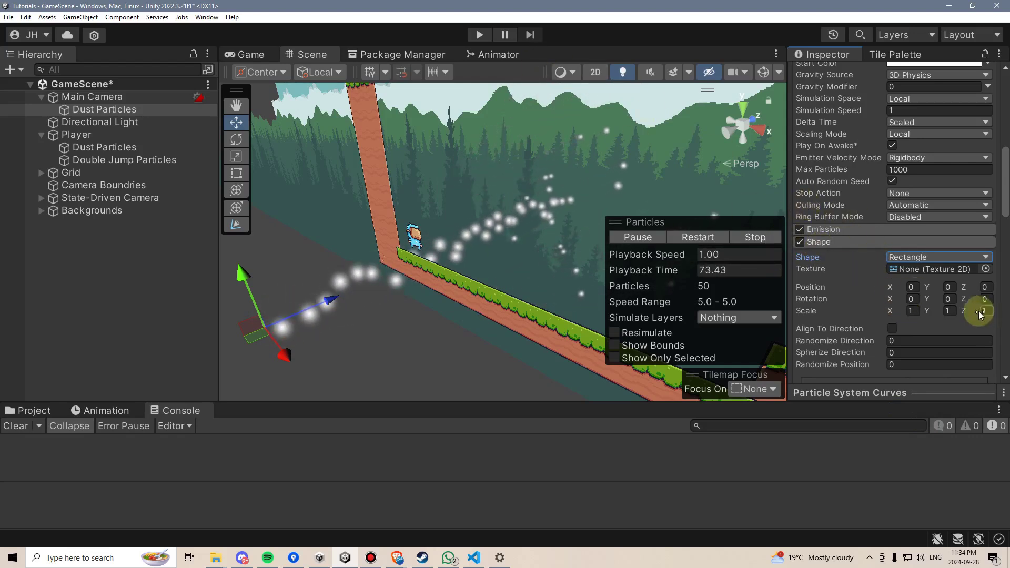
pyautogui.click(911, 311)
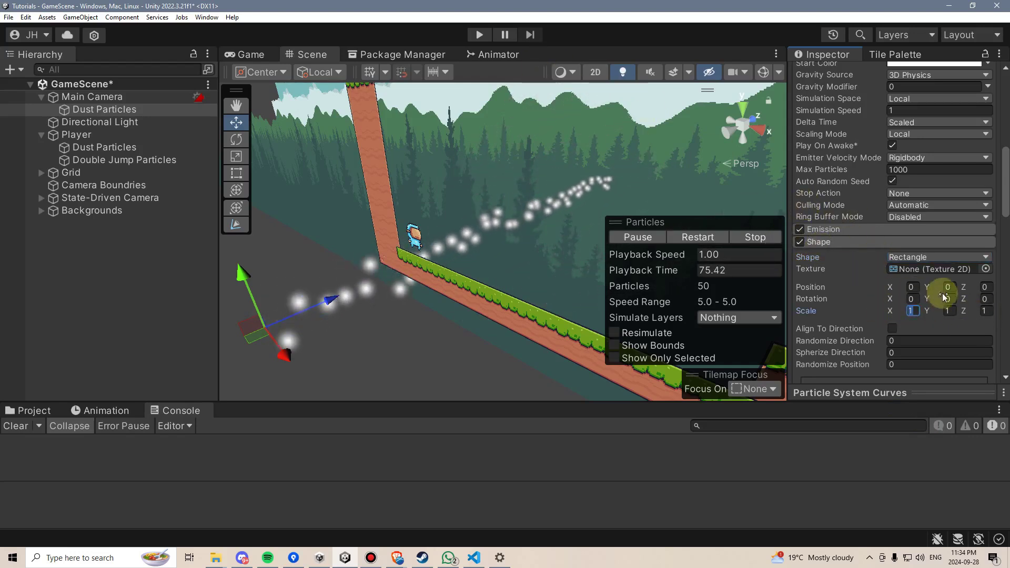
pyautogui.press('Tab')
pyautogui.write('15')
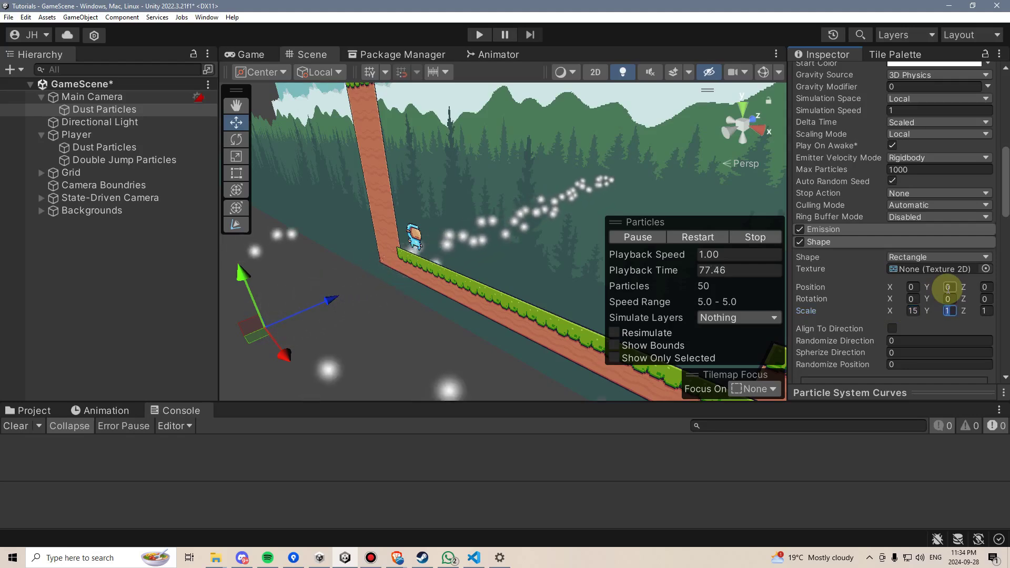
pyautogui.keyDown('alt'); pyautogui.moveTo(304, 199); pyautogui.dragTo(364, 235); pyautogui.keyUp('alt')
pyautogui.click(759, 114)
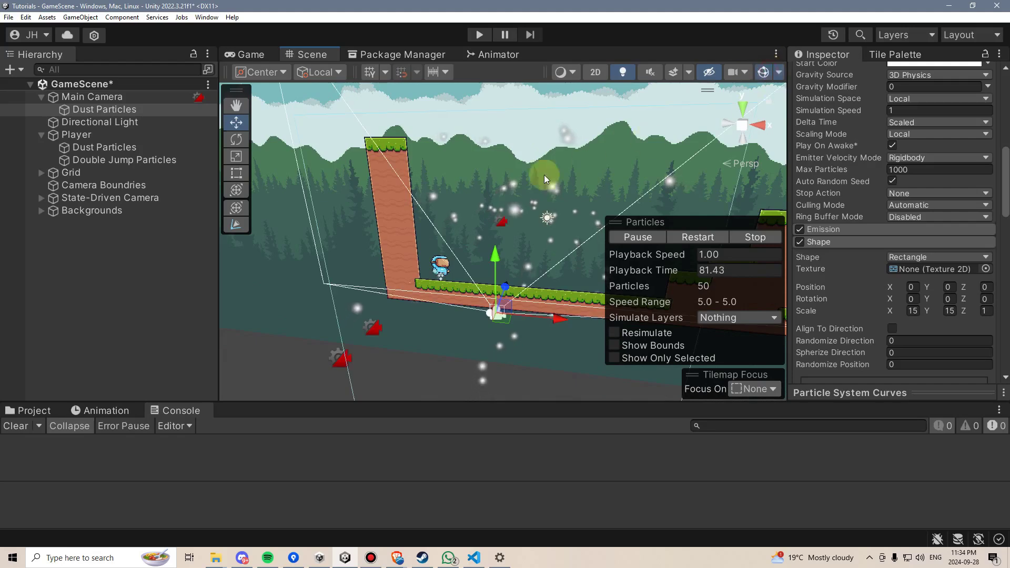
pyautogui.click(254, 52)
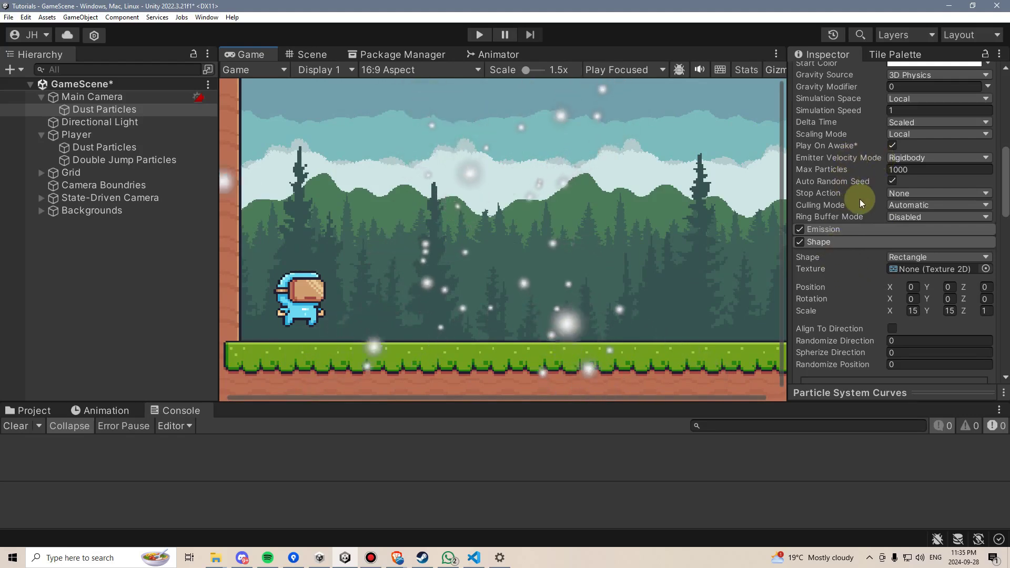
# - Set the dust particles' Start Speed to 0
pyautogui.scroll(6, 860, 199)
pyautogui.click(904, 205)
pyautogui.write('0')
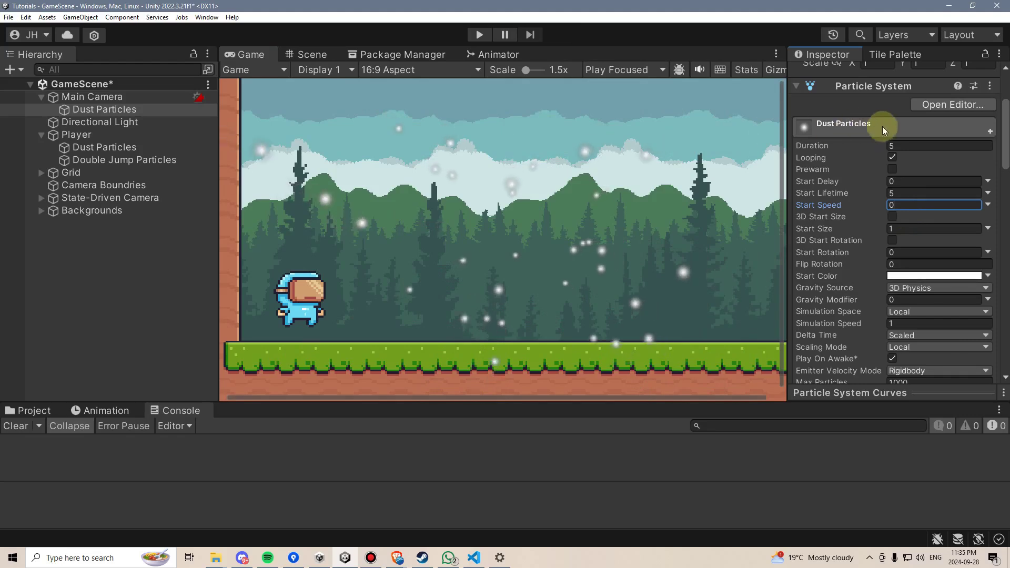
pyautogui.scroll(2, 895, 157)
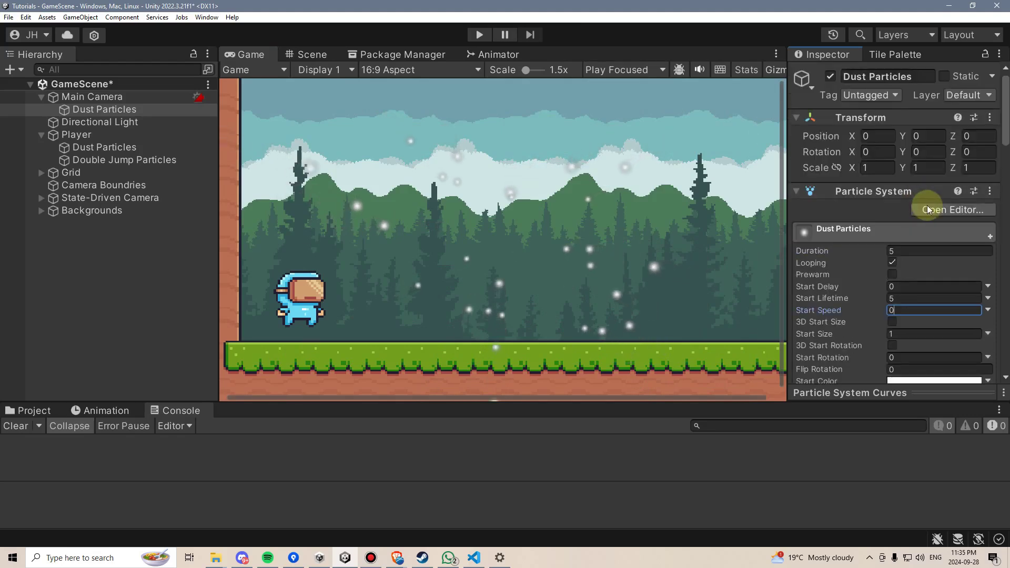
pyautogui.click(732, 181)
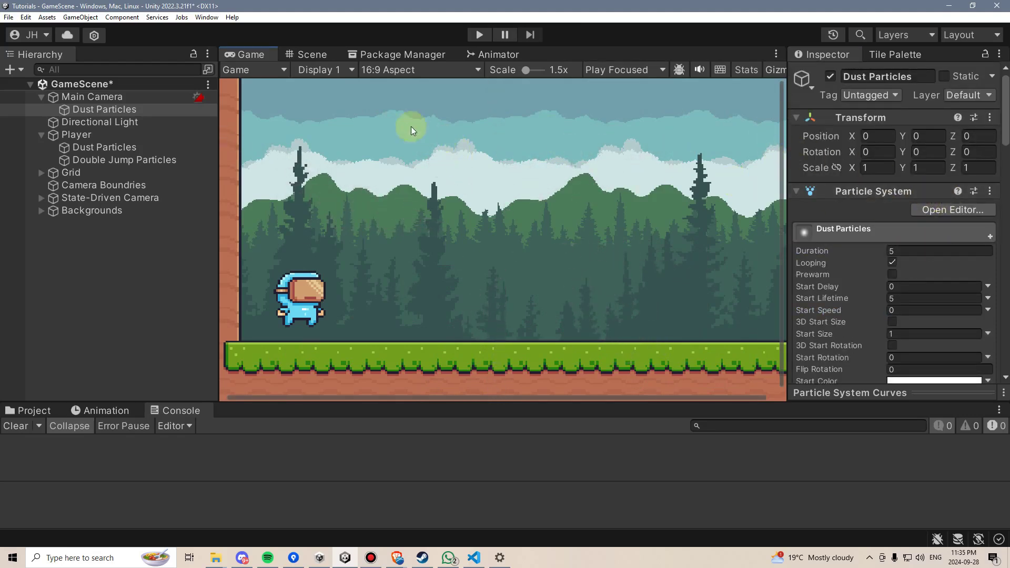
# - Move the Dust Particles emitter along Z to 8.69, checking the dust in the Game view
pyautogui.click(312, 55)
pyautogui.keyDown('alt'); pyautogui.moveTo(484, 125); pyautogui.dragTo(198, 182); pyautogui.keyUp('alt')
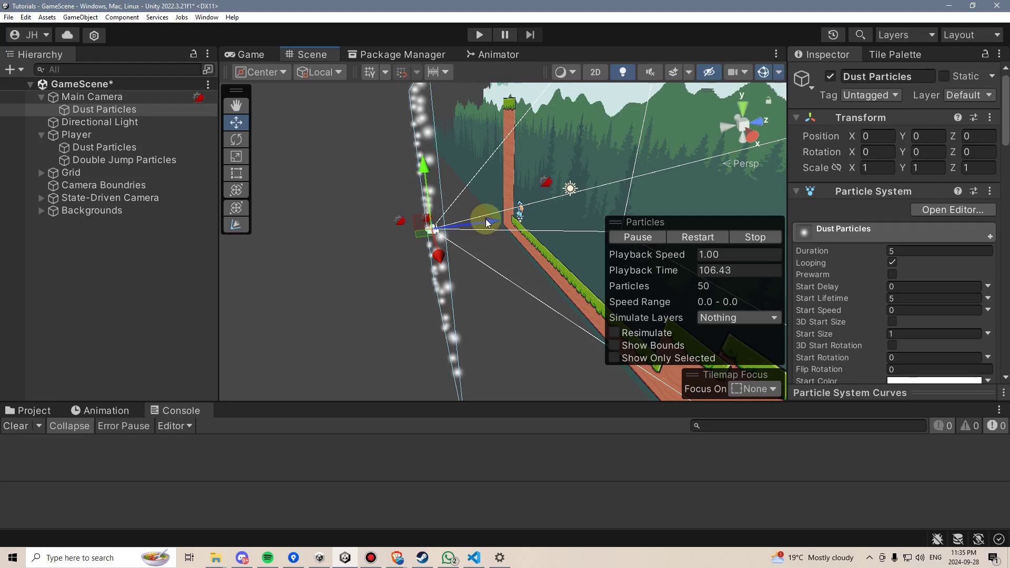
pyautogui.moveTo(487, 225); pyautogui.dragTo(518, 223)
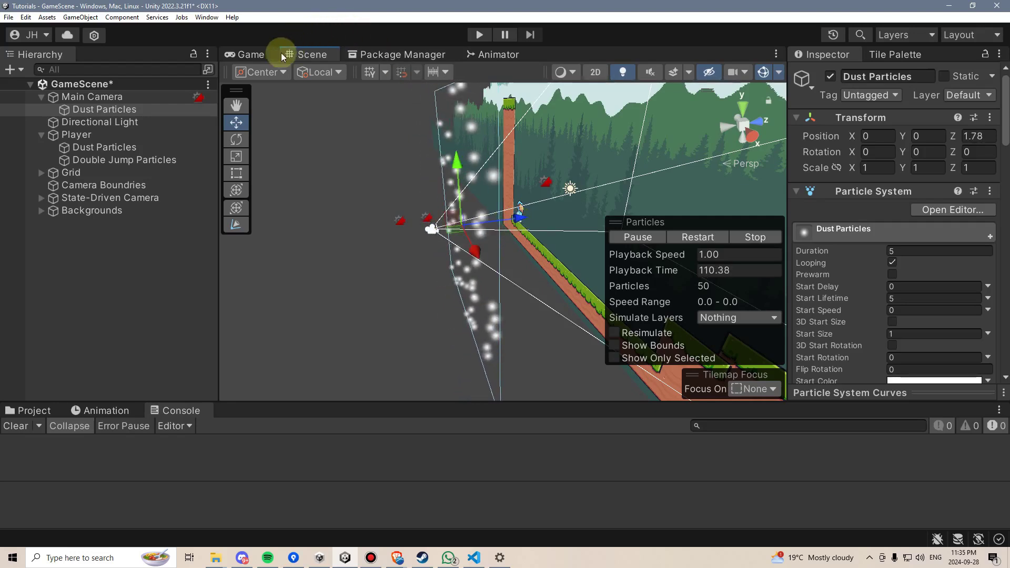
pyautogui.click(250, 55)
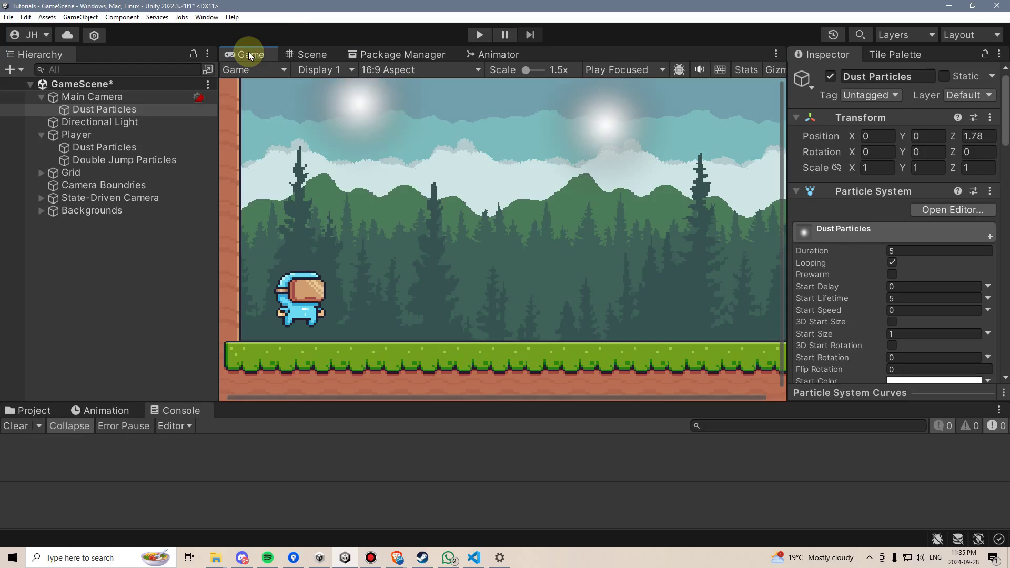
pyautogui.click(320, 55)
pyautogui.moveTo(601, 175)
pyautogui.keyDown('alt'); pyautogui.mouseDown()
pyautogui.moveTo(523, 211)
pyautogui.moveTo(628, 208)
pyautogui.moveTo(579, 169)
pyautogui.moveTo(525, 164)
pyautogui.moveTo(669, 156)
pyautogui.moveTo(615, 169)
pyautogui.moveTo(618, 180)
pyautogui.mouseUp(); pyautogui.keyUp('alt')
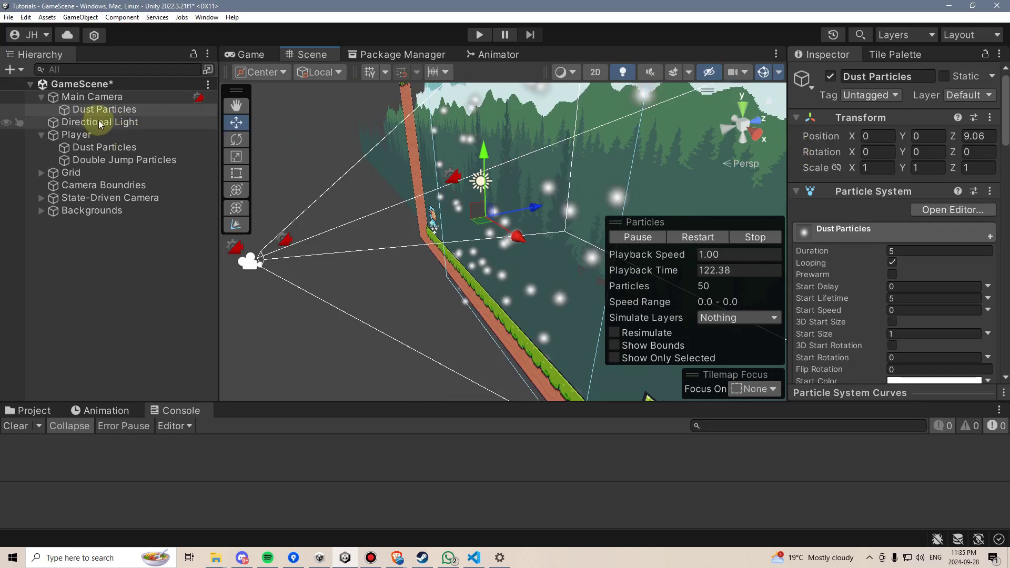
pyautogui.click(90, 136)
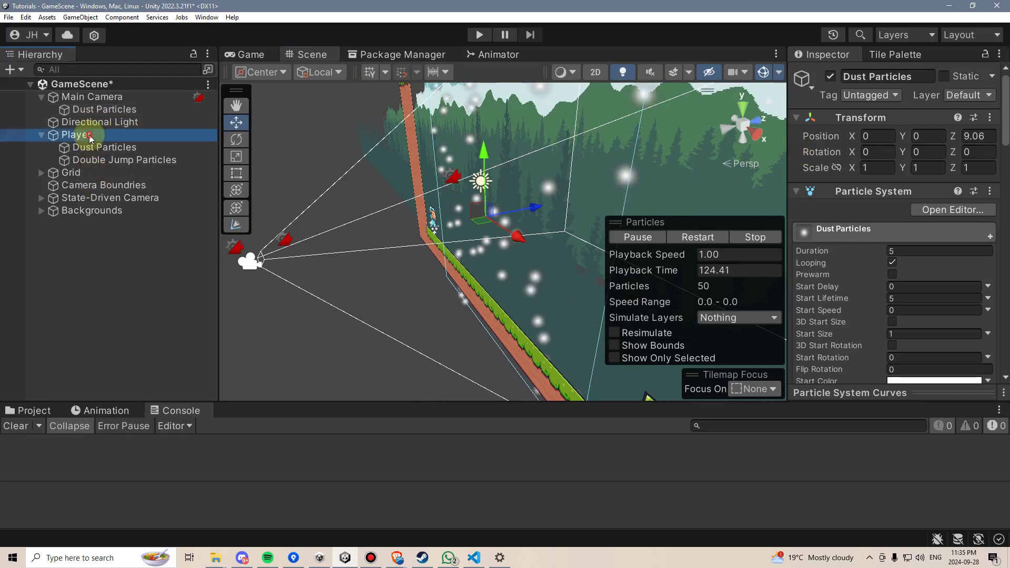
pyautogui.keyDown('alt'); pyautogui.moveTo(526, 169); pyautogui.dragTo(389, 165); pyautogui.keyUp('alt')
pyautogui.click(123, 111)
pyautogui.press('f')
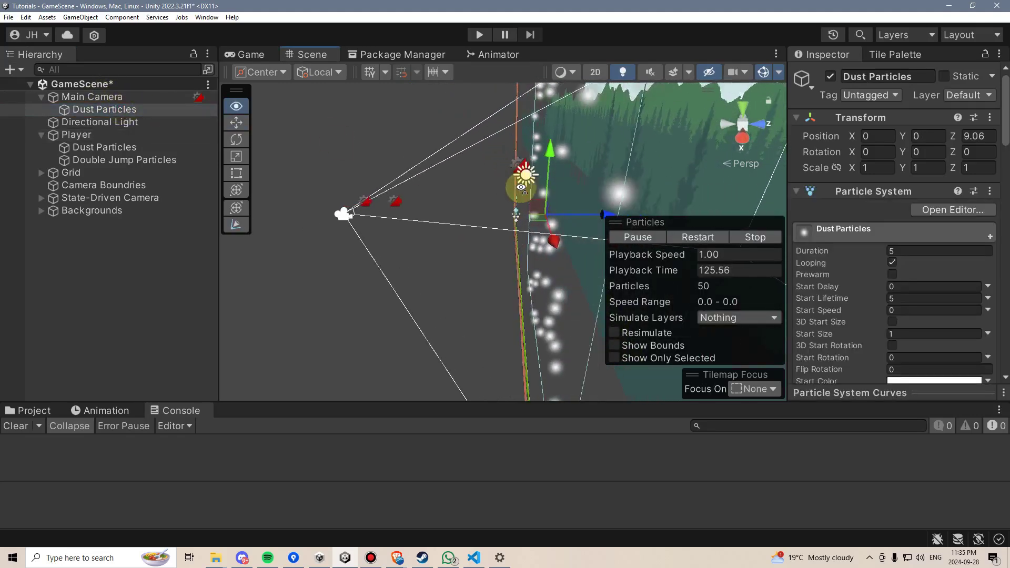
pyautogui.moveTo(603, 212); pyautogui.dragTo(595, 207)
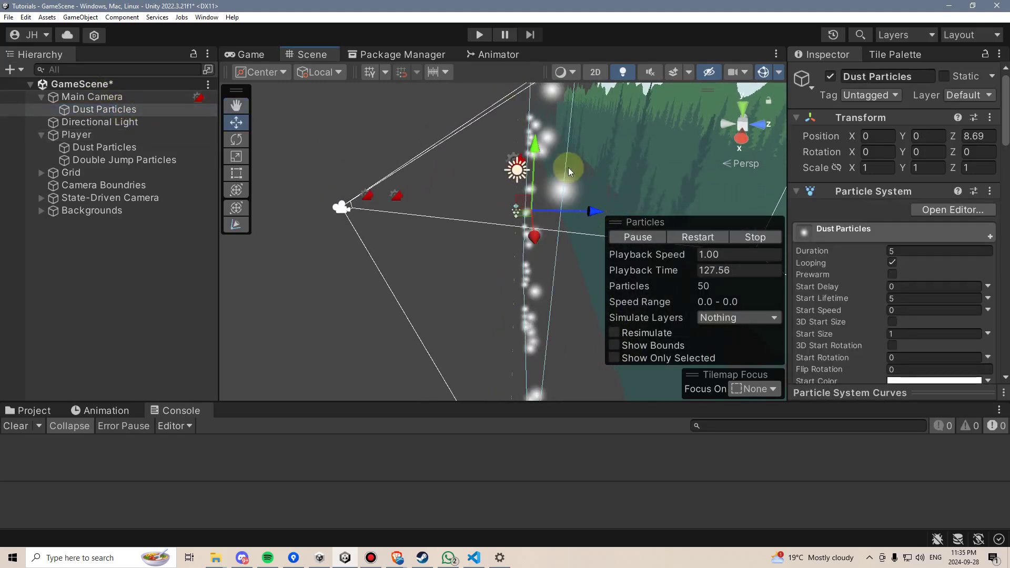
pyautogui.click(250, 54)
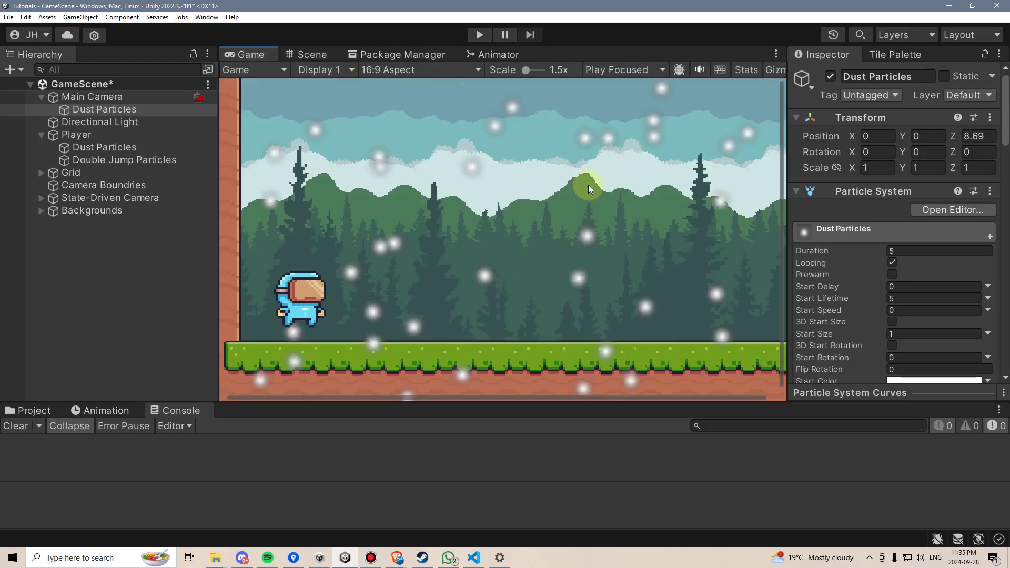
# - Make Start Size random between two constants, 0.1 and 0.2
pyautogui.scroll(-4, 876, 242)
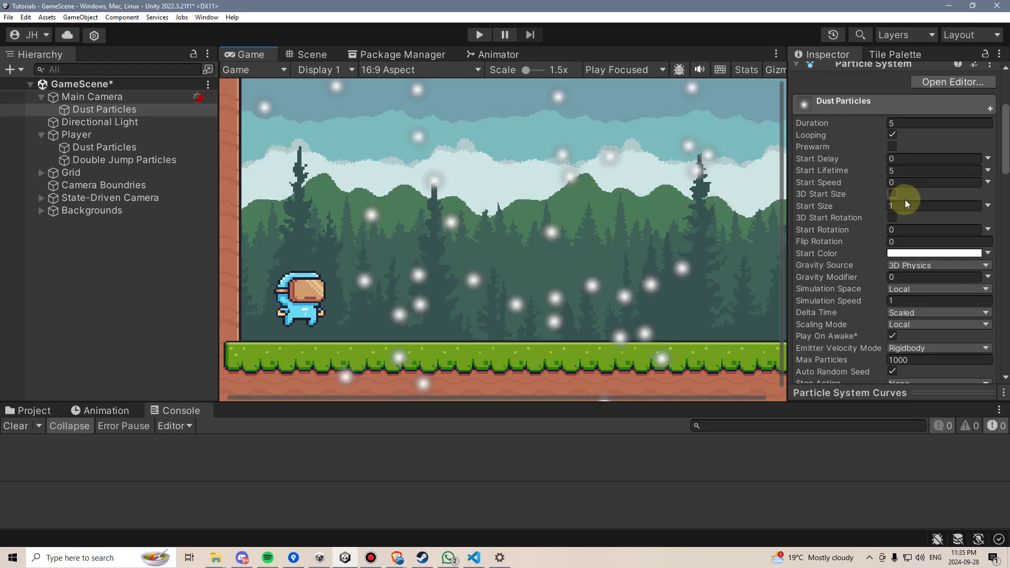
pyautogui.click(987, 205)
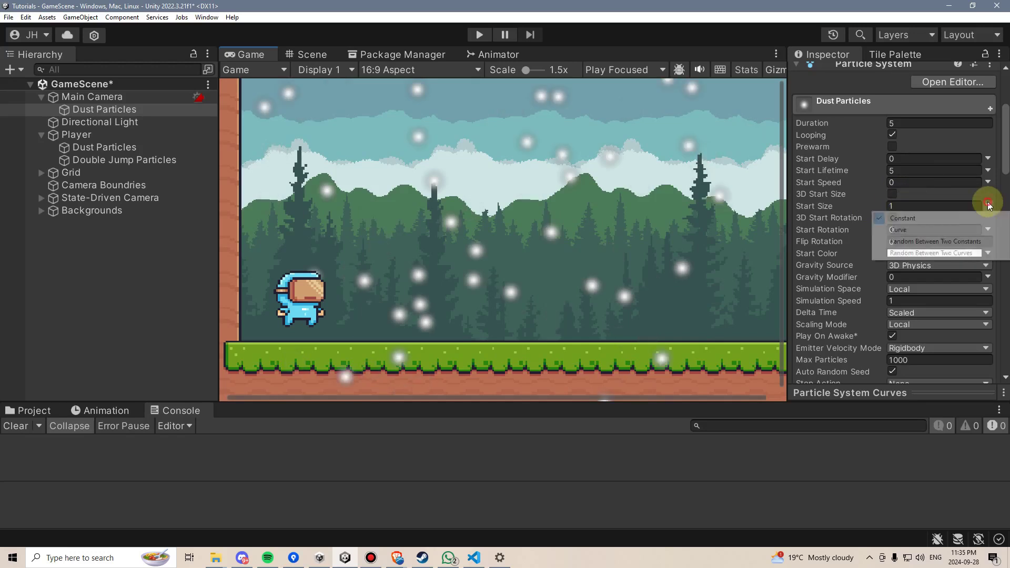
pyautogui.click(939, 241)
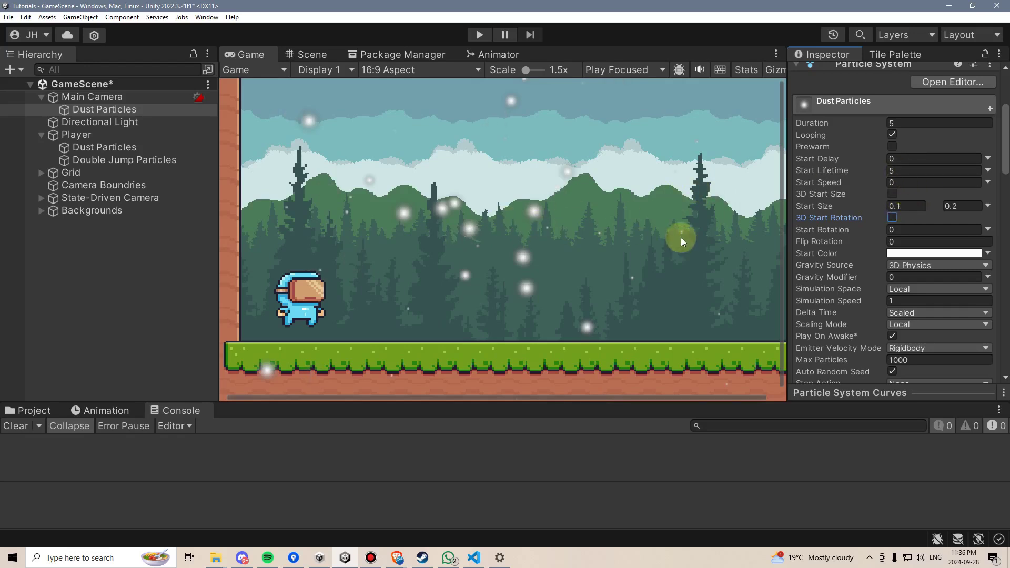
# - Make Start Color random between a pale yellow-green and a peach colour
pyautogui.click(914, 254)
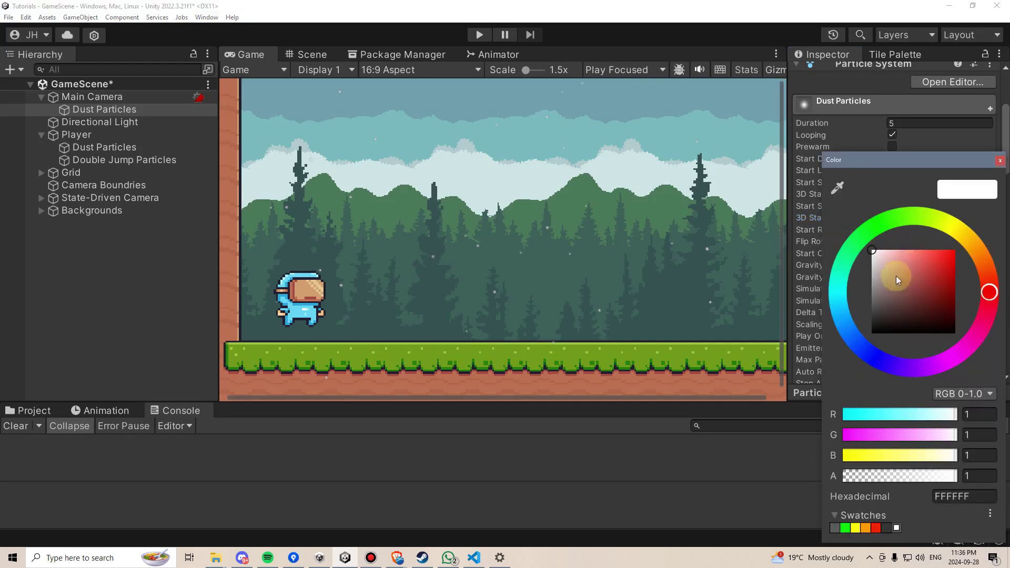
pyautogui.click(897, 266)
pyautogui.moveTo(924, 224); pyautogui.dragTo(934, 216)
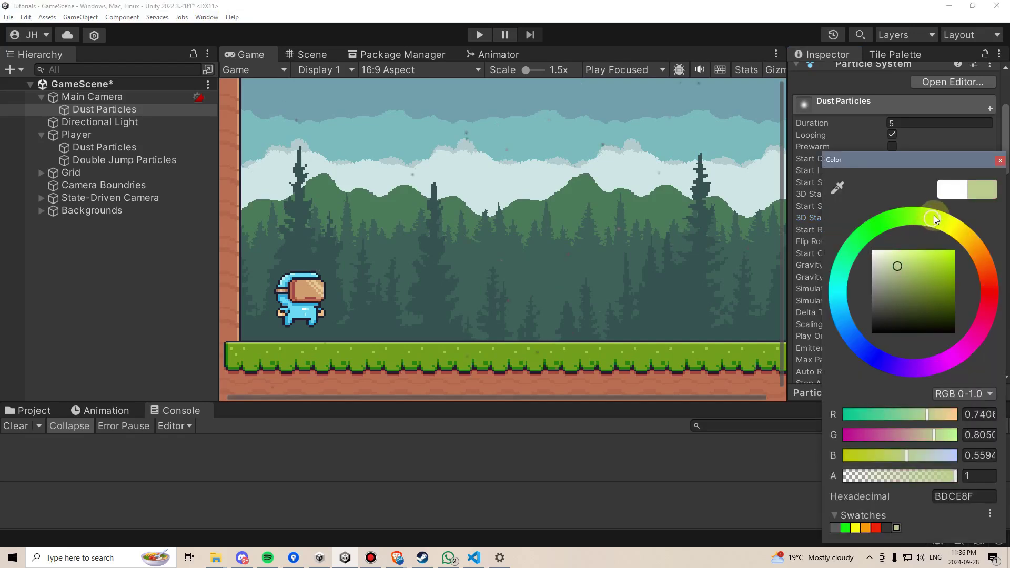
pyautogui.moveTo(929, 262); pyautogui.dragTo(905, 245)
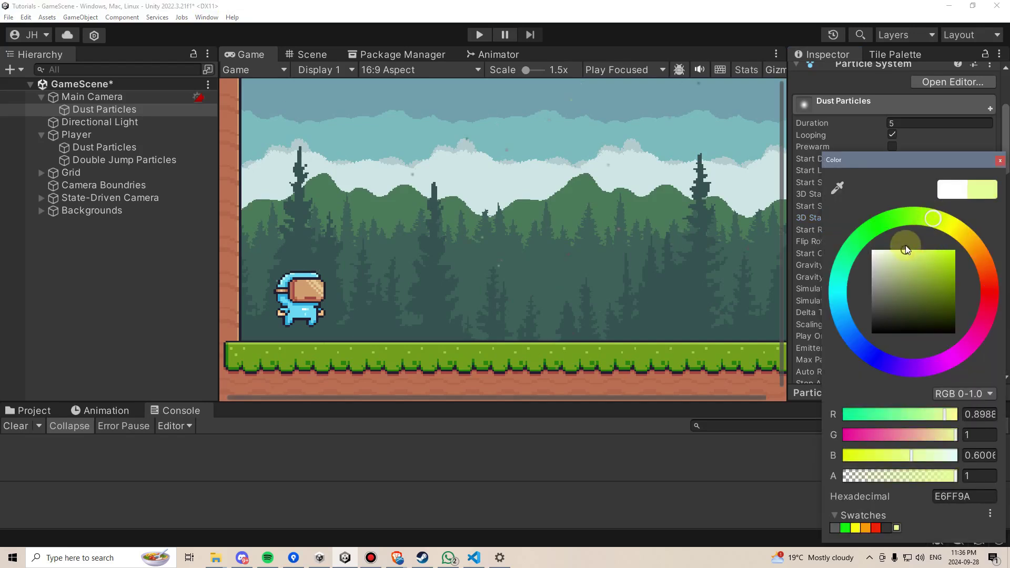
pyautogui.click(999, 160)
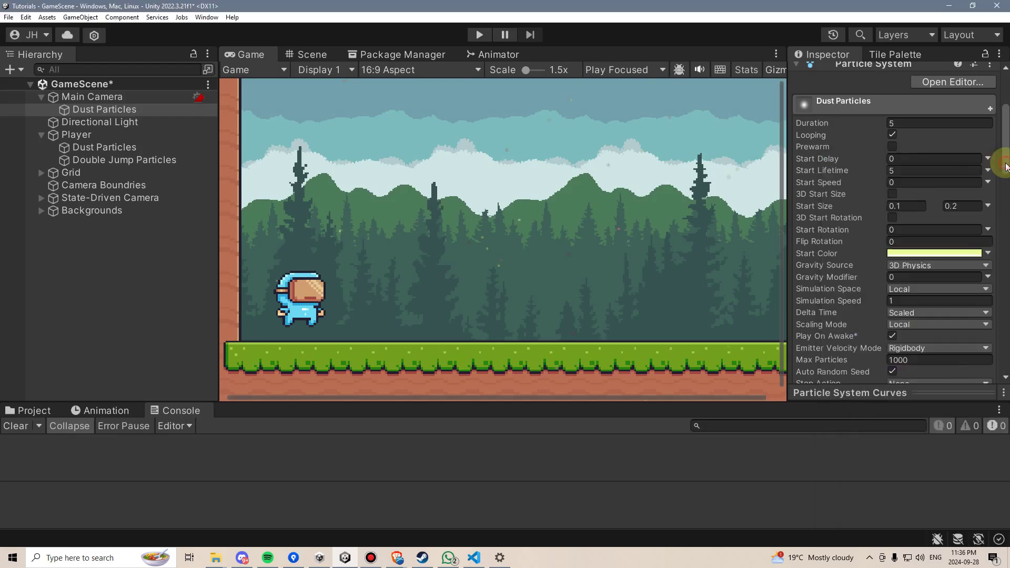
pyautogui.click(988, 252)
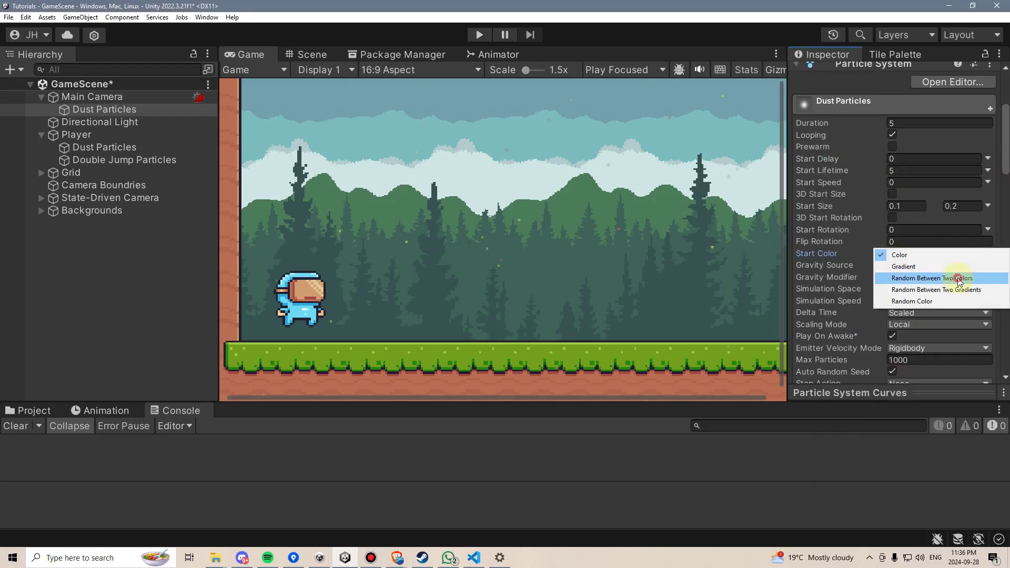
pyautogui.click(958, 280)
pyautogui.click(925, 266)
pyautogui.moveTo(970, 263)
pyautogui.mouseDown()
pyautogui.moveTo(977, 249)
pyautogui.moveTo(897, 235)
pyautogui.mouseUp()
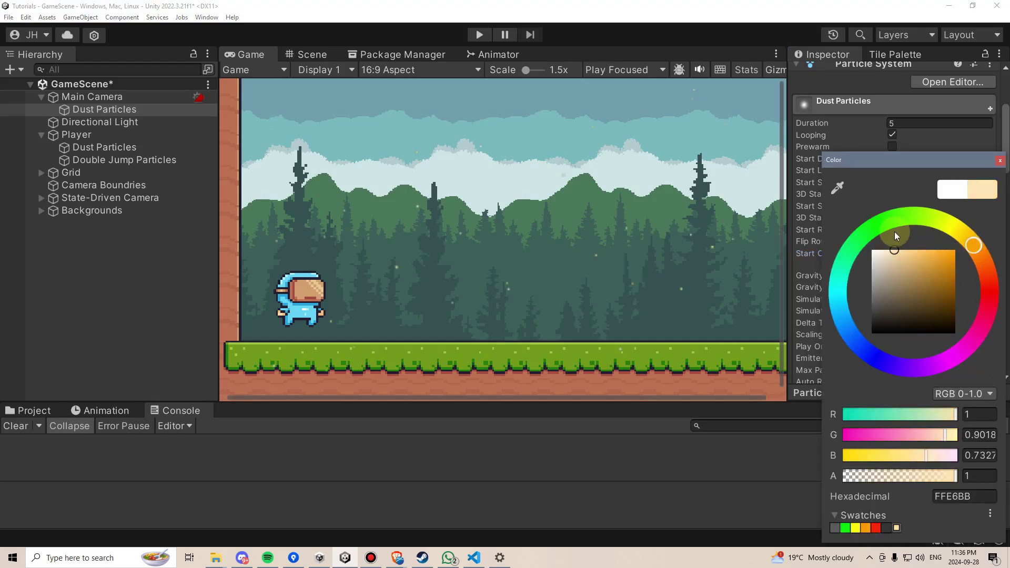
pyautogui.click(999, 161)
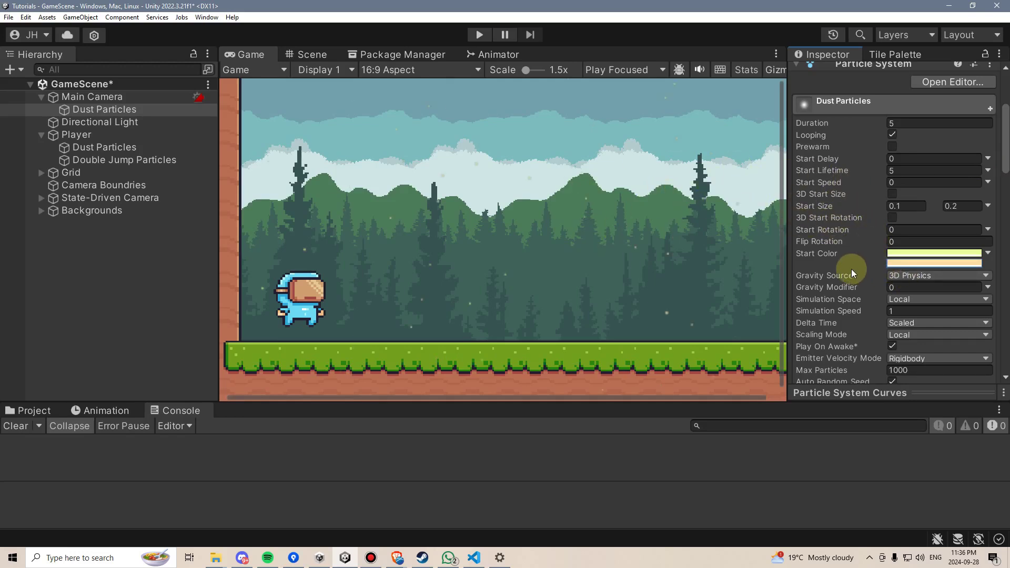
# - Enable Color over Lifetime with a gradient fading to fully transparent at the end
pyautogui.scroll(-5, 854, 226)
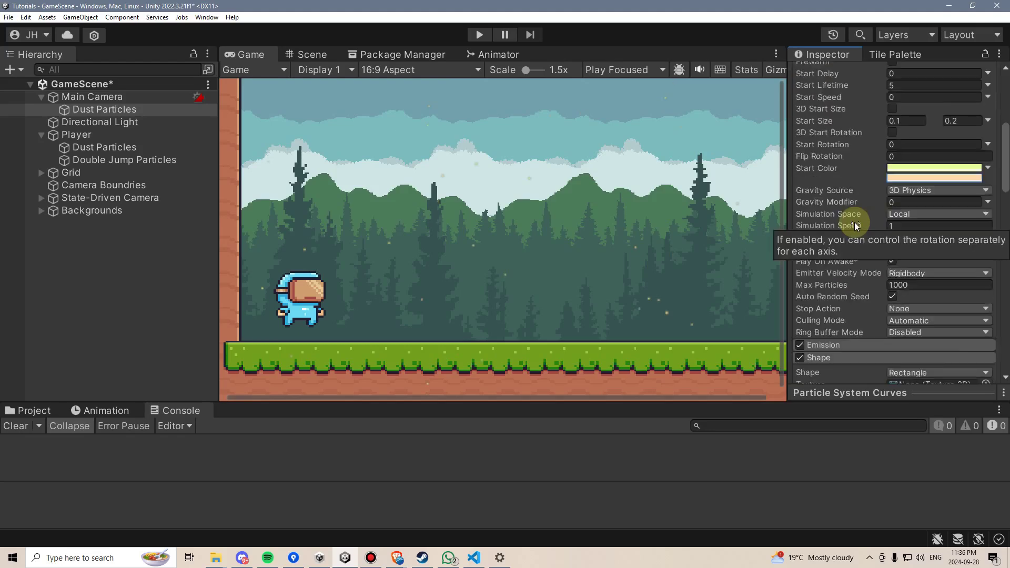
pyautogui.scroll(-6, 856, 298)
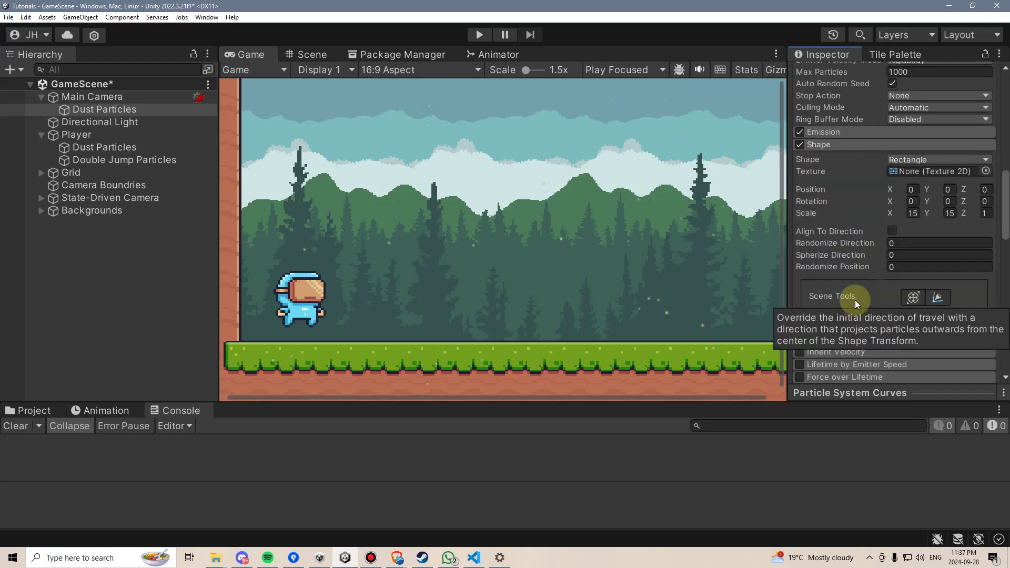
pyautogui.scroll(-1, 847, 315)
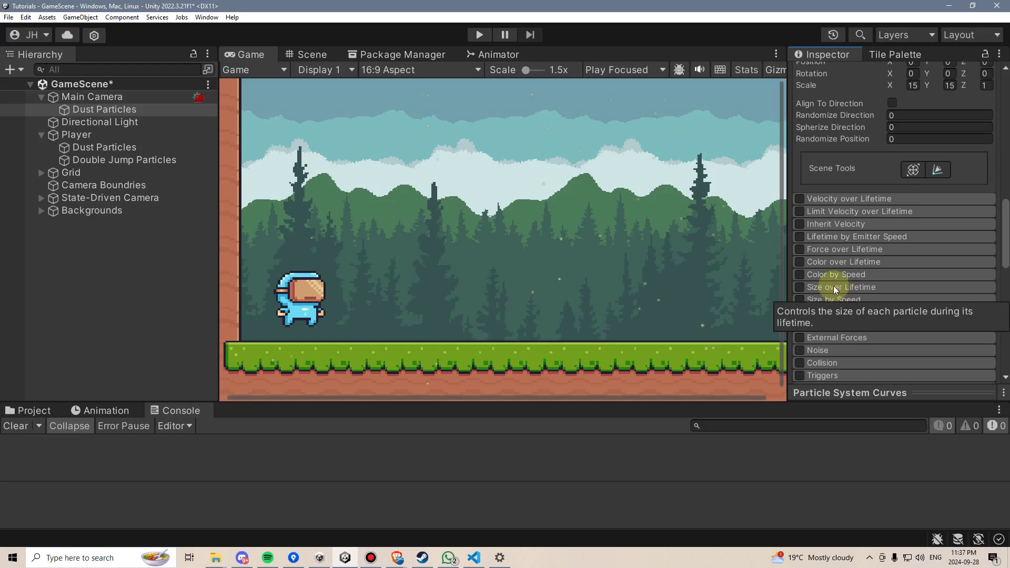
pyautogui.click(800, 262)
pyautogui.click(830, 262)
pyautogui.click(929, 276)
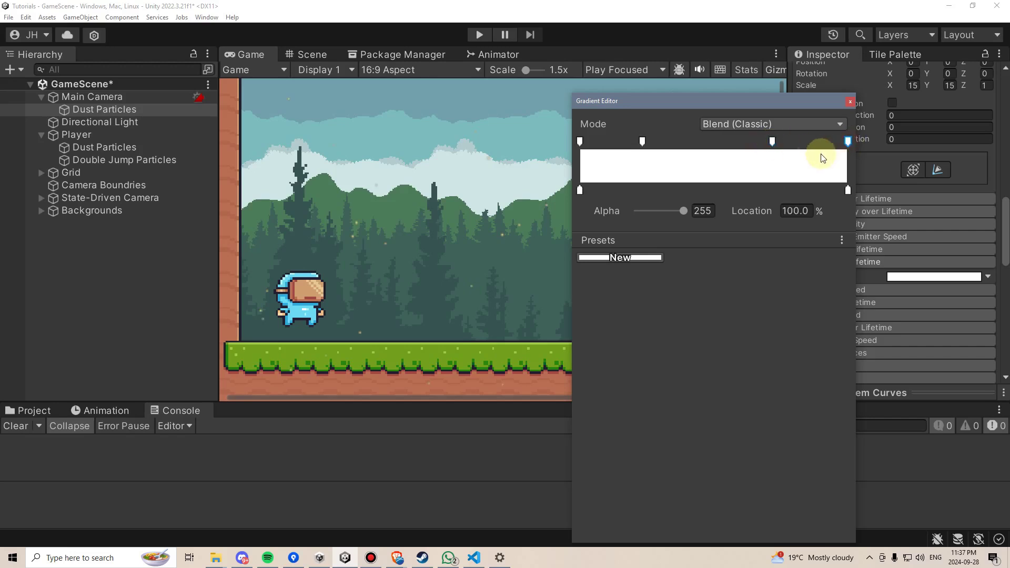
pyautogui.moveTo(680, 211); pyautogui.dragTo(617, 211)
pyautogui.click(850, 101)
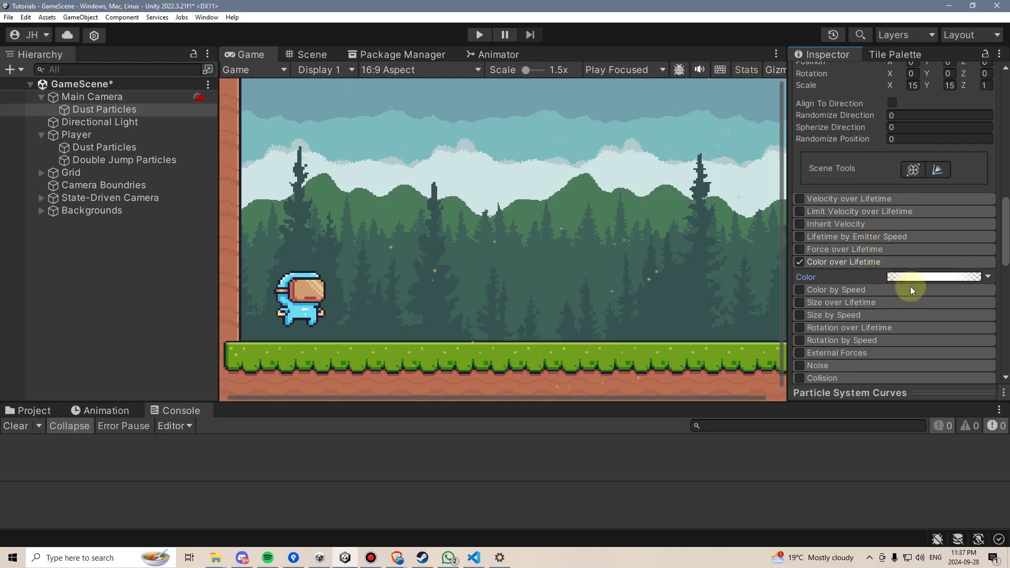
# - Enable the Noise module (Strength 1, Frequency 0.5) for drifting dust movement
pyautogui.scroll(6, 884, 278)
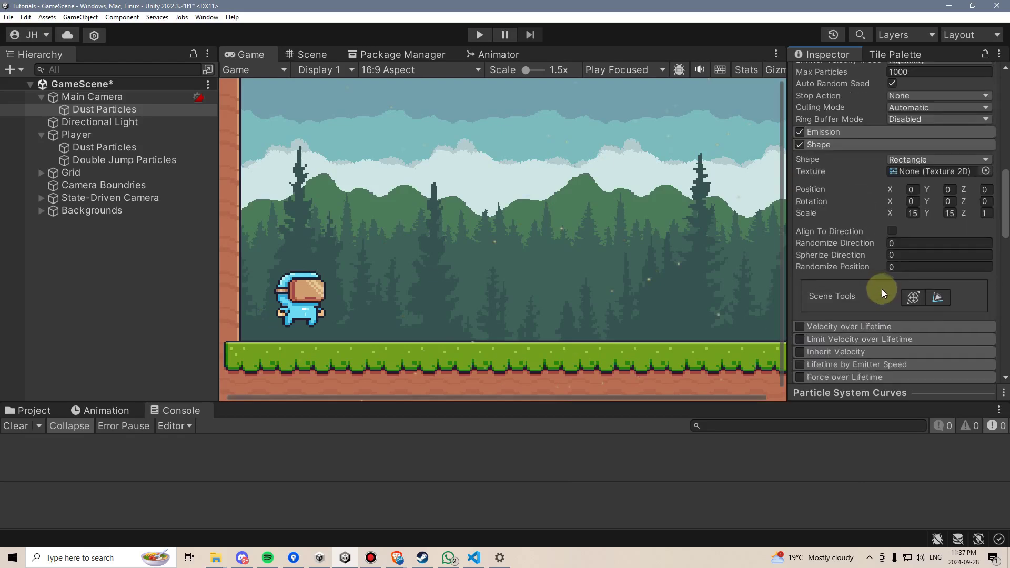
pyautogui.scroll(-4, 861, 263)
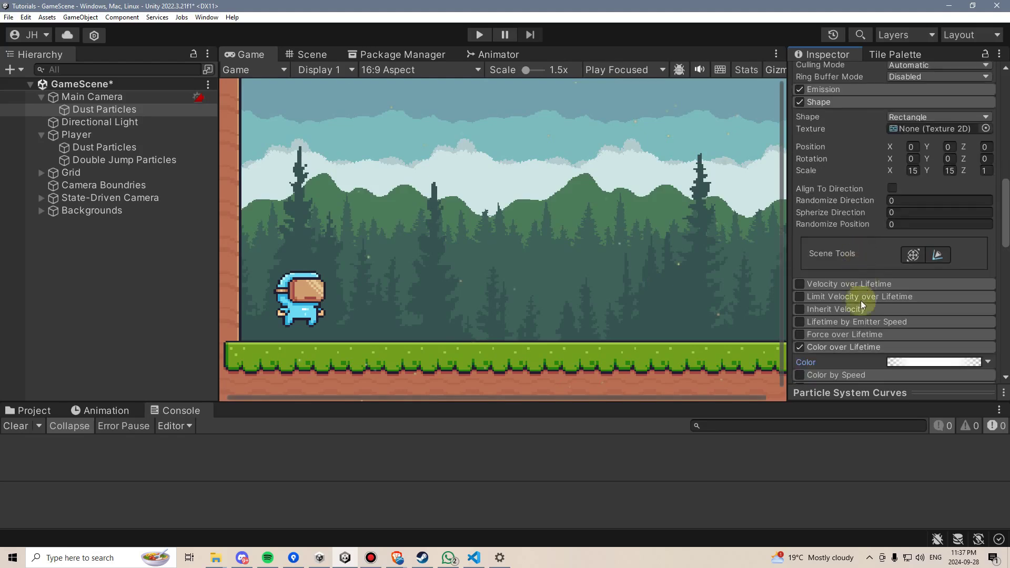
pyautogui.click(857, 349)
pyautogui.scroll(5, 854, 294)
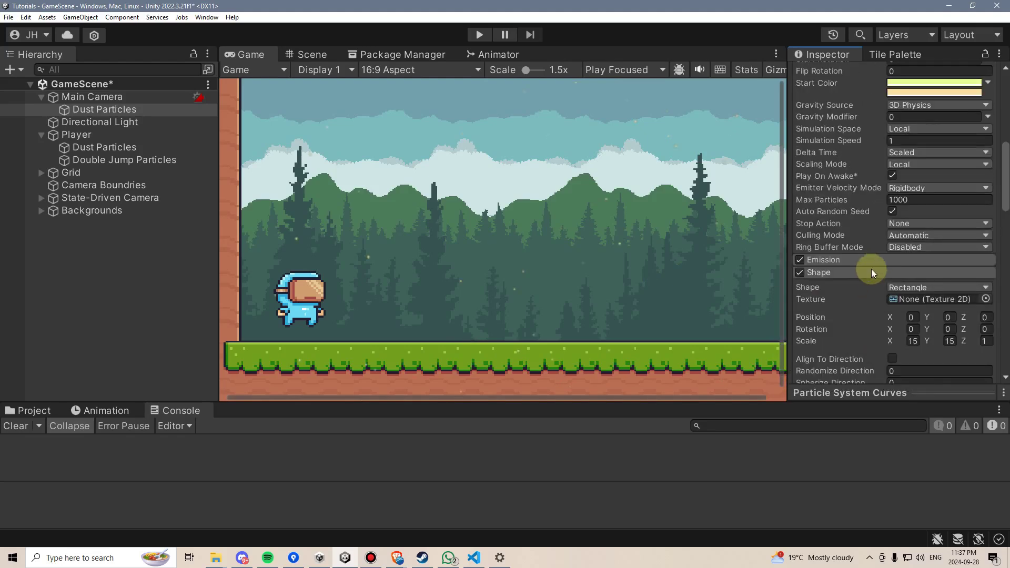
pyautogui.scroll(-7, 867, 261)
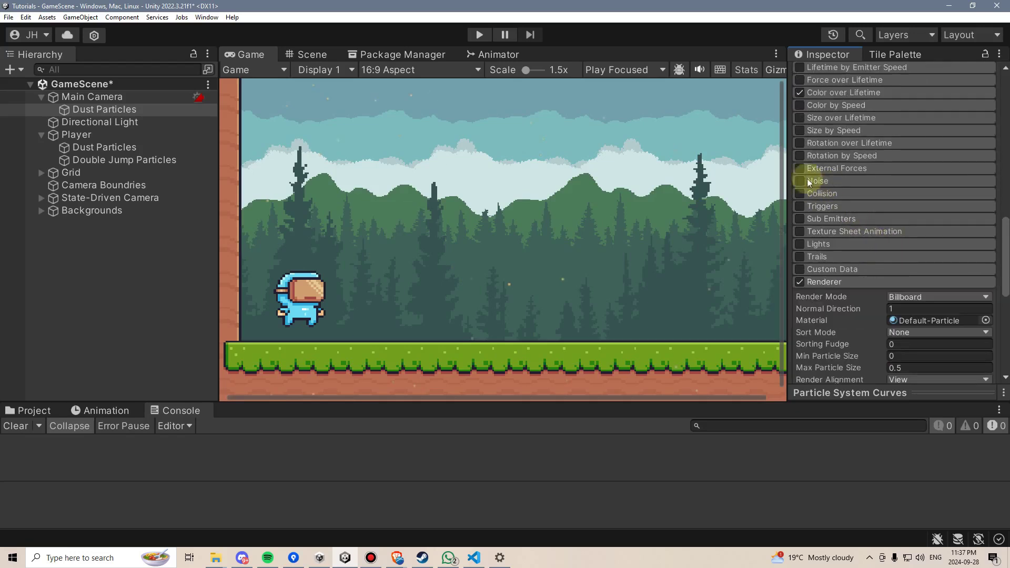
pyautogui.click(802, 180)
# - Expand the Noise module and set its Strength to 0.15
pyautogui.click(841, 181)
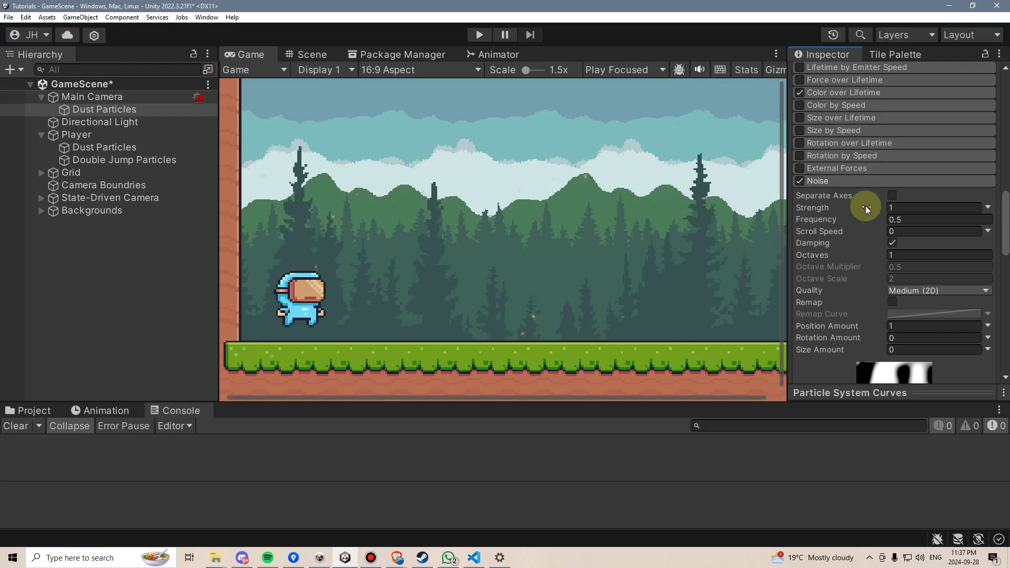
pyautogui.click(899, 206)
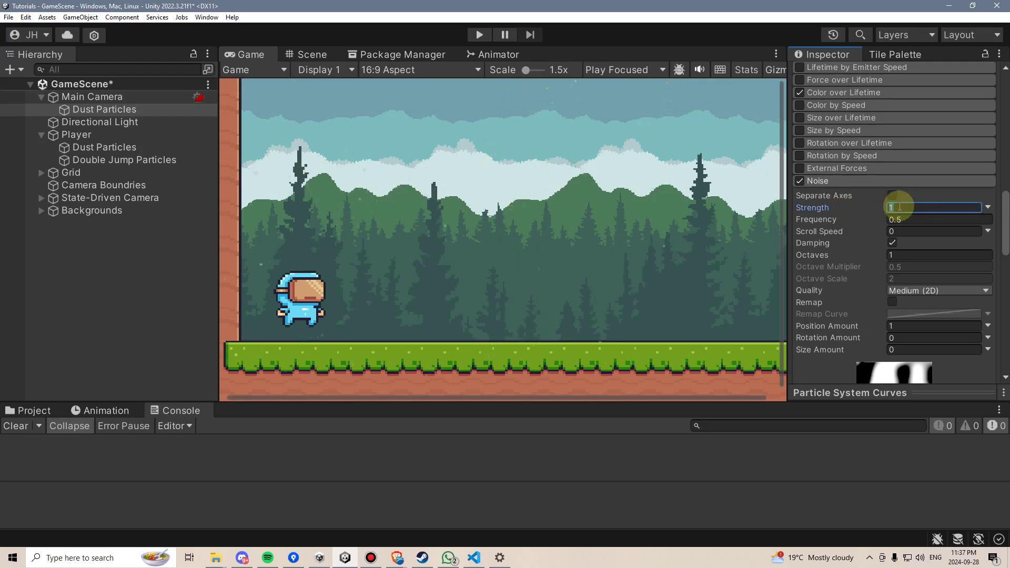
pyautogui.write('.15')
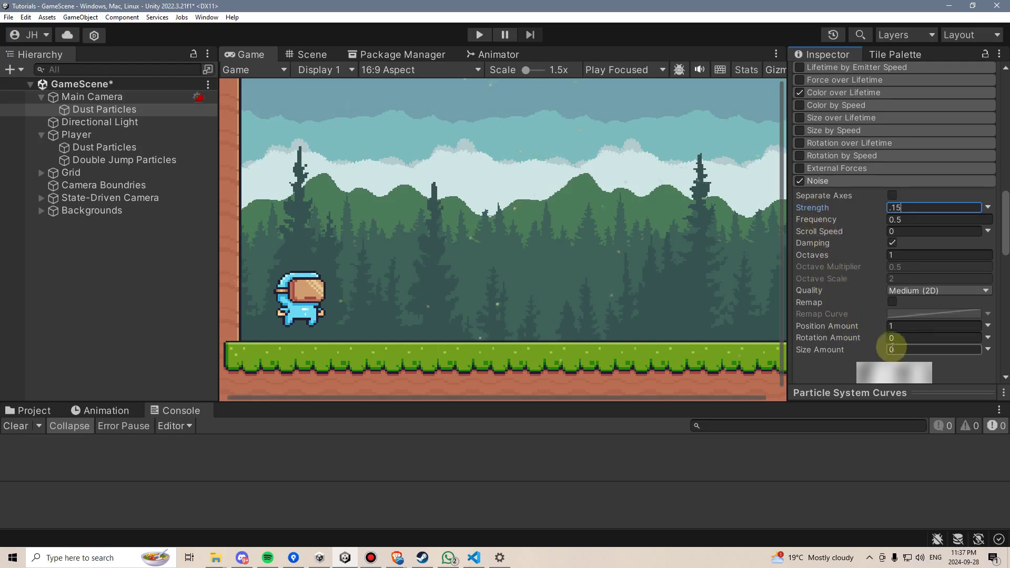
pyautogui.click(898, 350)
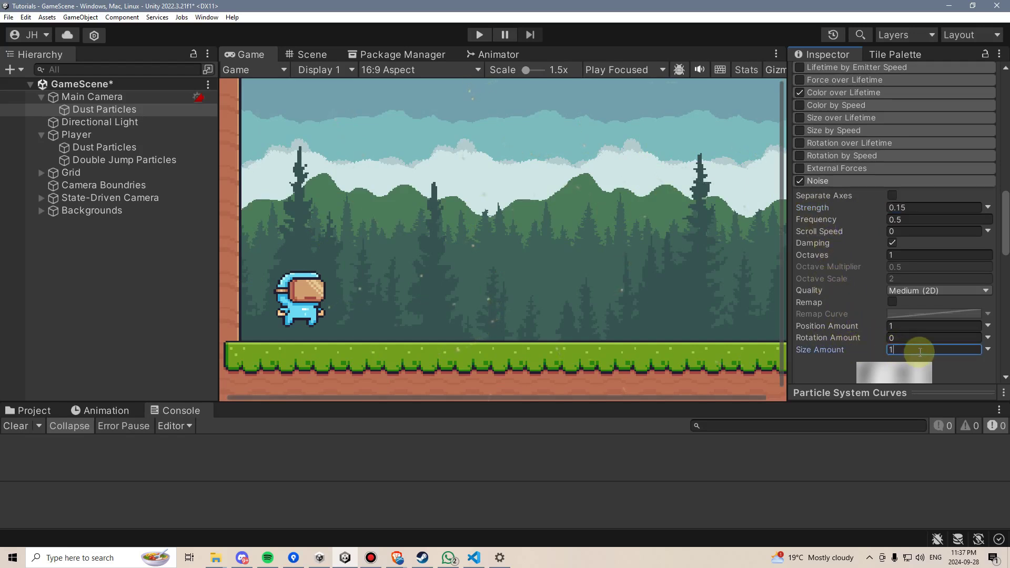
pyautogui.write('1')
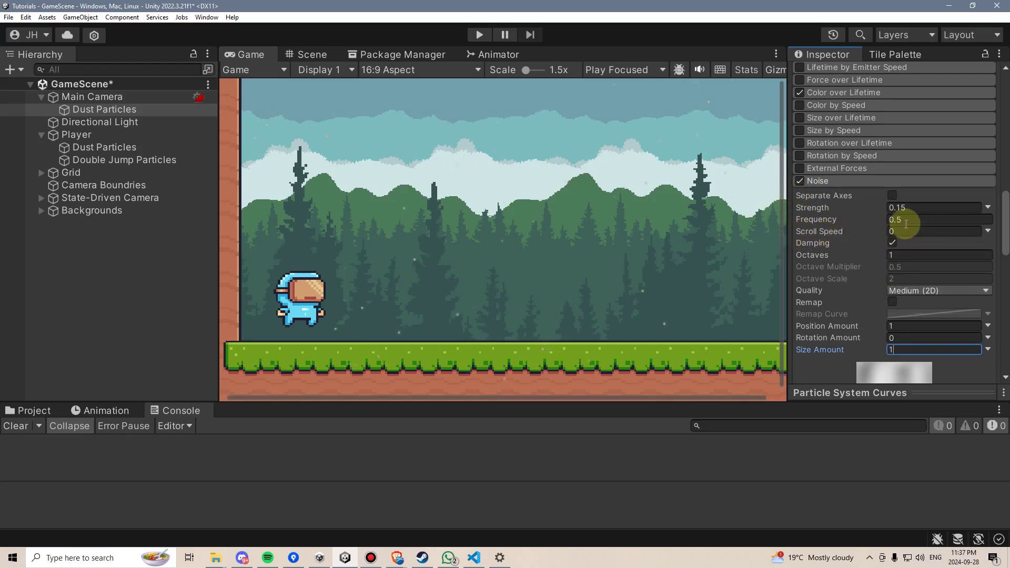
# - Set Noise Frequency to 2.2, Position Amount to 0.6 and Size Amount to 2.4
pyautogui.click(856, 217)
pyautogui.moveTo(858, 218); pyautogui.dragTo(932, 229)
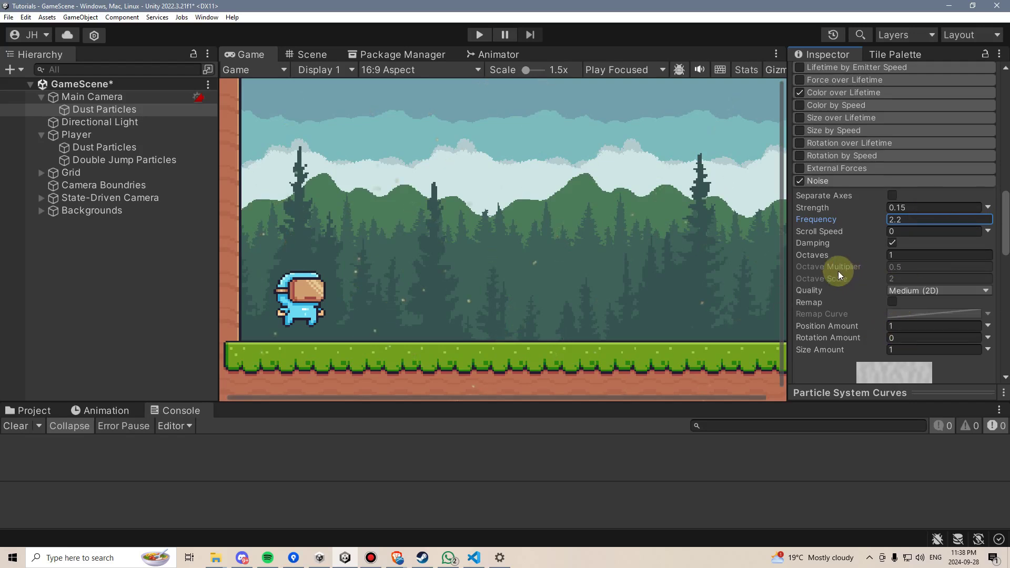
pyautogui.click(885, 326)
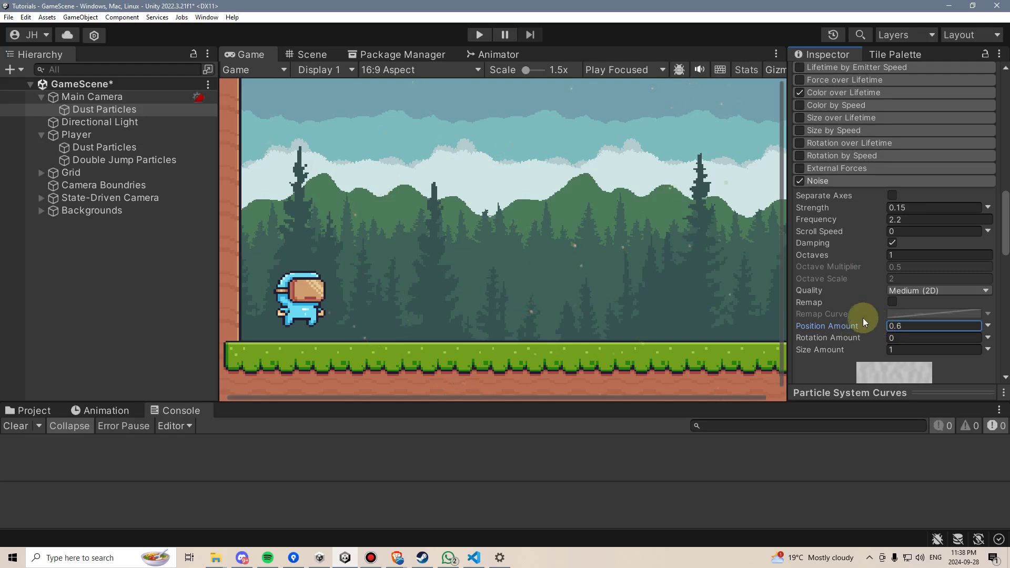
pyautogui.moveTo(869, 349); pyautogui.dragTo(892, 351)
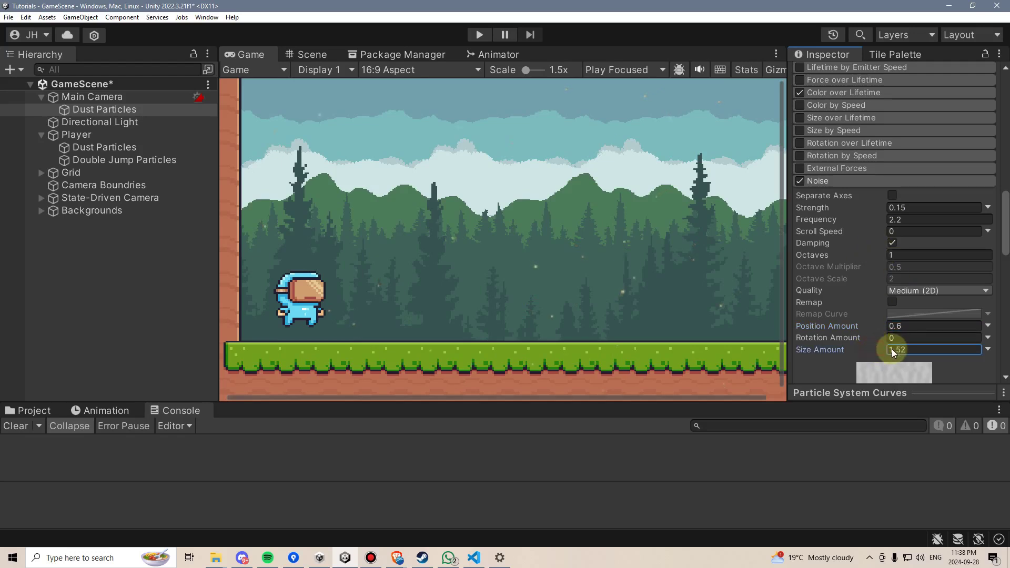
pyautogui.write('2.4')
# - Change the main module's Simulation Space from Local to World
pyautogui.scroll(15, 838, 279)
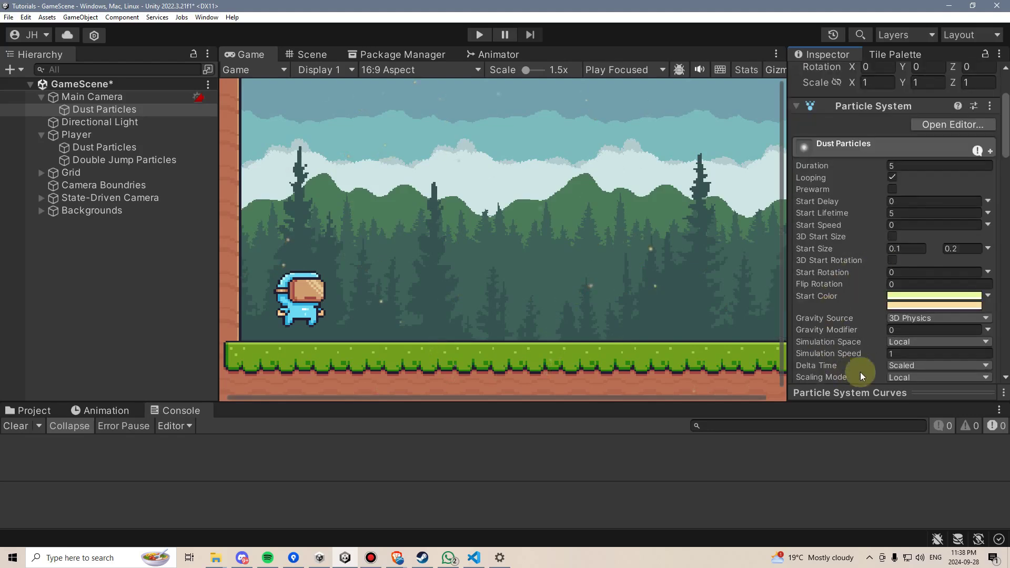
pyautogui.scroll(-3, 884, 276)
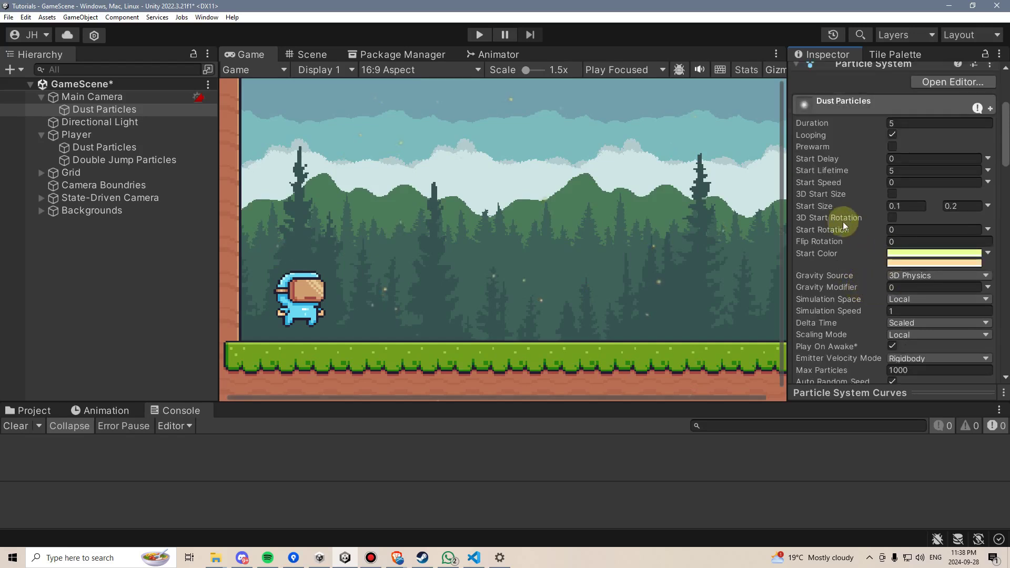
pyautogui.click(914, 298)
pyautogui.click(918, 323)
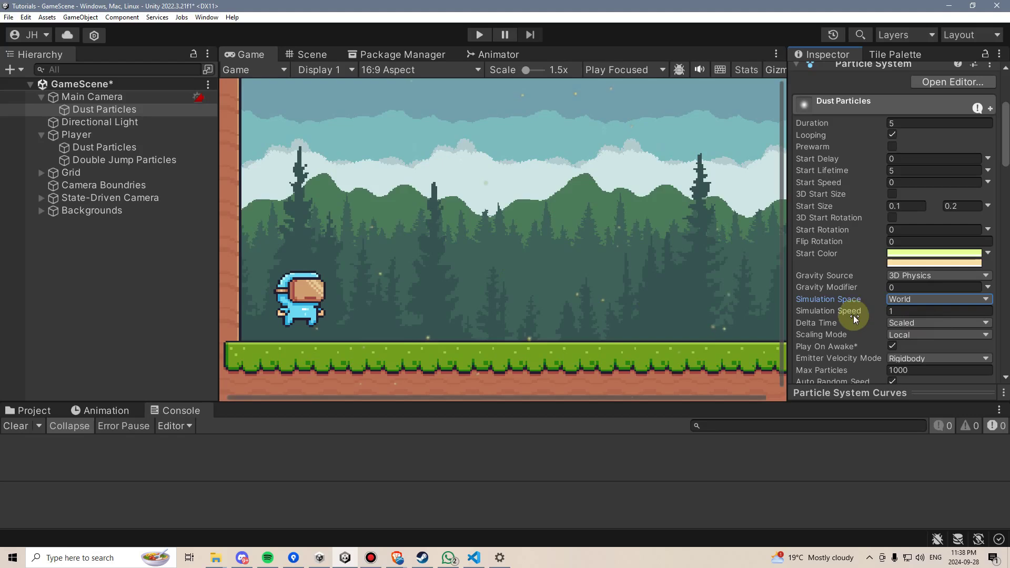
pyautogui.scroll(-10, 854, 314)
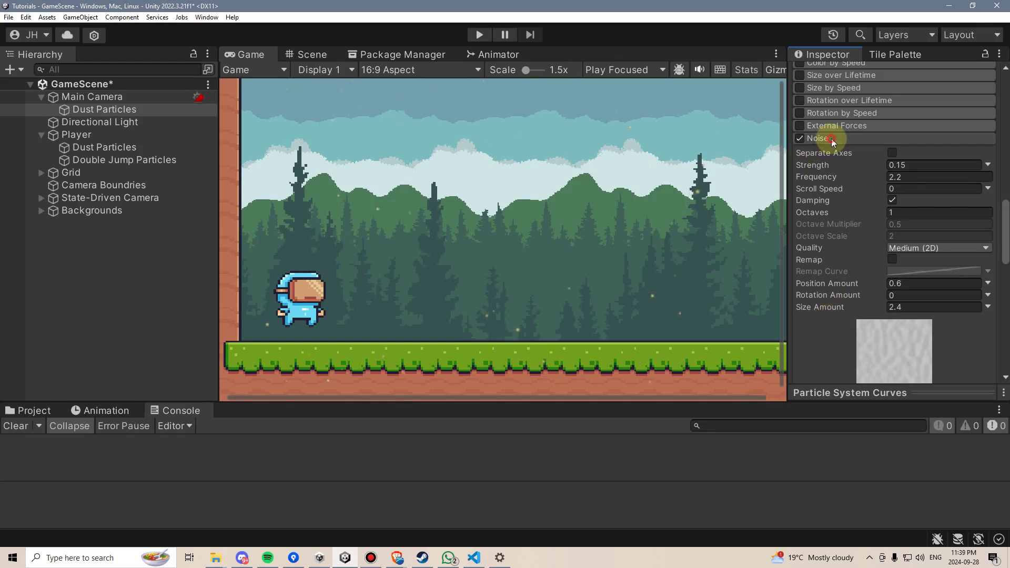
pyautogui.scroll(8, 844, 223)
pyautogui.scroll(6, 882, 292)
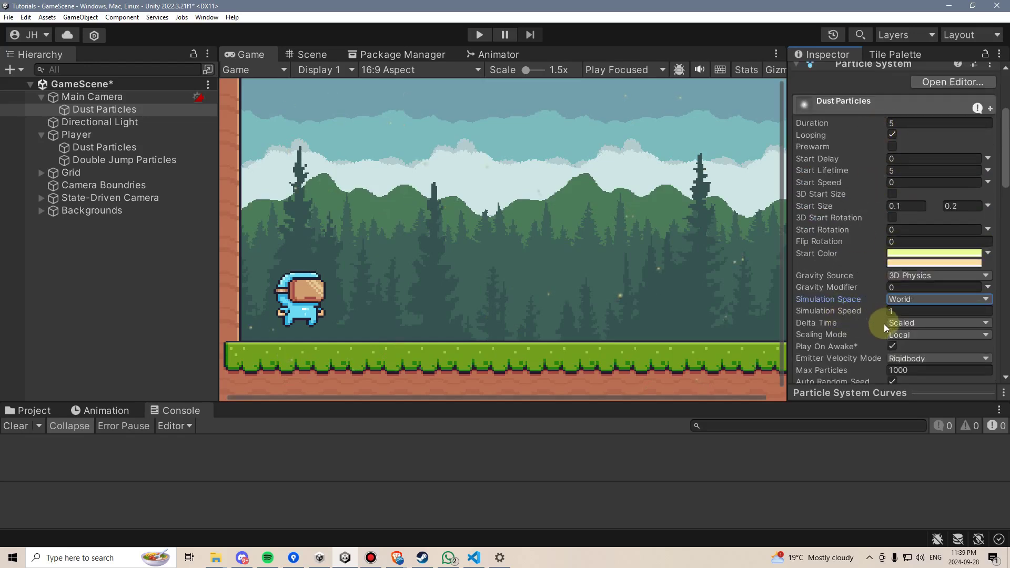
pyautogui.click(479, 35)
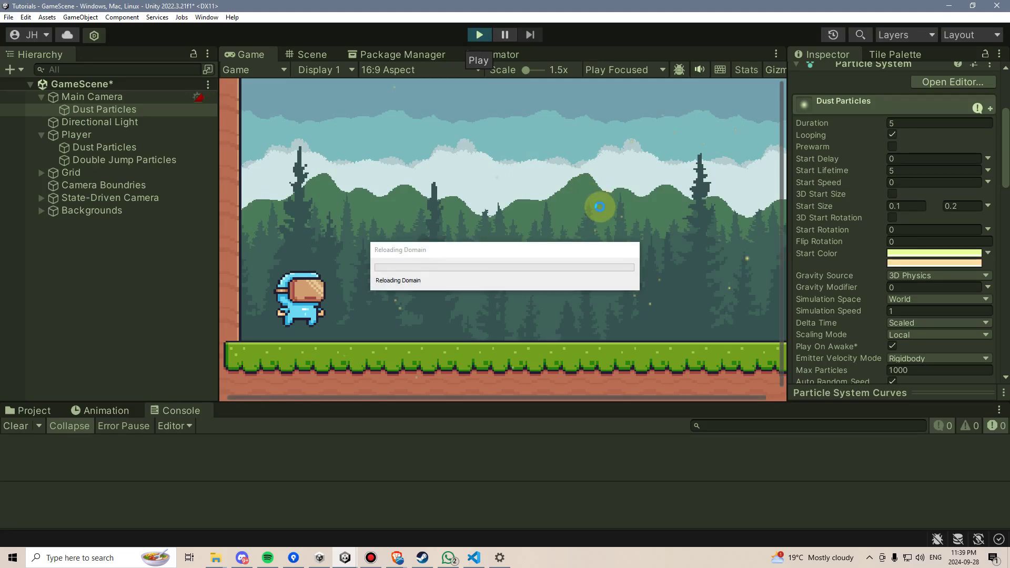
pyautogui.press('Right')
pyautogui.press('space')
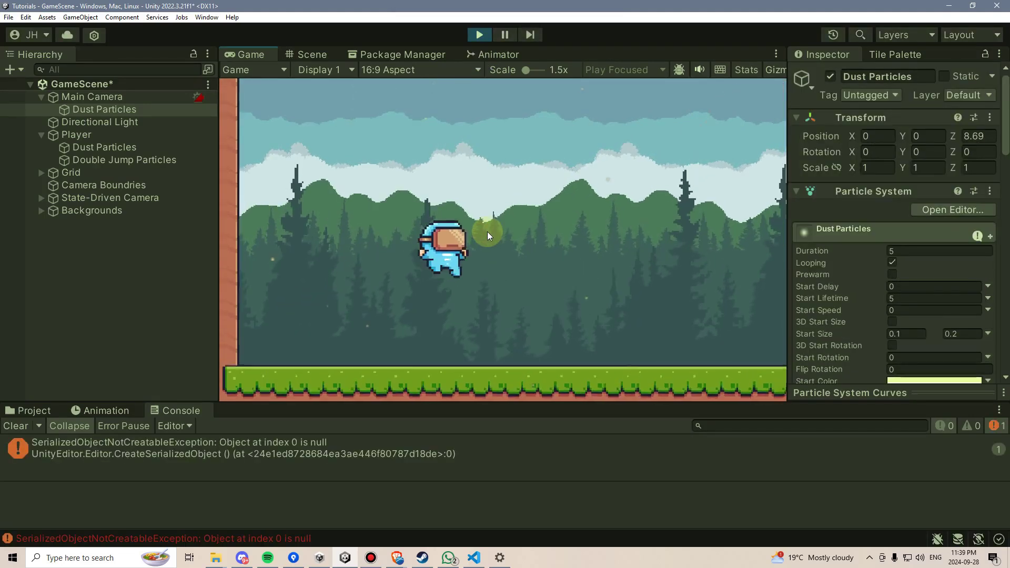
pyautogui.press('space')
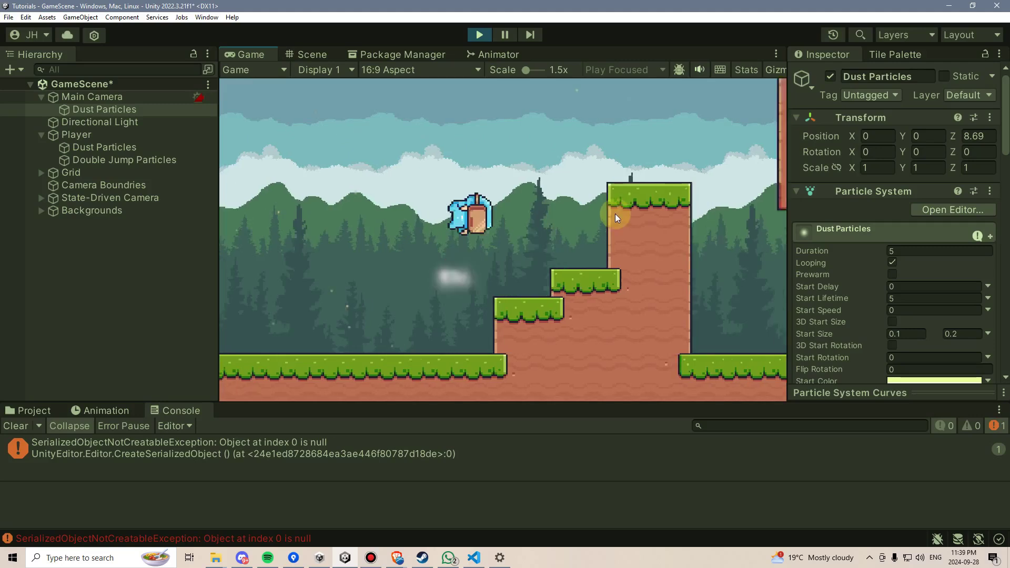
pyautogui.press('space')
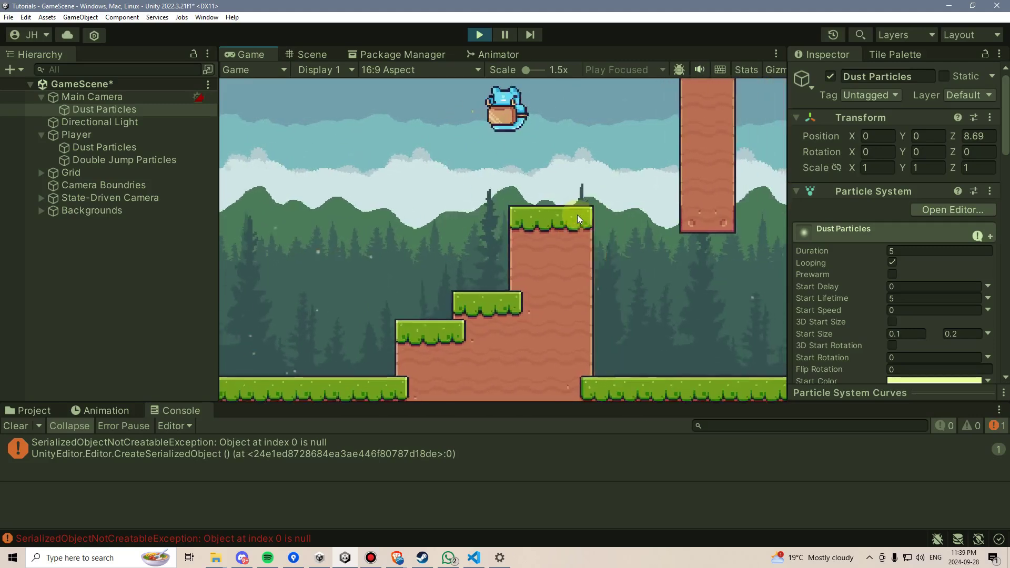
pyautogui.press('space')
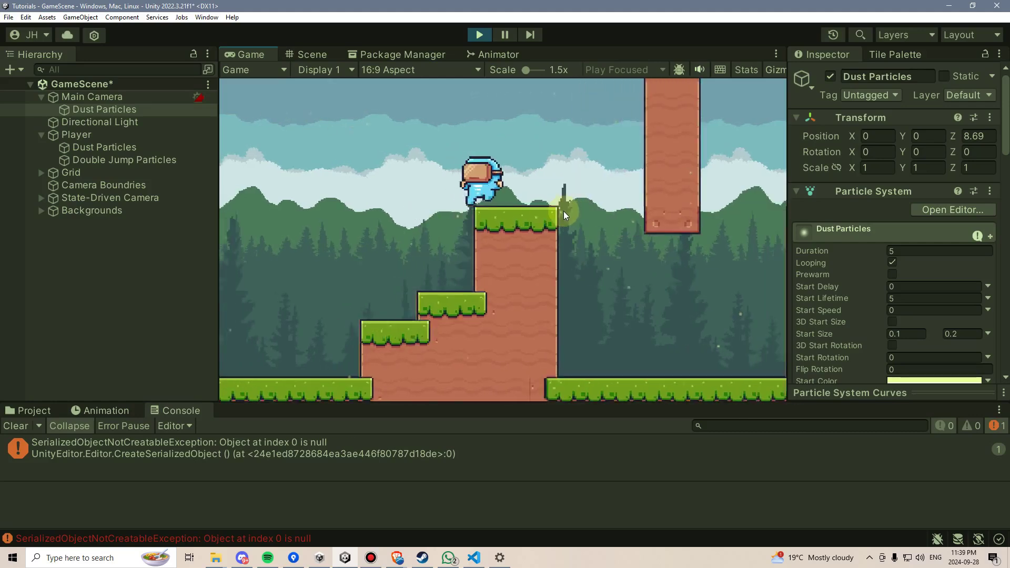
pyautogui.press('space')
pyautogui.press('space')
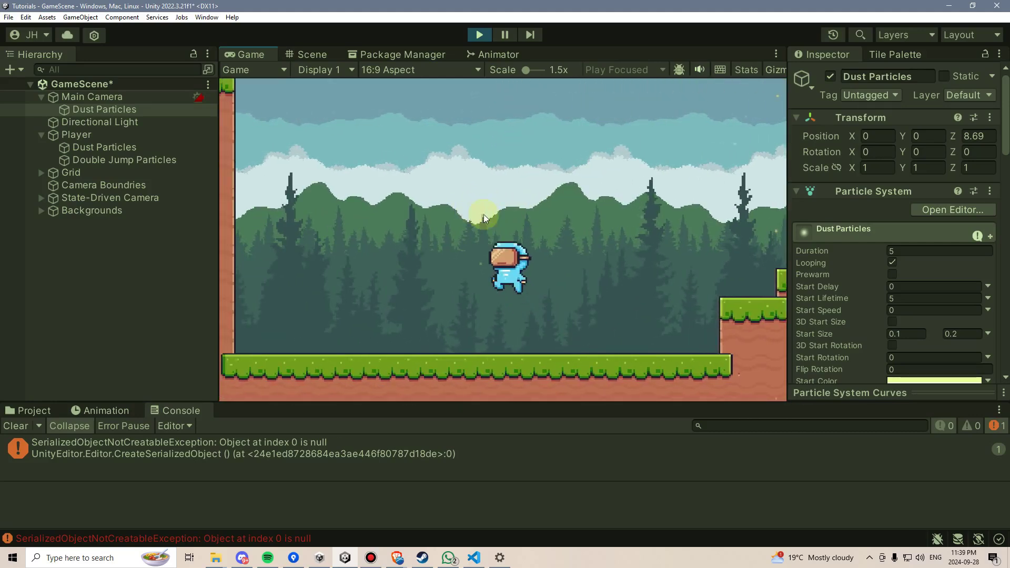
pyautogui.click(479, 35)
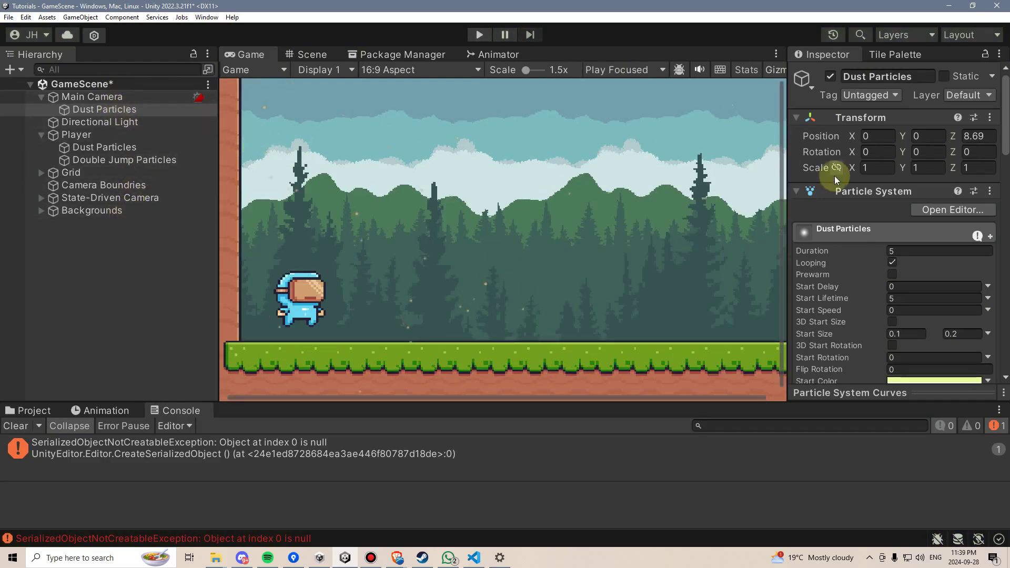
pyautogui.scroll(-3, 878, 252)
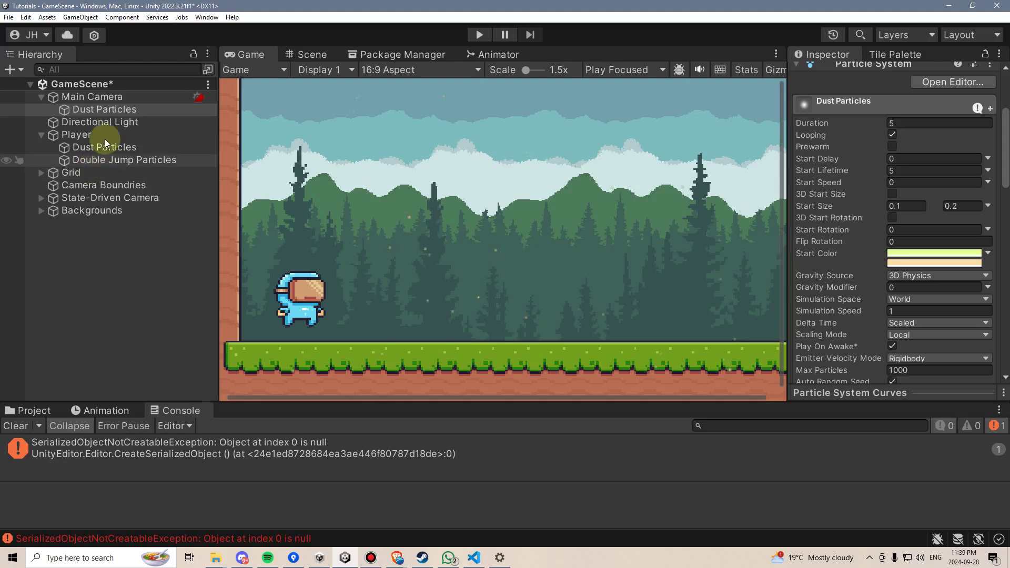
# - Expand the Shape module and set the rectangle emitter's Scale X and Y to 30
pyautogui.scroll(-5, 970, 256)
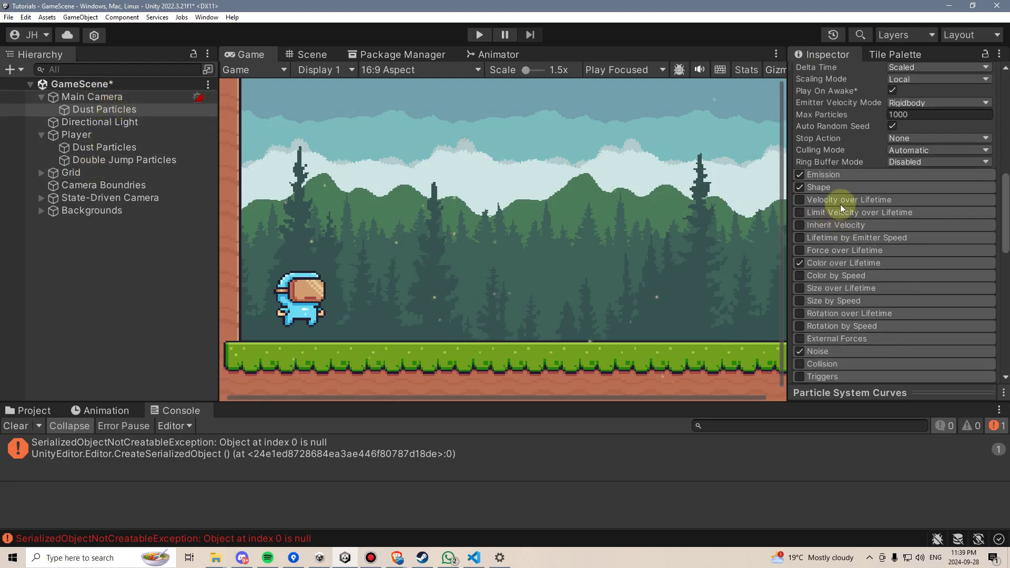
pyautogui.click(859, 185)
pyautogui.click(918, 257)
pyautogui.moveTo(919, 257); pyautogui.dragTo(928, 254)
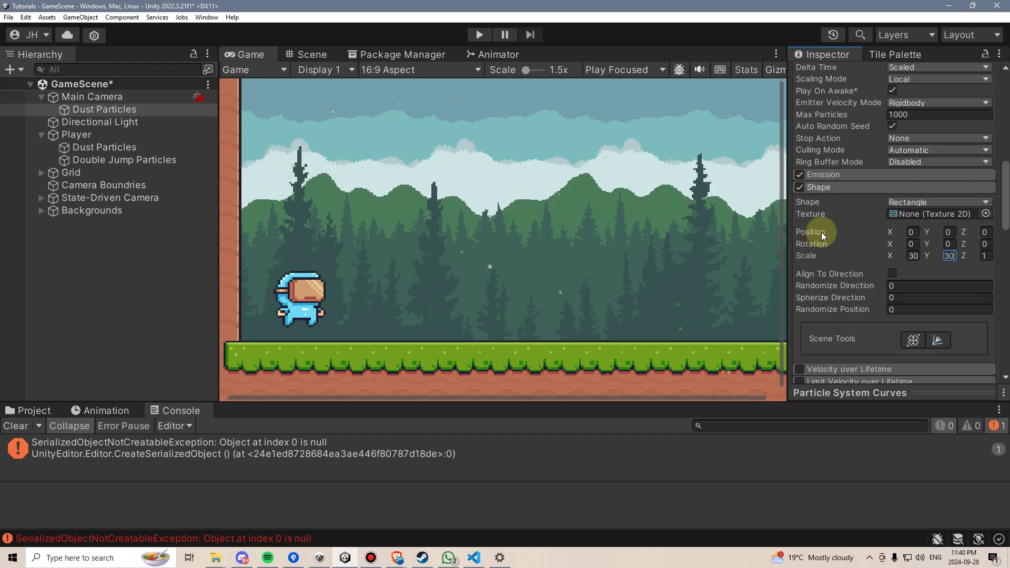
# - Set Emission Rate over Time to 25 and enter Play mode to check the denser dust
pyautogui.scroll(2, 885, 243)
pyautogui.click(860, 219)
pyautogui.click(900, 232)
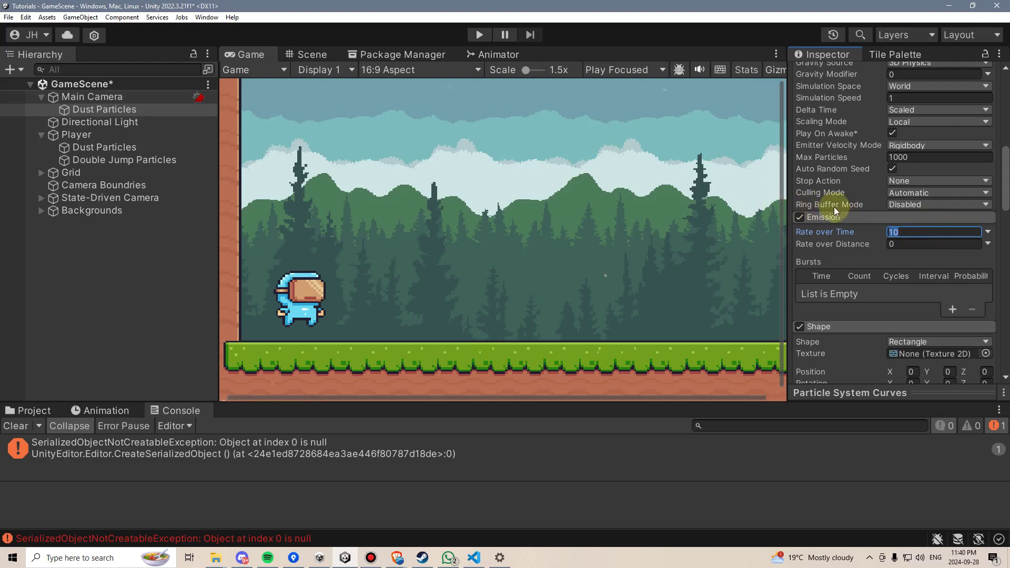
pyautogui.write('25')
pyautogui.click(483, 32)
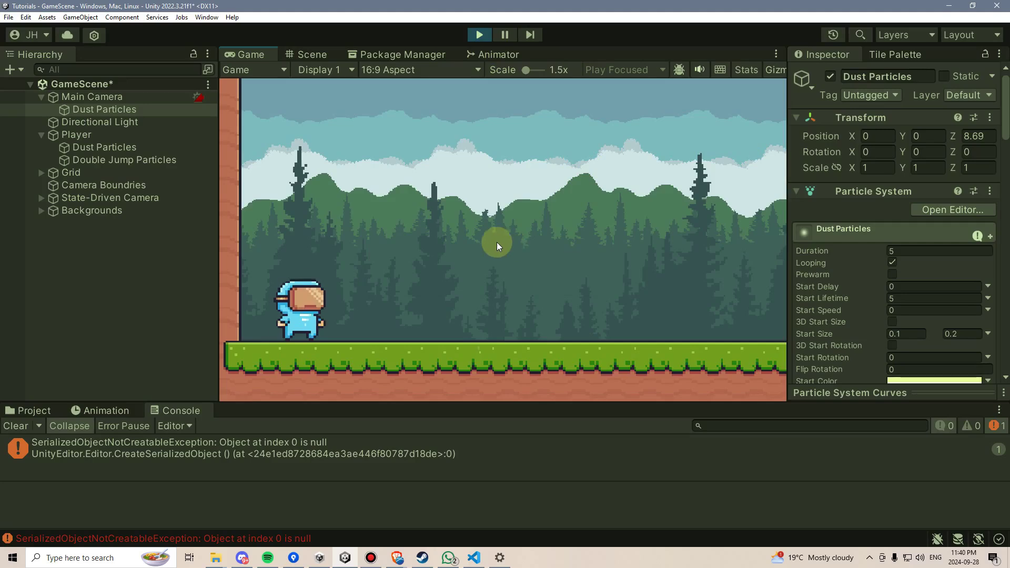
pyautogui.press('space')
pyautogui.press('space')
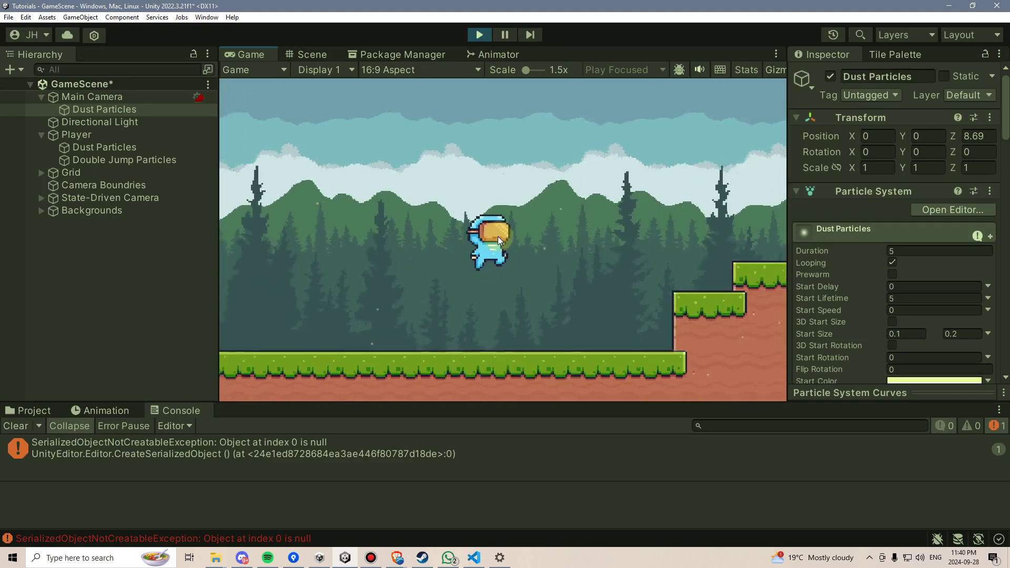
pyautogui.press('space')
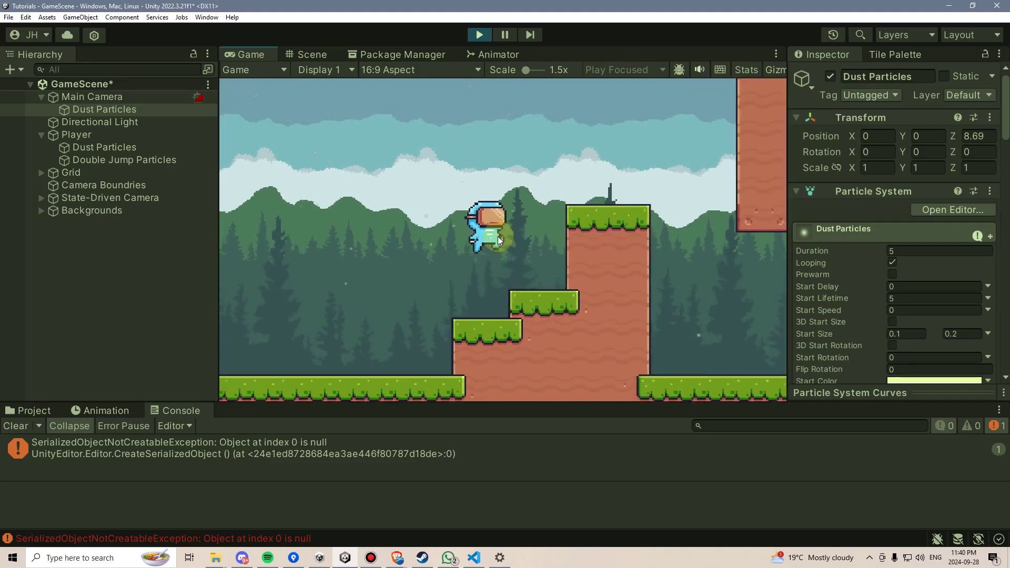
pyautogui.press('space')
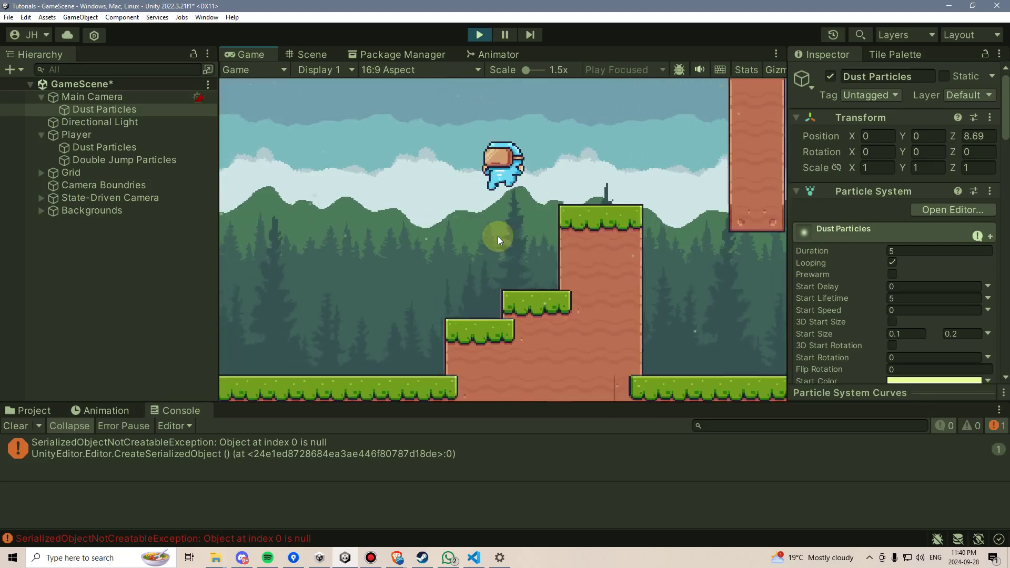
pyautogui.press('Left')
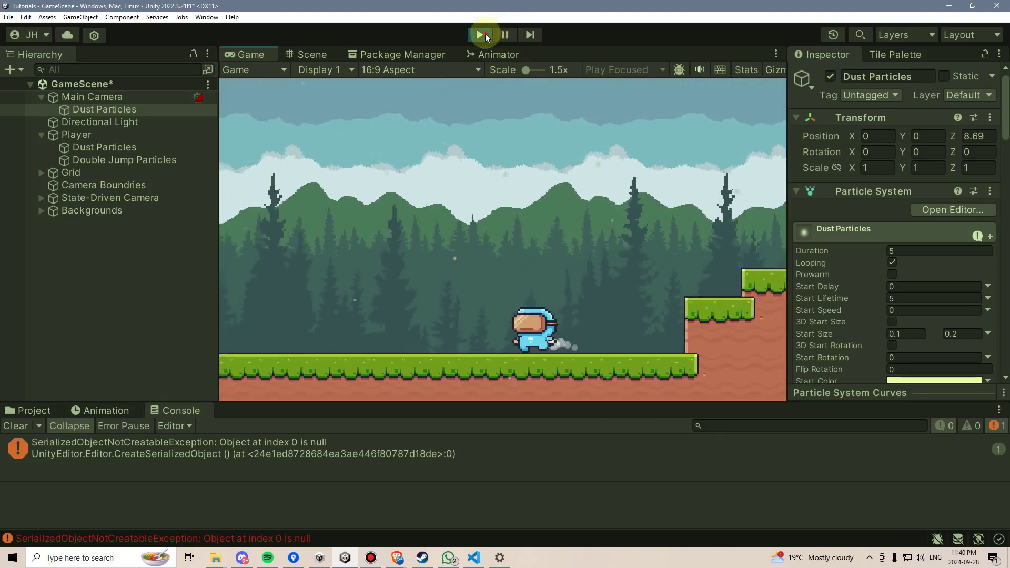
pyautogui.click(892, 274)
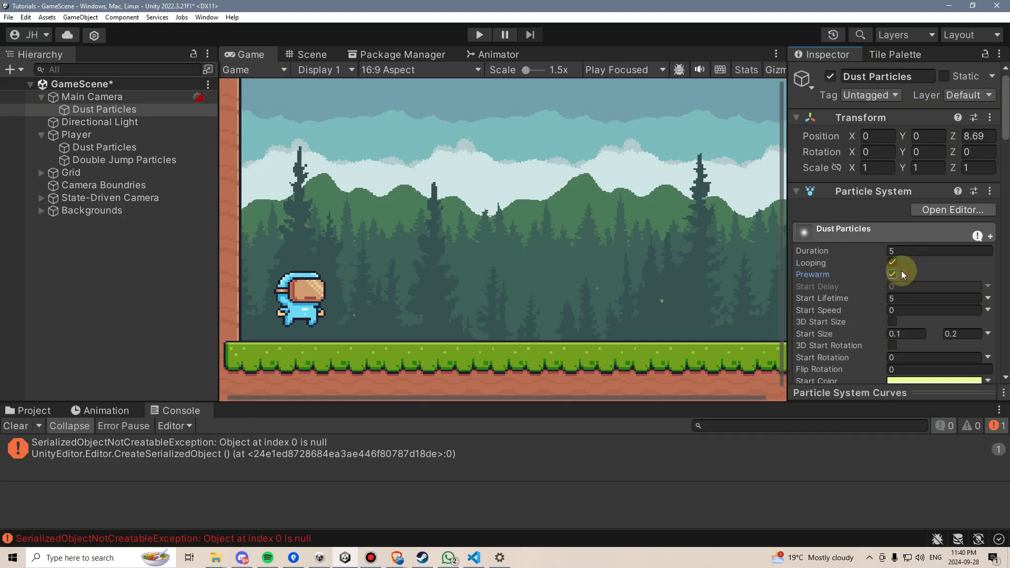
# - Enter Play mode and run the player right, jumping repeatedly, to watch the prewarmed dust
pyautogui.click(477, 34)
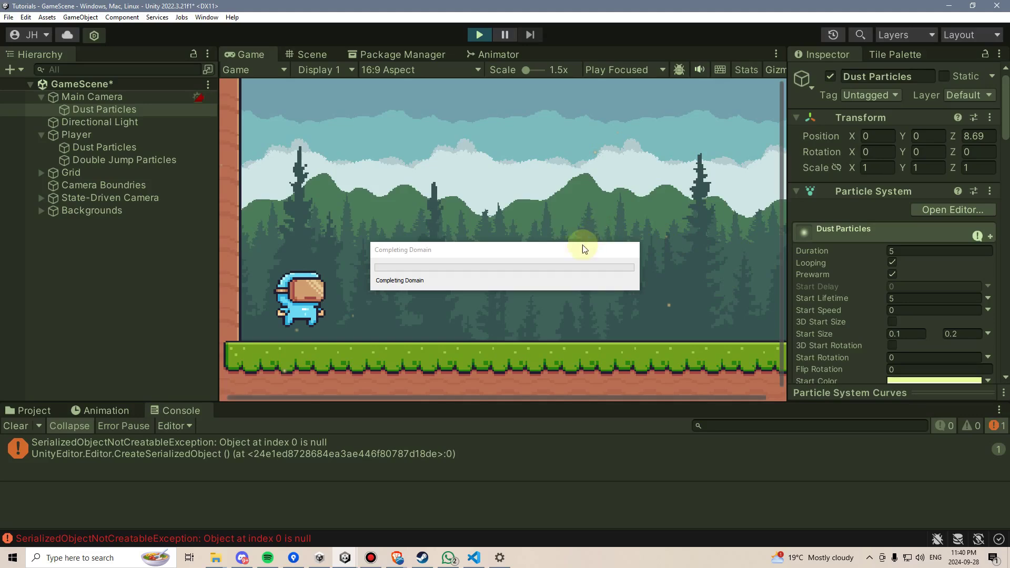
pyautogui.press('Right')
pyautogui.press('space')
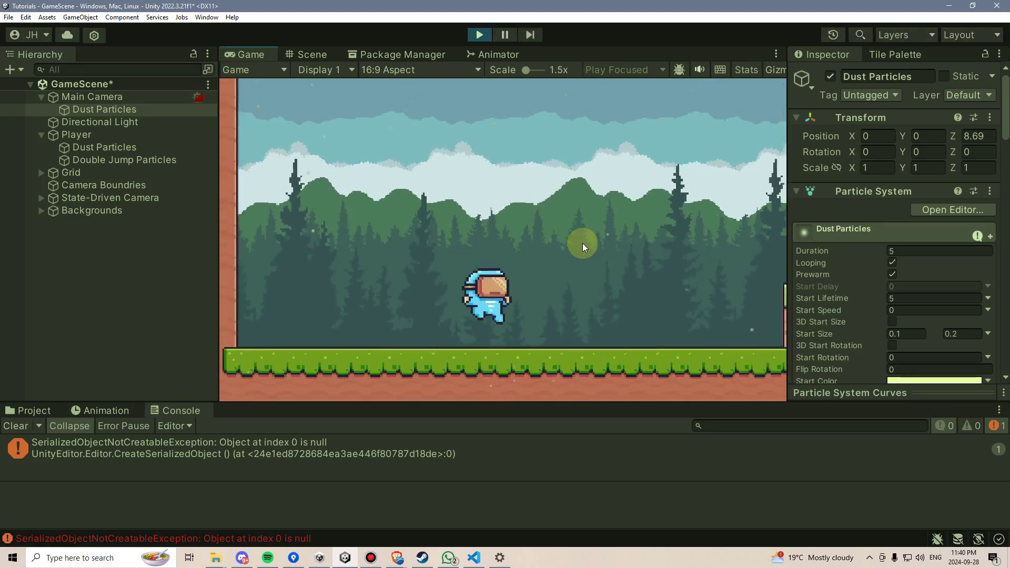
pyautogui.press('space')
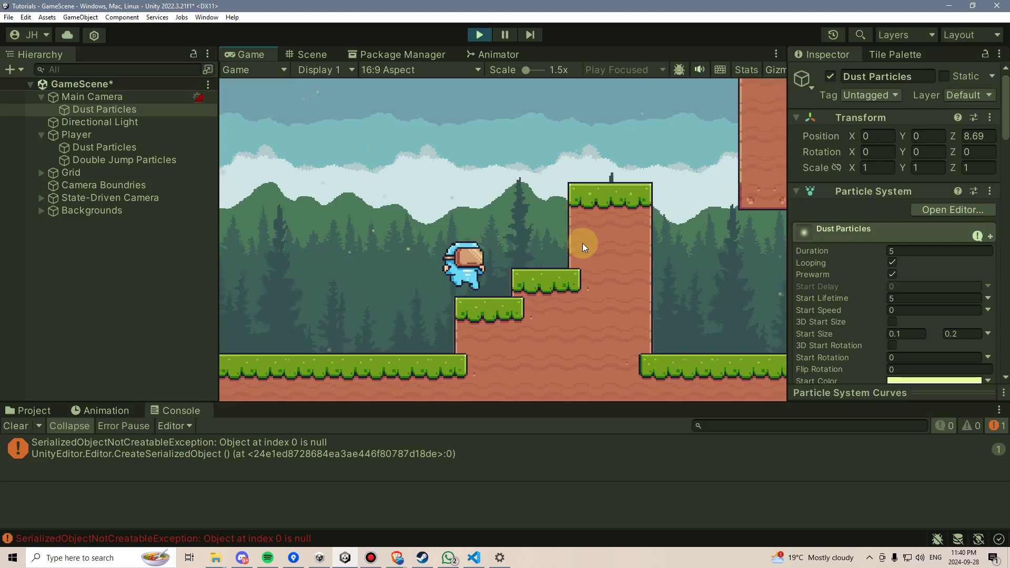
pyautogui.press('space')
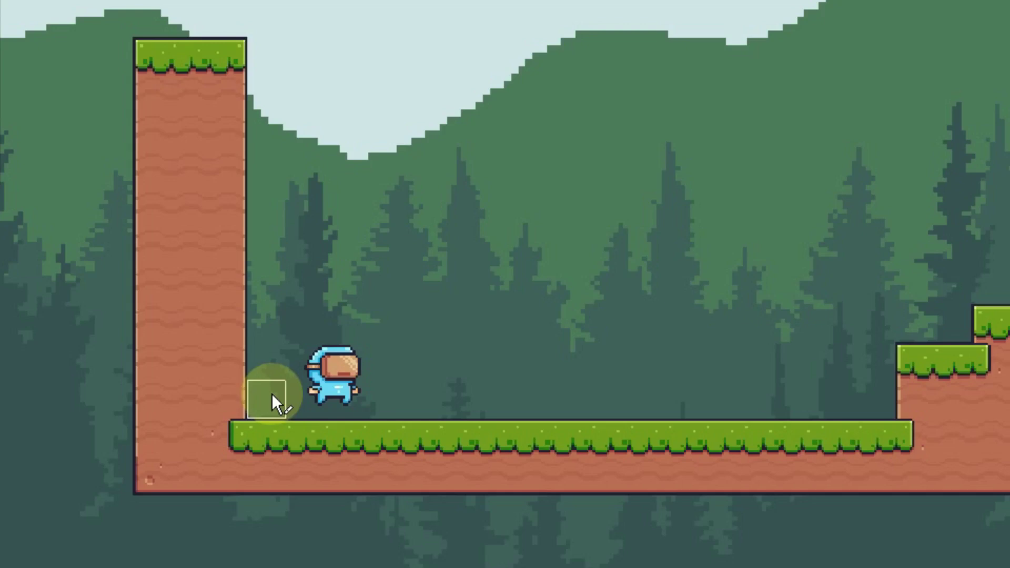
# - Paint red flowers and two dark spiky tufts along the first grass ledge
pyautogui.click(310, 394)
pyautogui.click(534, 395)
pyautogui.click(724, 405)
pyautogui.click(800, 406)
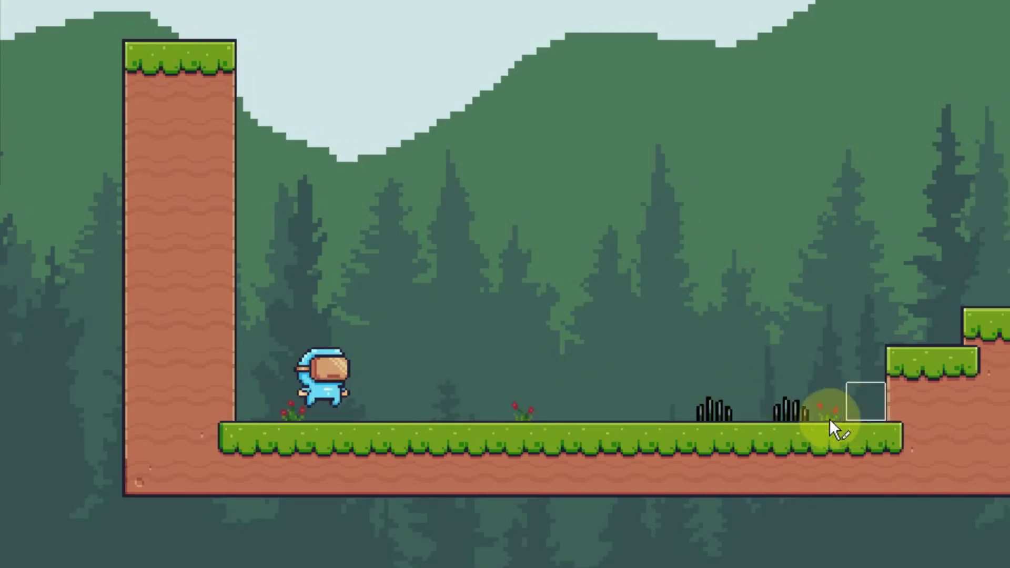
pyautogui.click(829, 419)
# - Add a small brown plant, a small leafy tree and two tall pine trees on the ground
pyautogui.moveTo(829, 418); pyautogui.dragTo(603, 446, button='right')
pyautogui.click(791, 427)
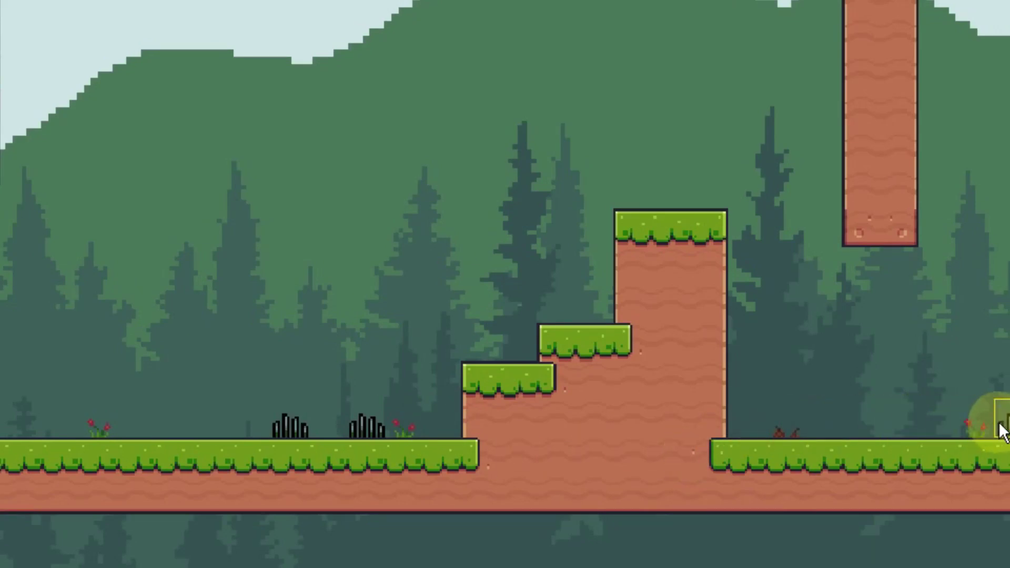
pyautogui.moveTo(601, 476); pyautogui.dragTo(142, 436, button='right')
pyautogui.click(249, 451)
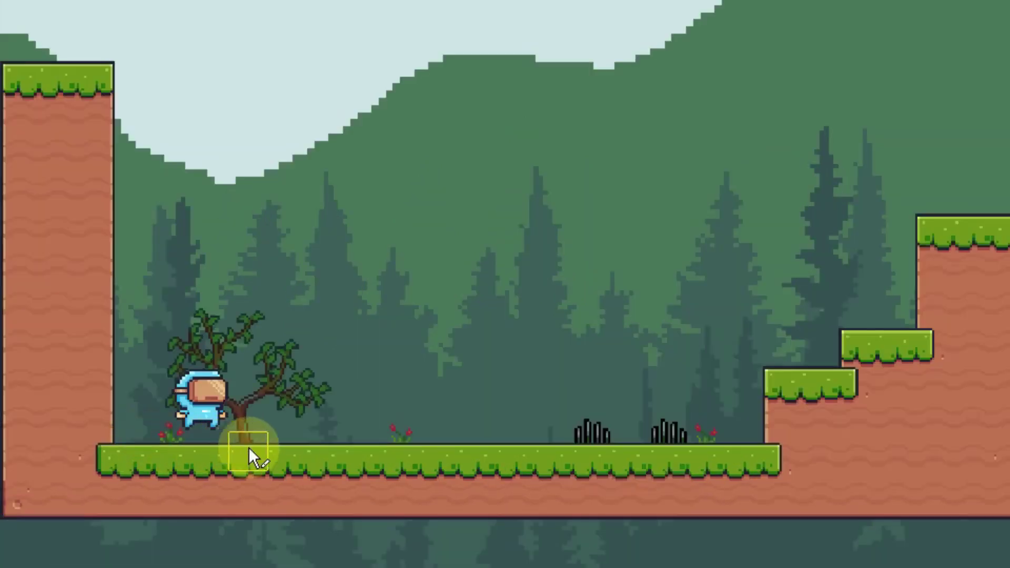
pyautogui.click(489, 455)
pyautogui.click(634, 456)
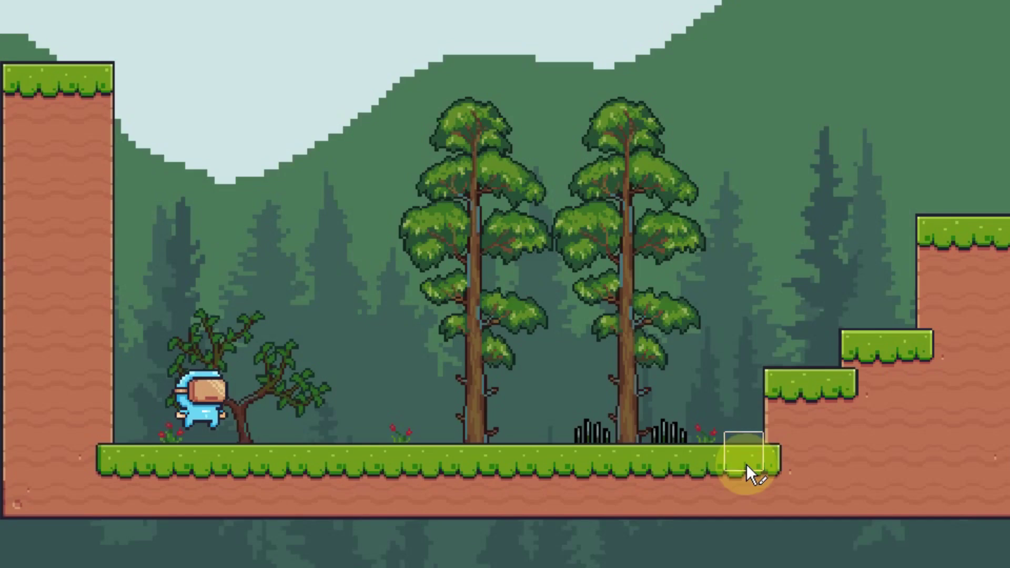
# - Place a bush, a pine tree and a dark grass tuft by the stepped ledges
pyautogui.moveTo(747, 464); pyautogui.dragTo(680, 438, button='right')
pyautogui.click(747, 423)
pyautogui.click(901, 423)
pyautogui.click(974, 420)
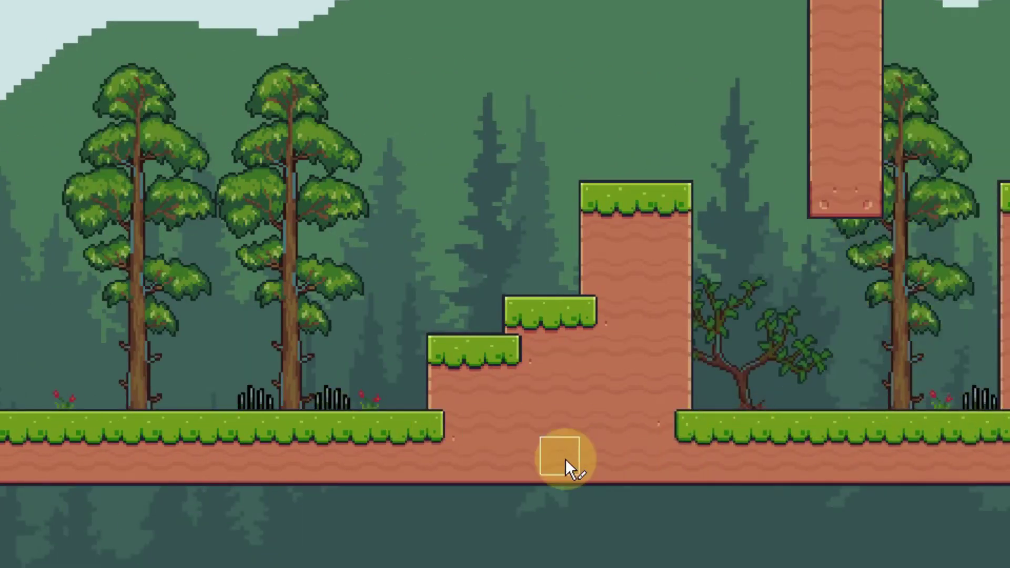